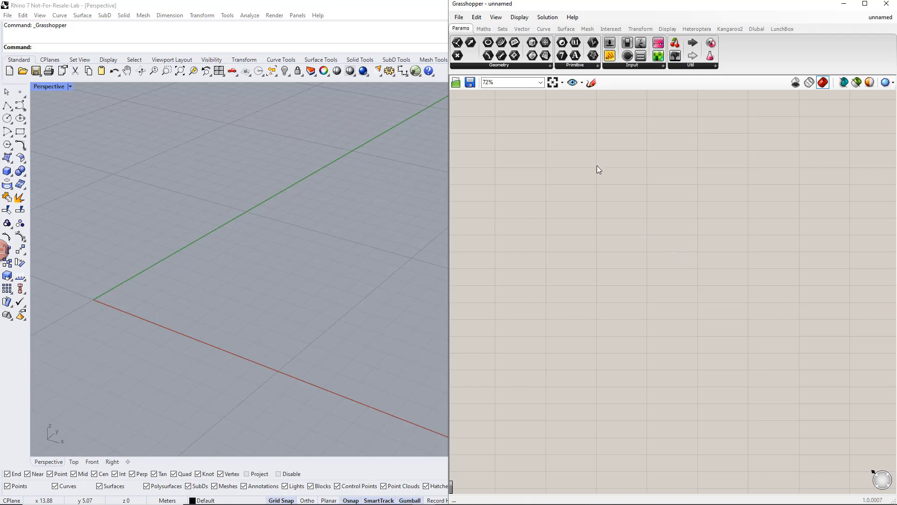
Step: Place a Construct Point component in the middle of the Grasshopper canvas
click(523, 29)
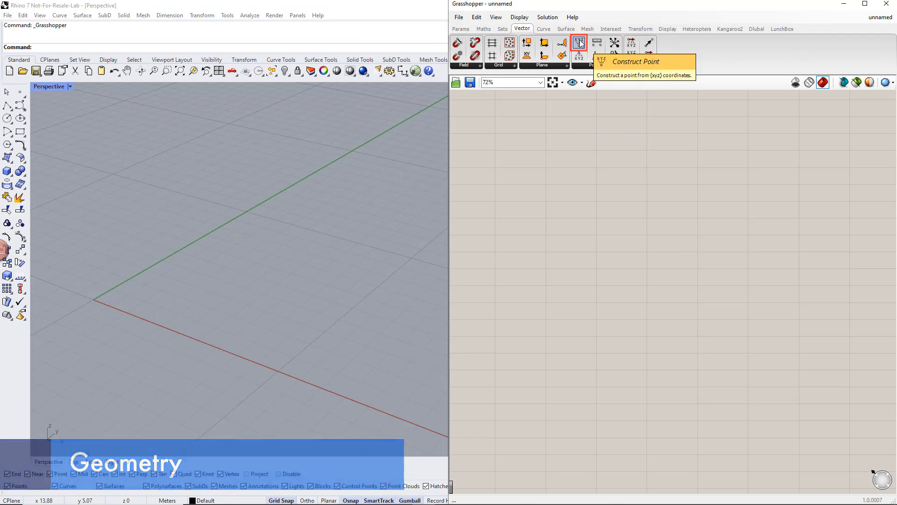
drag(580, 40, 655, 157)
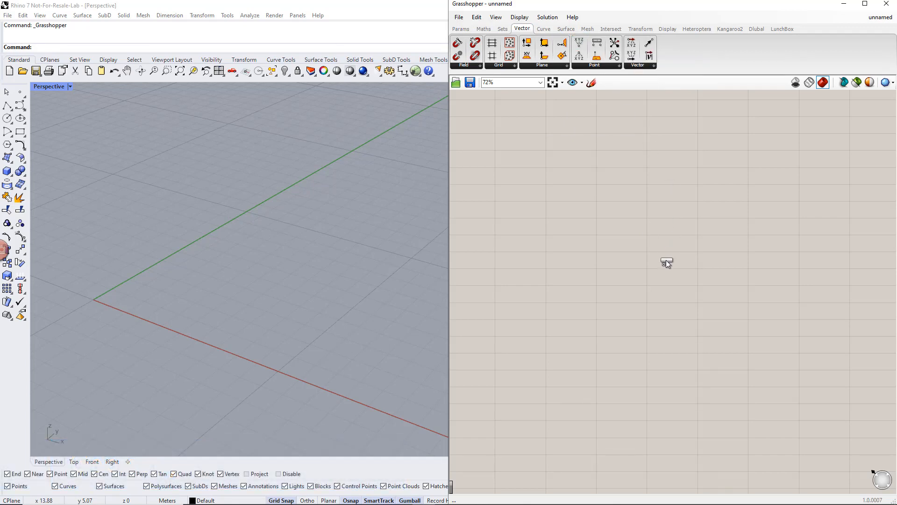
drag(666, 260, 666, 259)
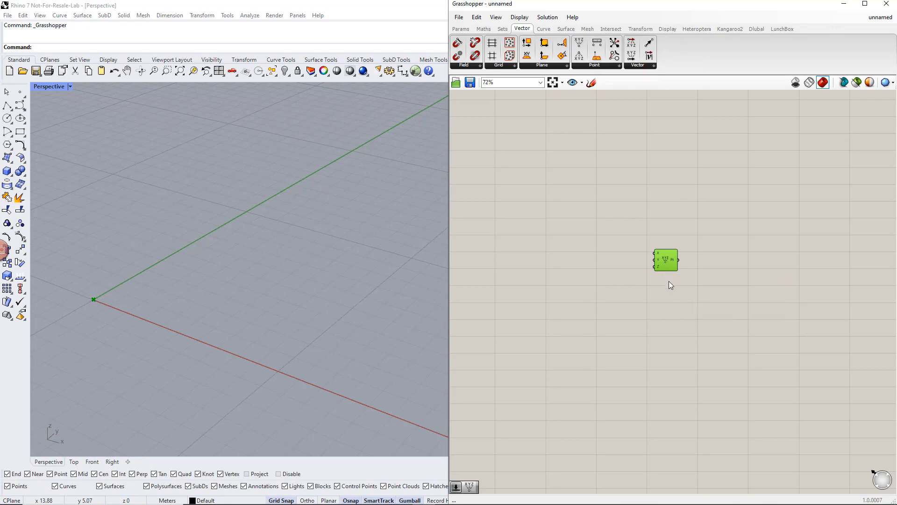
click(668, 281)
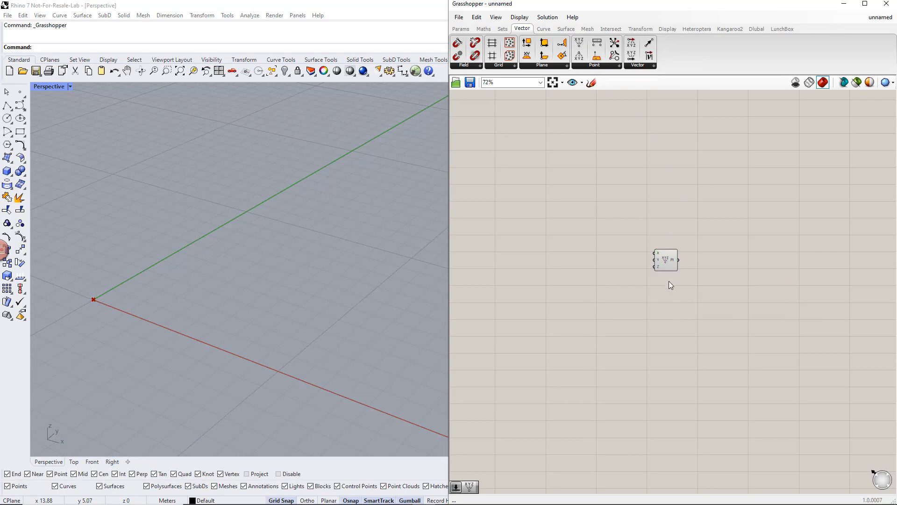
Step: Duplicate the Construct Point component three times, stacking the copies in a column below the original
alt+click(667, 265)
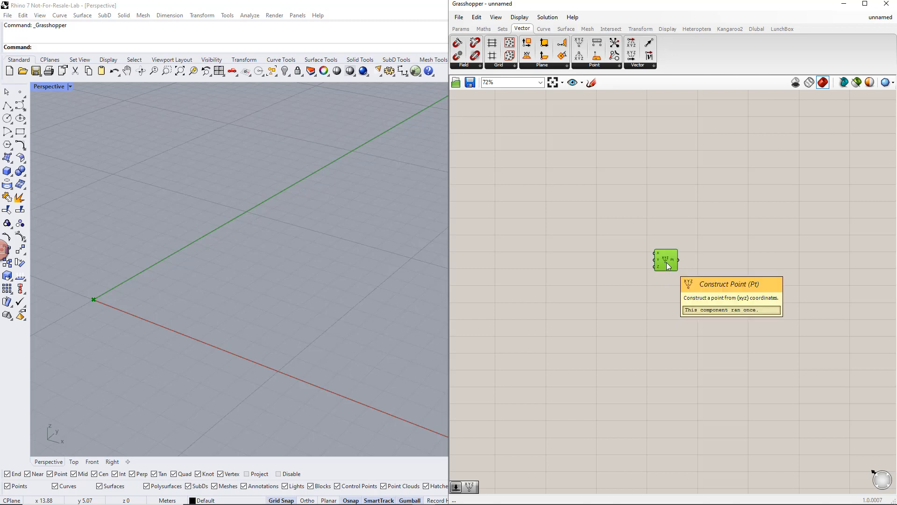
alt+drag(667, 265, 669, 269)
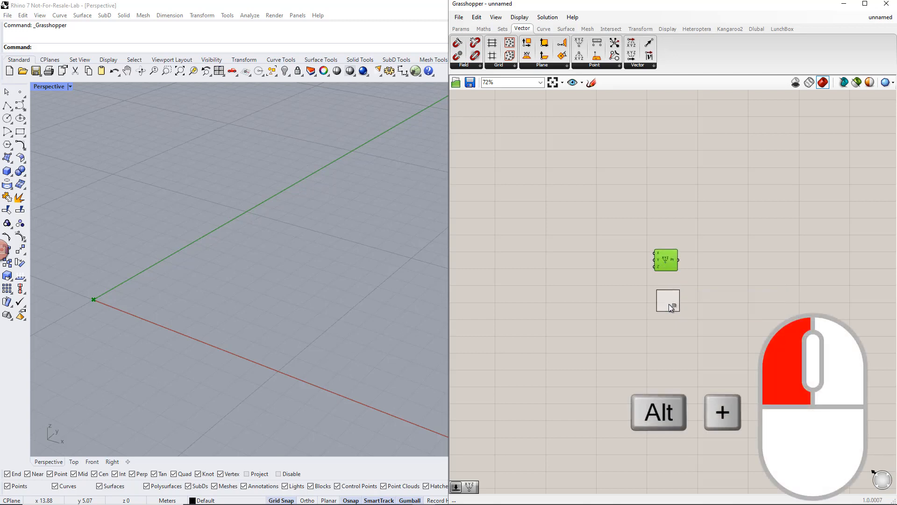
alt+drag(668, 303, 673, 358)
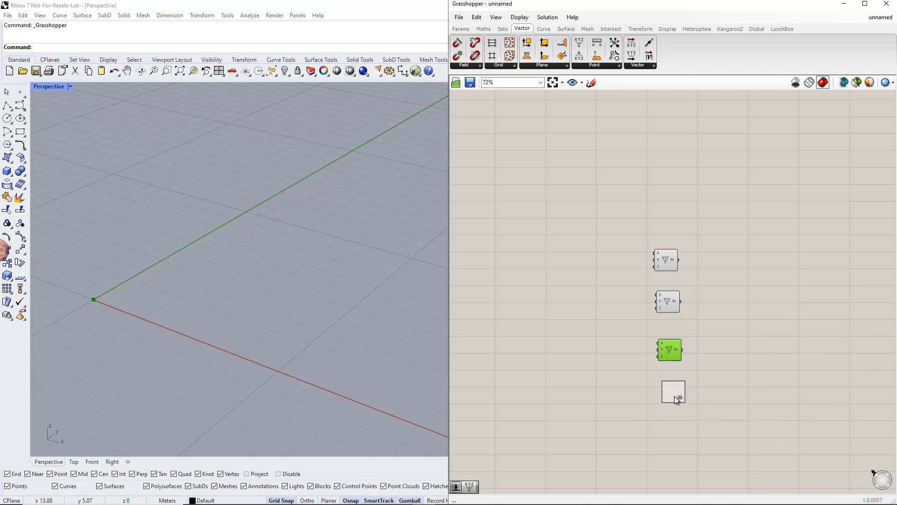
alt+drag(674, 397, 674, 400)
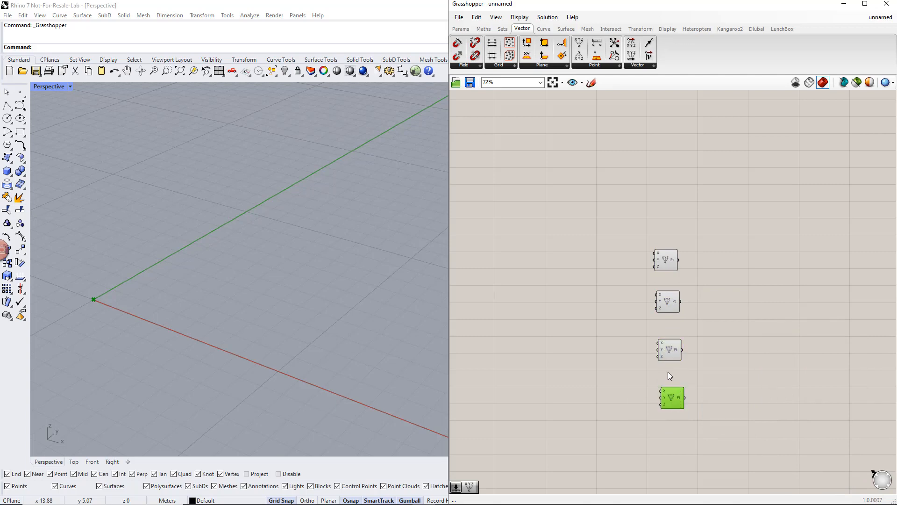
Step: Add a number slider with the range 1..10 and connect it to the X input of the second Construct Point
scroll(626, 362, up, 1)
right_drag(634, 346, 643, 341)
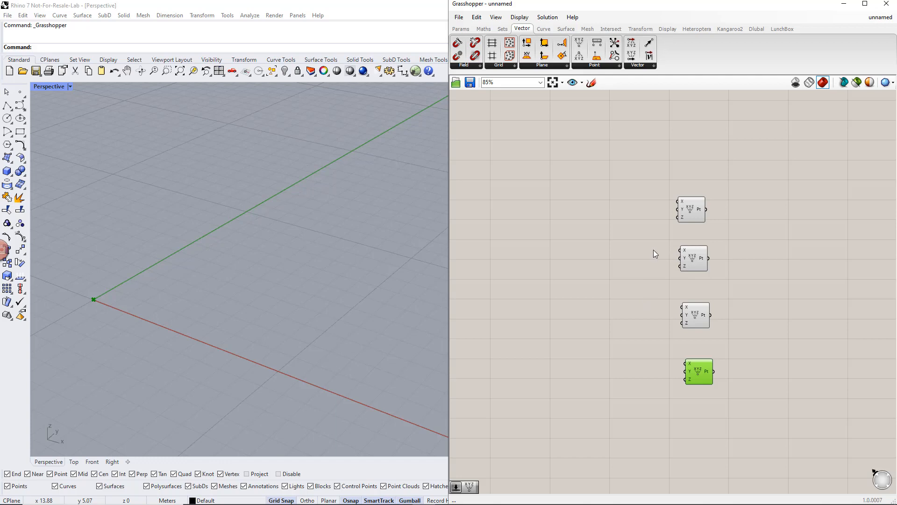
double_click(611, 251)
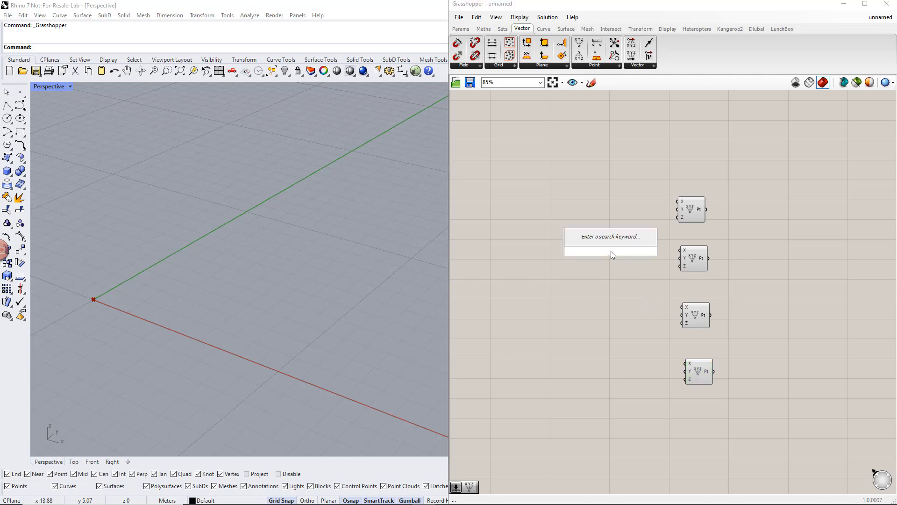
text(1..10)
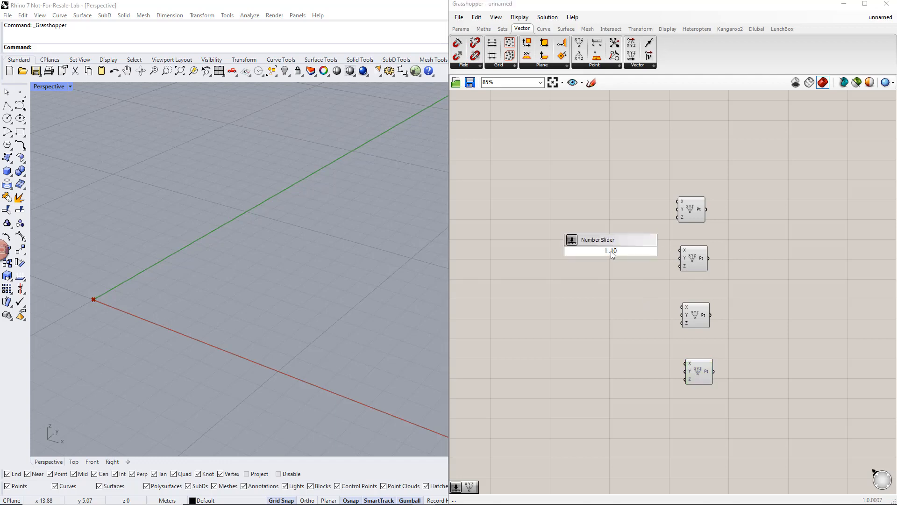
key(Return)
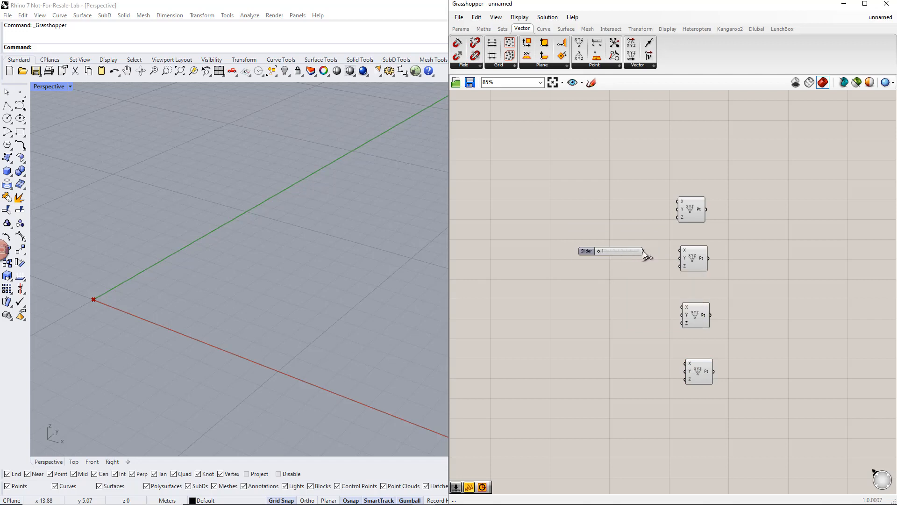
drag(675, 249, 678, 250)
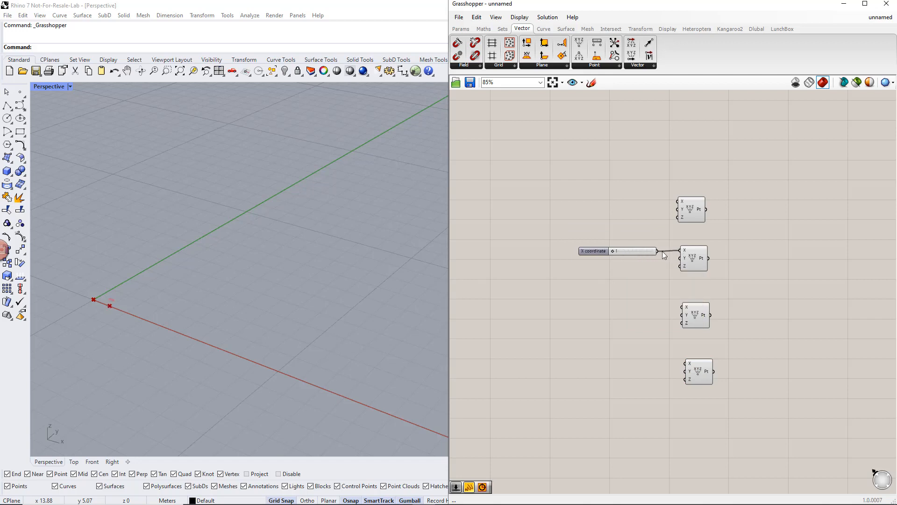
Step: Rename the slider feeding the second point's X coordinate to Length
right_click(594, 248)
text(Length)
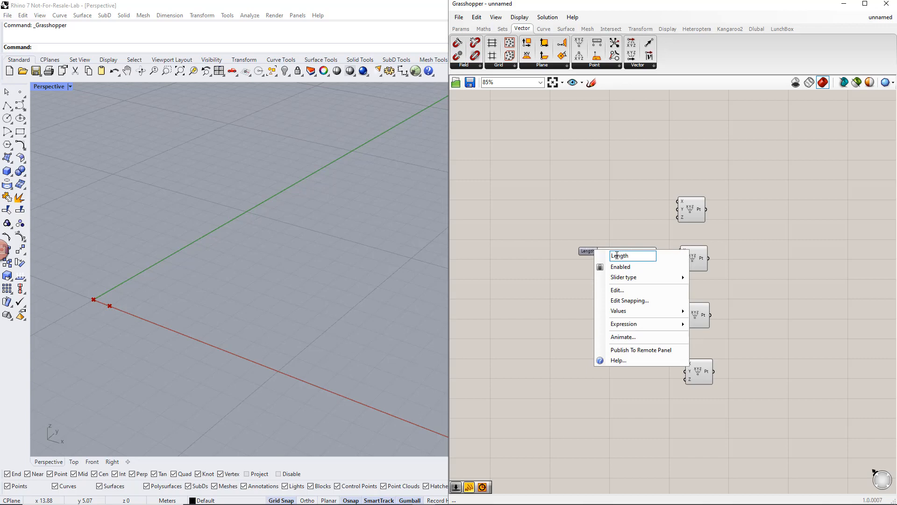
key(Return)
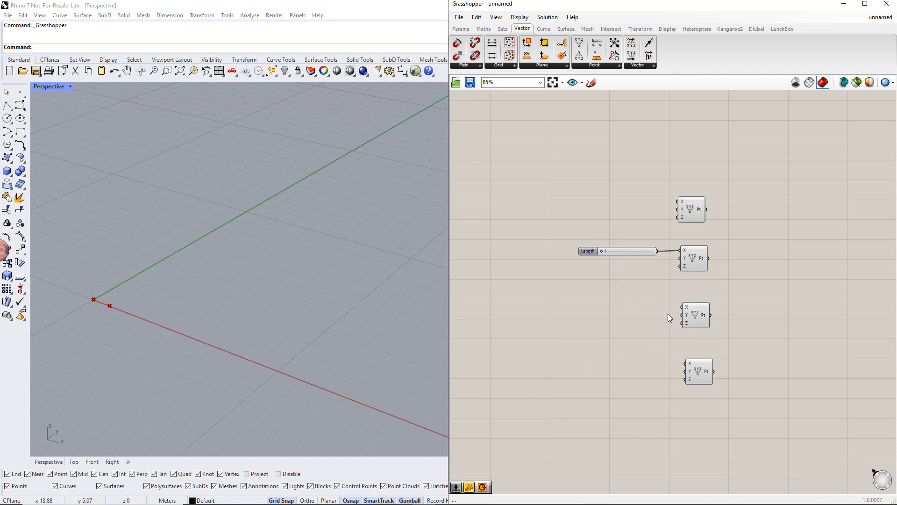
Step: Add another 1..10 number slider and connect it to the Y input of the third Construct Point
double_click(610, 315)
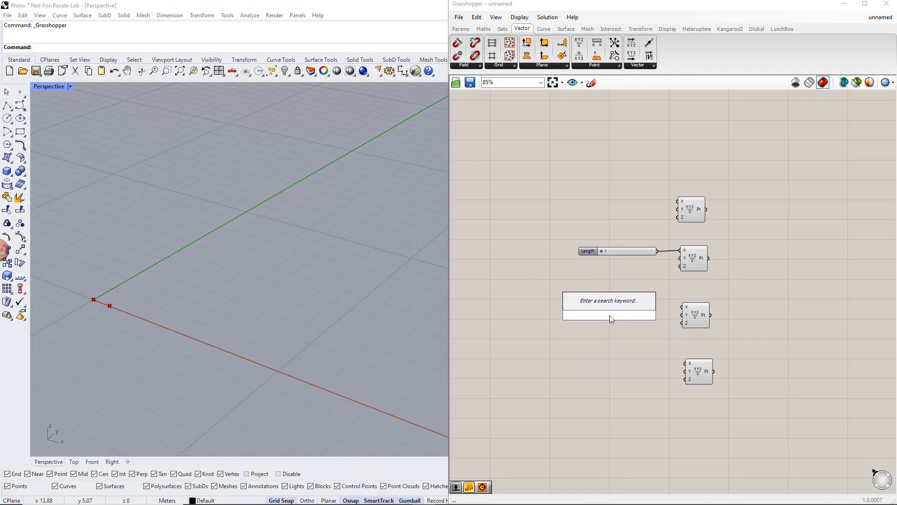
text(1..10)
key(Return)
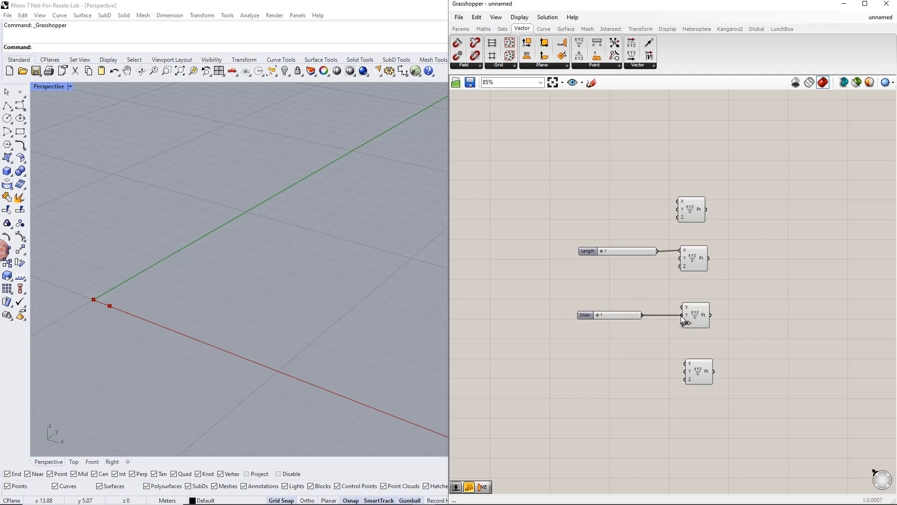
drag(680, 316, 681, 315)
Step: Rename the slider feeding the third point's Y coordinate to Width
right_click(595, 315)
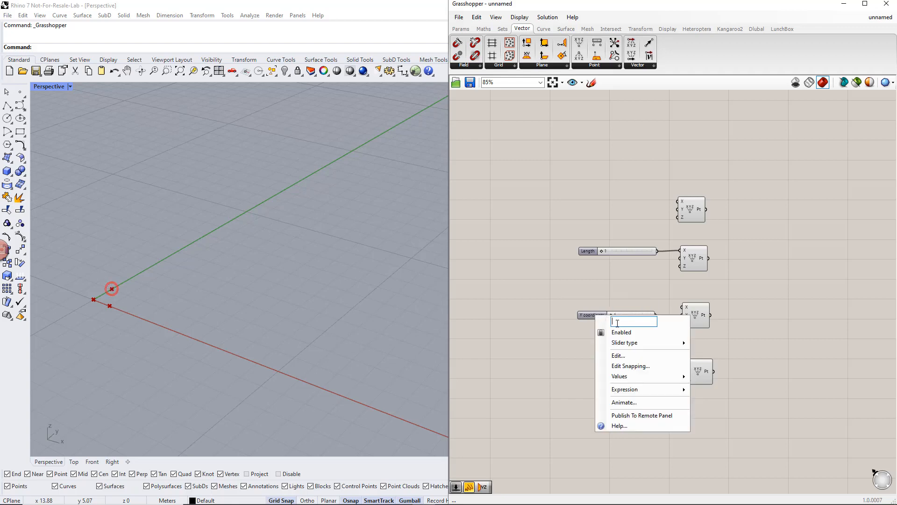
text(Width)
key(Return)
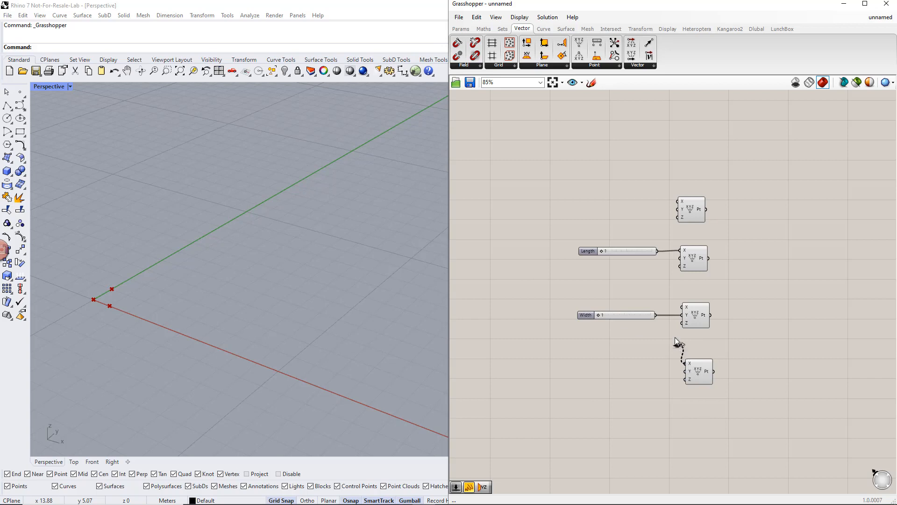
Step: Connect Length to X and Width to Y of the fourth Construct Point, and move all four points slightly away from the sliders
drag(675, 338, 658, 254)
drag(685, 372, 660, 318)
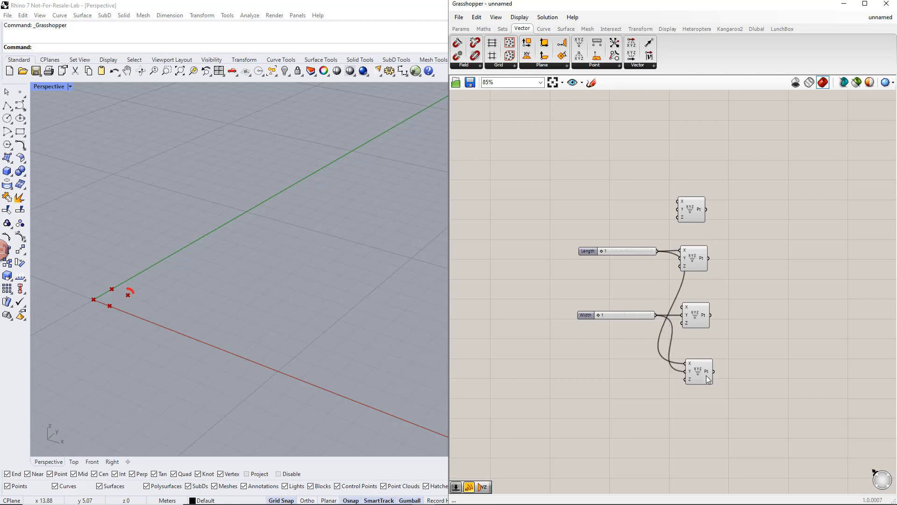
drag(731, 397, 718, 215)
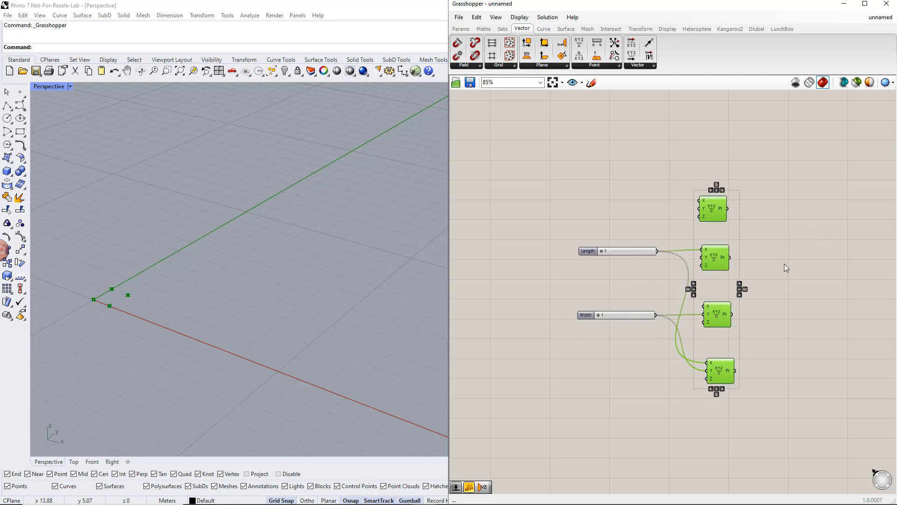
click(785, 264)
Step: Place a 4Point Surface component on the canvas beside the column of Construct Point components
right_drag(809, 285, 709, 282)
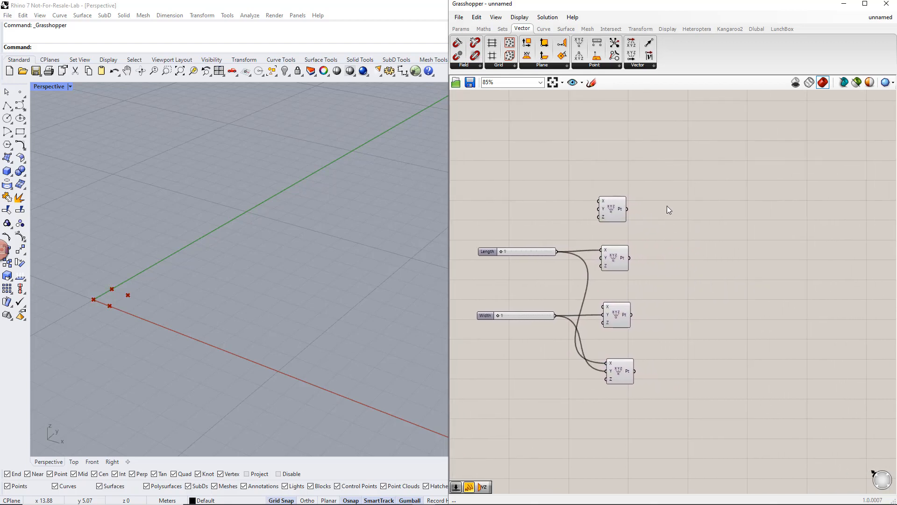
click(565, 28)
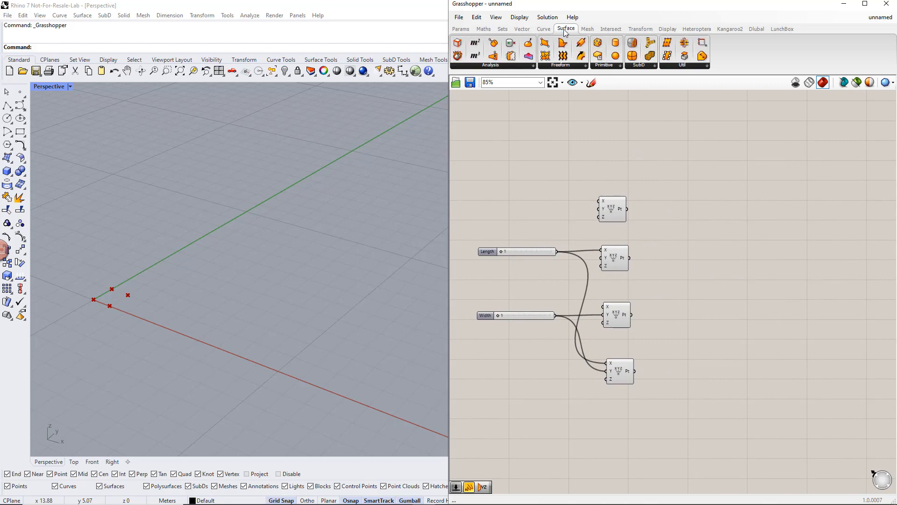
click(563, 65)
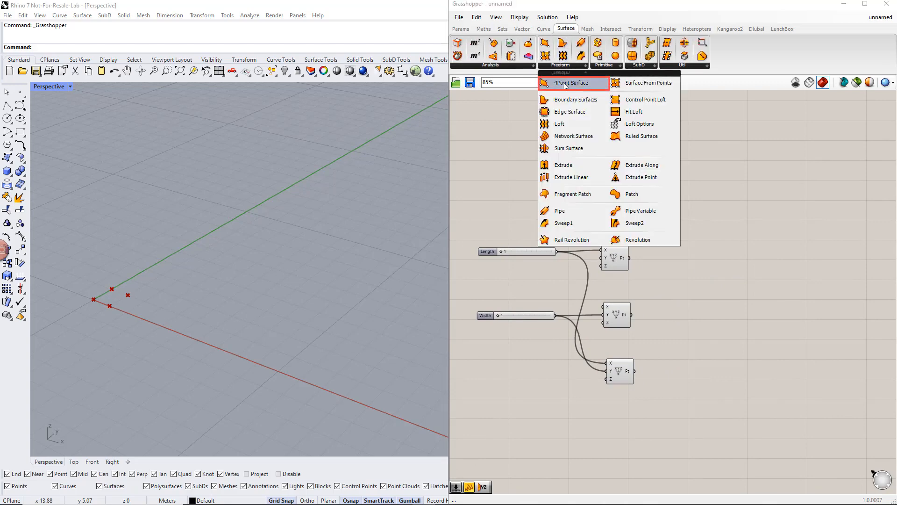
drag(564, 84, 595, 139)
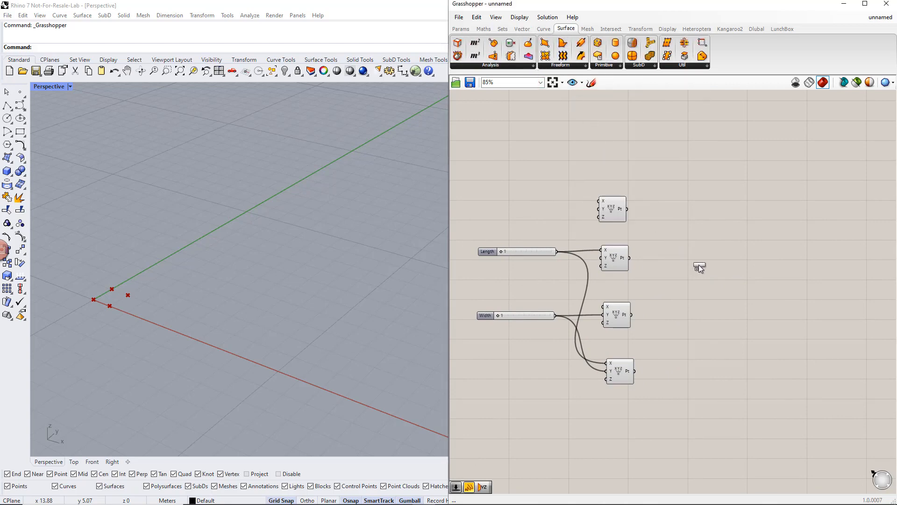
drag(710, 283, 711, 282)
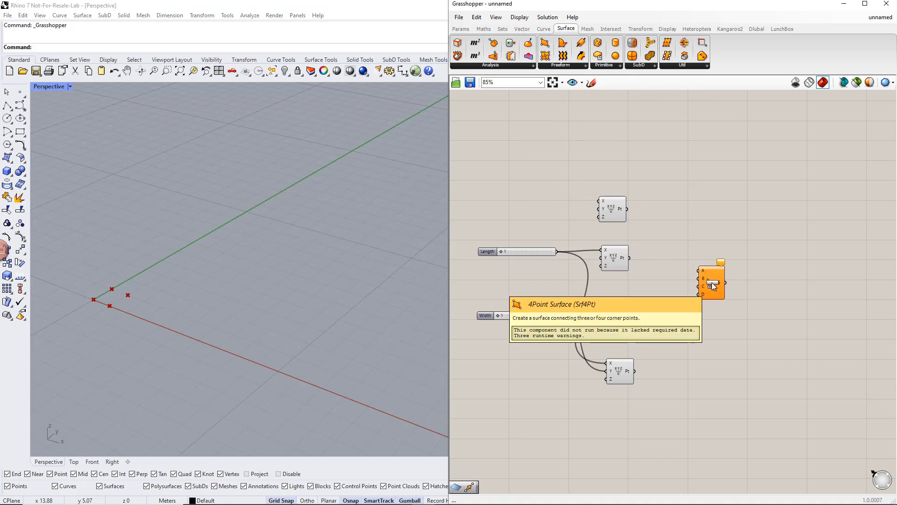
Step: Connect the first, second, fourth and third Construct Points to the 4Point Surface inputs A, B, C and D respectively
click(618, 214)
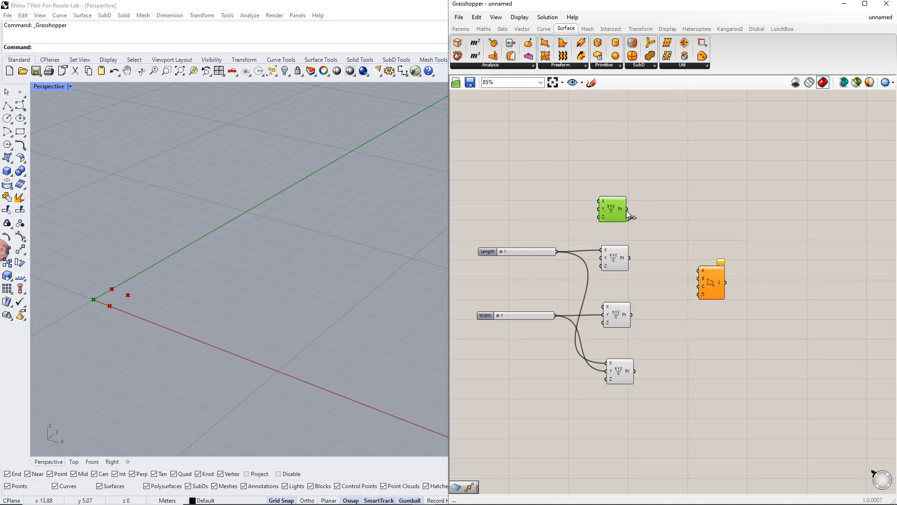
drag(627, 209, 698, 270)
click(622, 260)
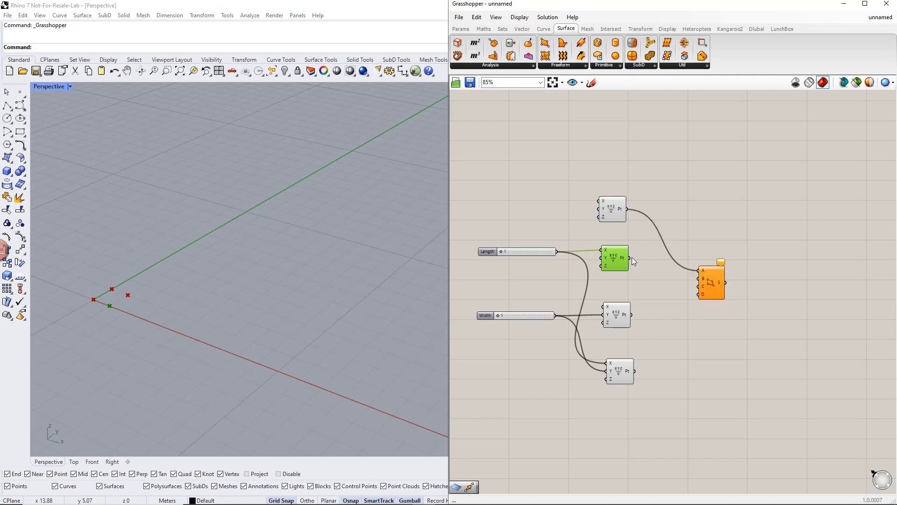
drag(630, 257, 699, 279)
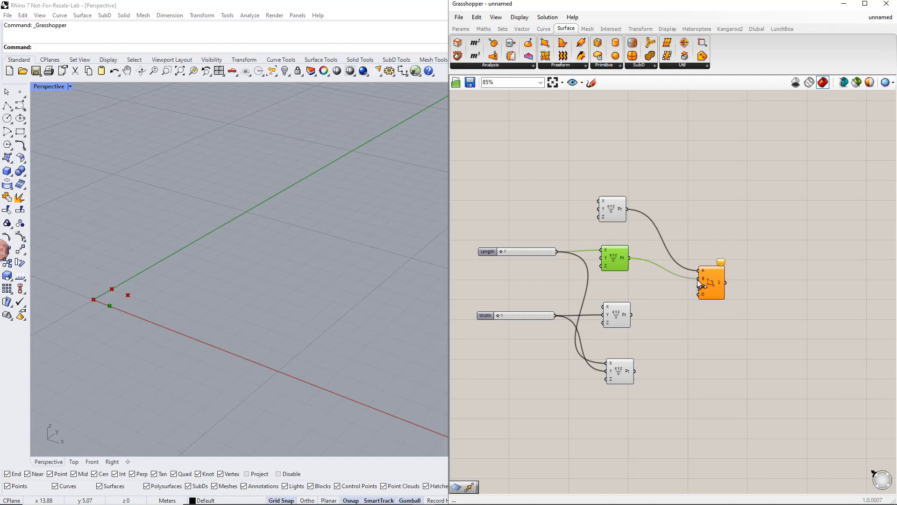
click(622, 316)
click(628, 375)
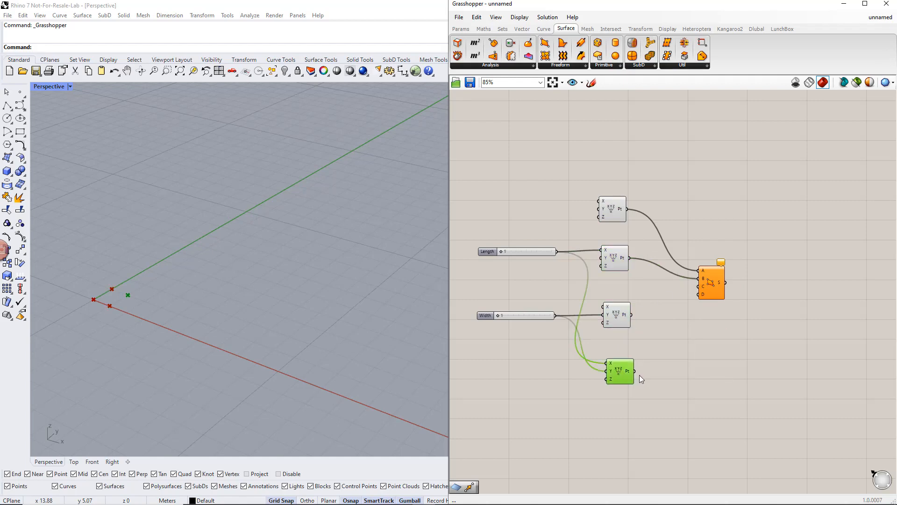
drag(636, 370, 698, 286)
drag(632, 314, 698, 294)
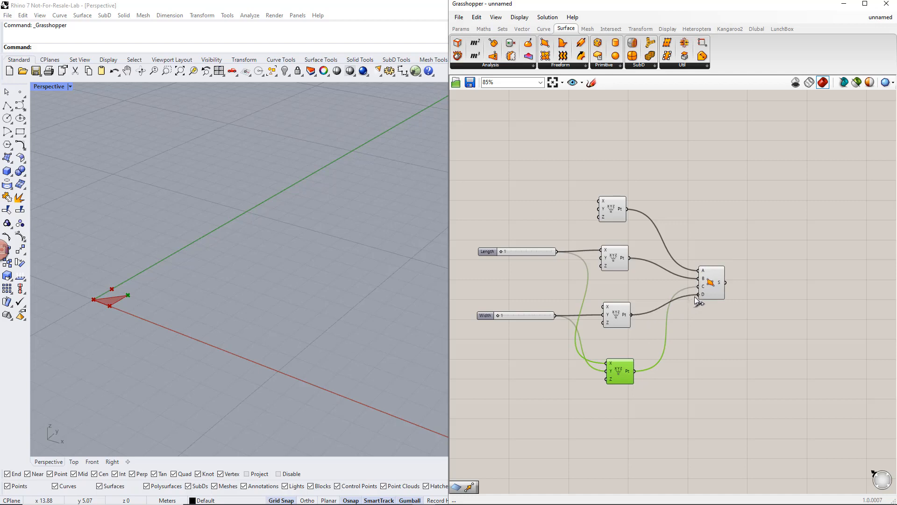
drag(735, 316, 717, 260)
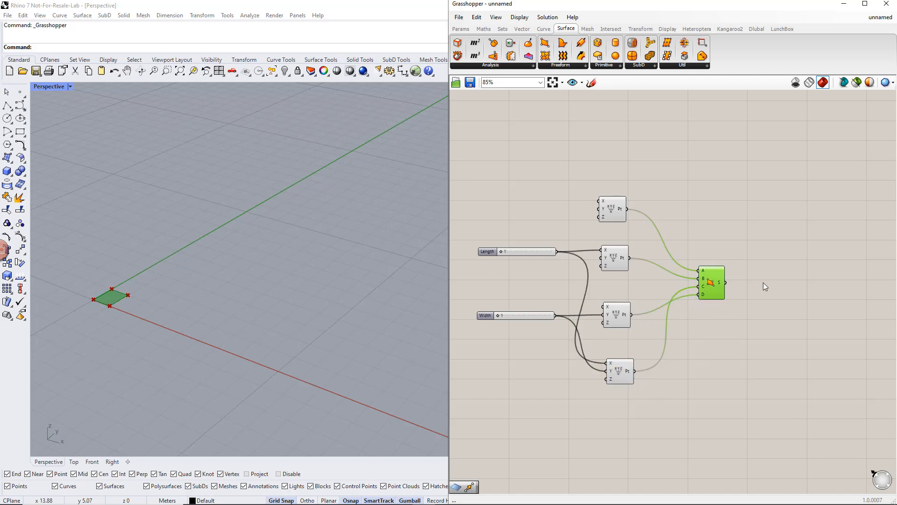
click(764, 282)
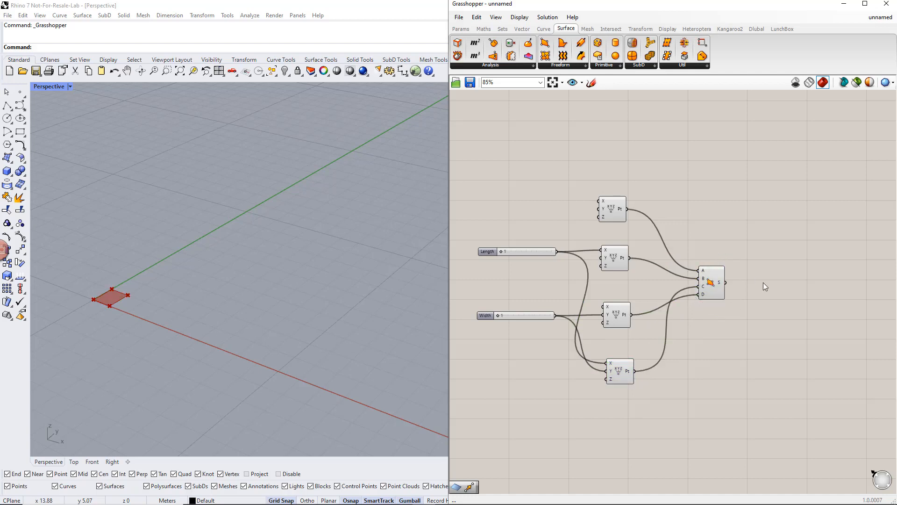
Step: Add a Deconstruct Brep component after the 4Point Surface and connect the surface output to its B input
click(528, 66)
drag(783, 286, 747, 286)
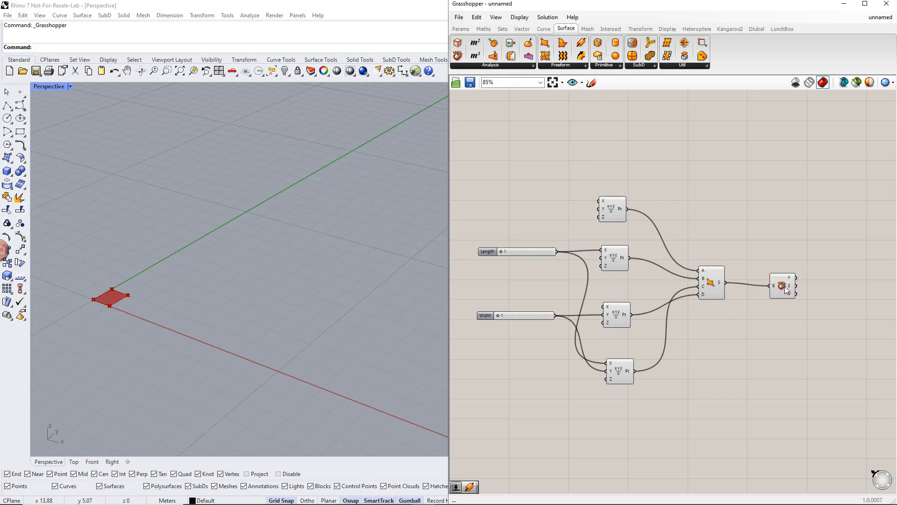
click(785, 286)
right_drag(802, 308, 720, 305)
click(743, 292)
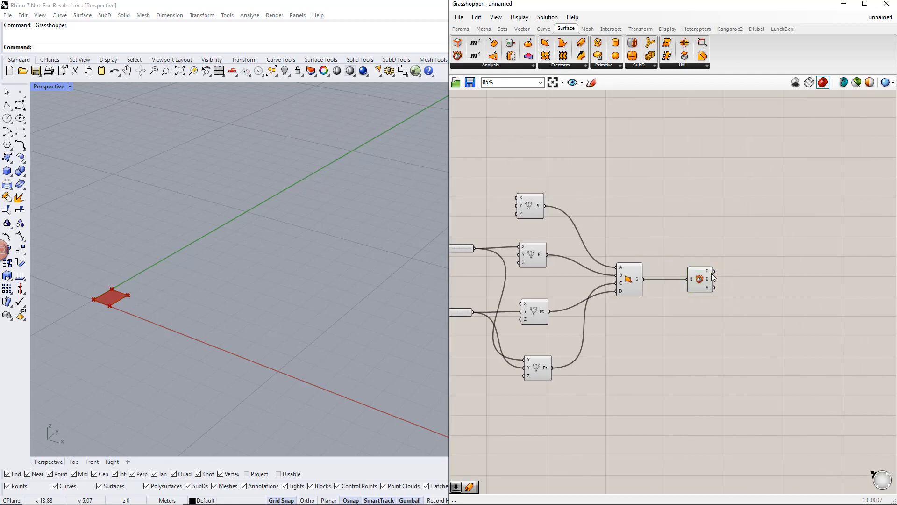
Step: Add a Surface parameter fed by the Deconstruct Brep F output and a Line parameter fed by its E output
mouse_move(708, 270)
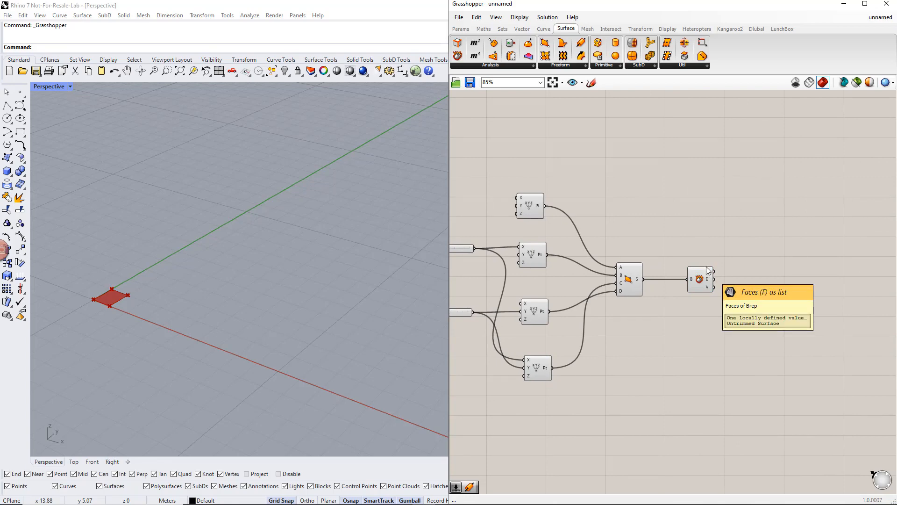
click(461, 29)
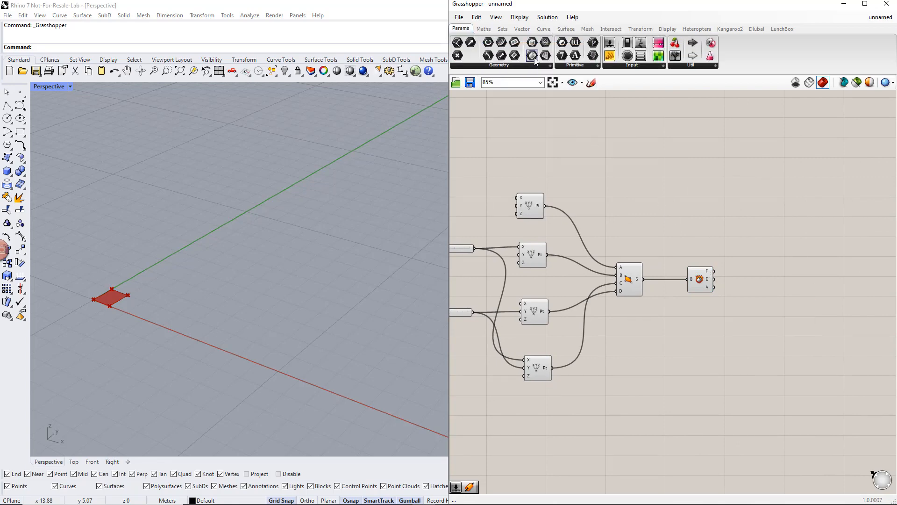
drag(533, 56, 695, 193)
drag(756, 245, 746, 250)
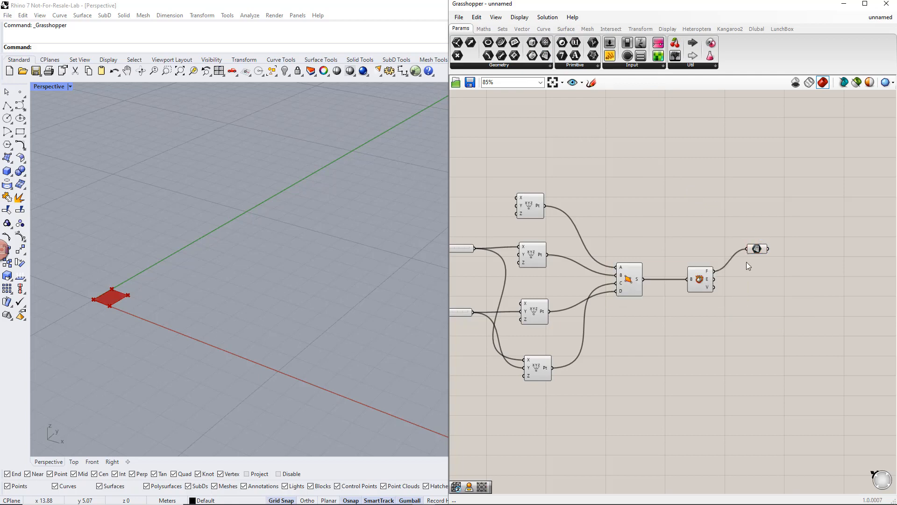
mouse_move(707, 280)
mouse_move(757, 279)
mouse_down()
mouse_move(730, 282)
mouse_move(747, 279)
mouse_up()
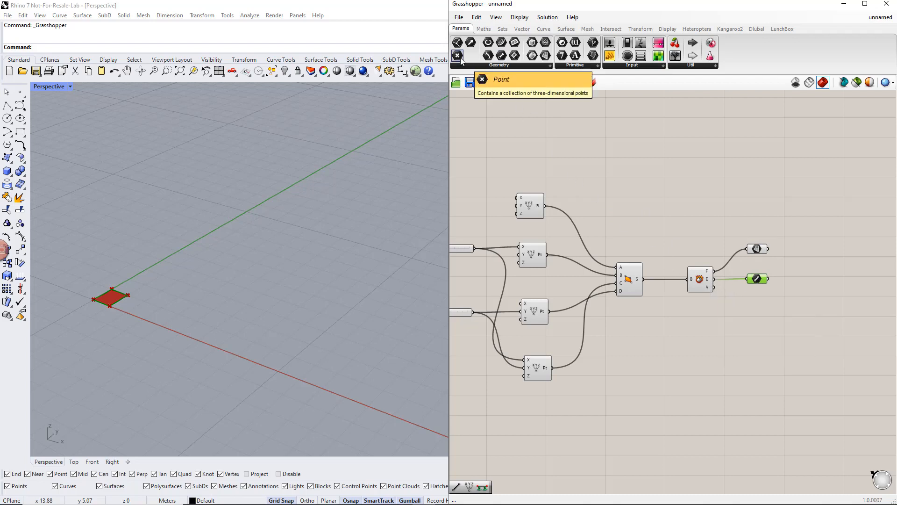
Step: Add a Point parameter fed by the Deconstruct Brep V output and highlight each of the three parameters' geometry in the viewport
drag(460, 57, 671, 248)
drag(761, 308, 761, 308)
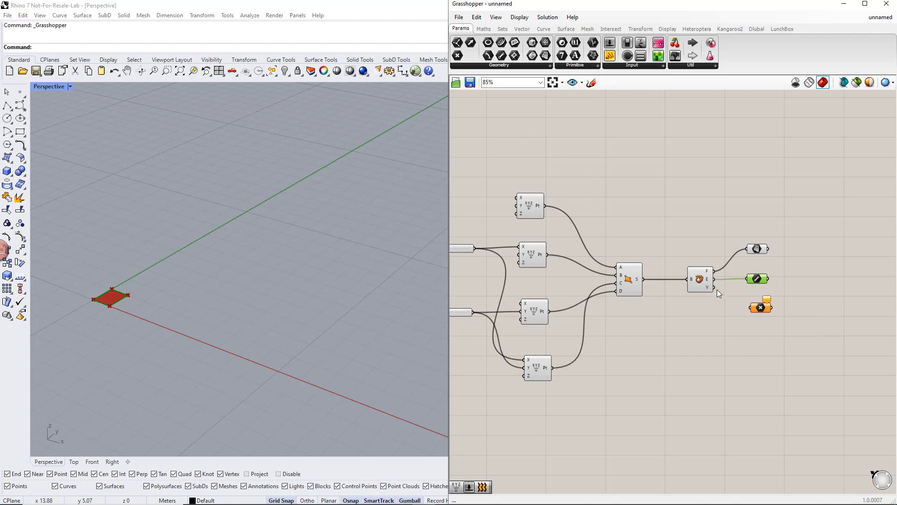
drag(715, 287, 750, 309)
click(760, 309)
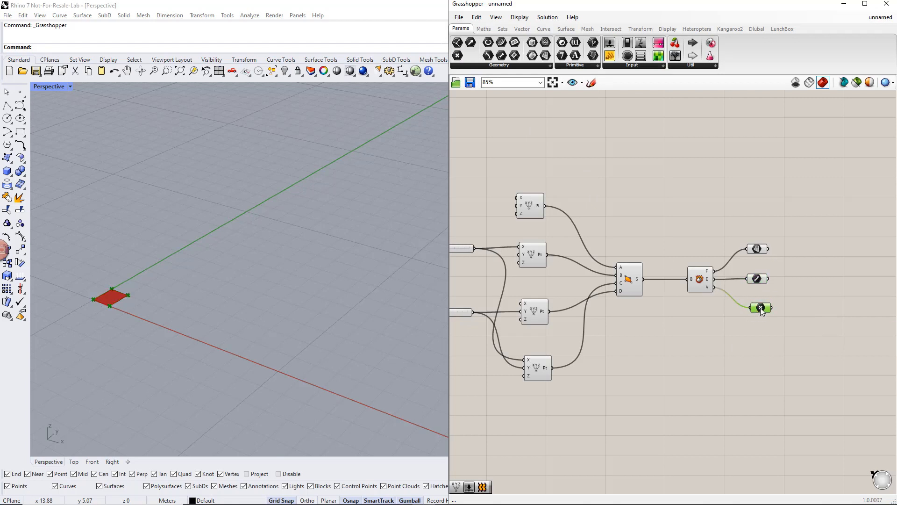
click(757, 279)
click(761, 253)
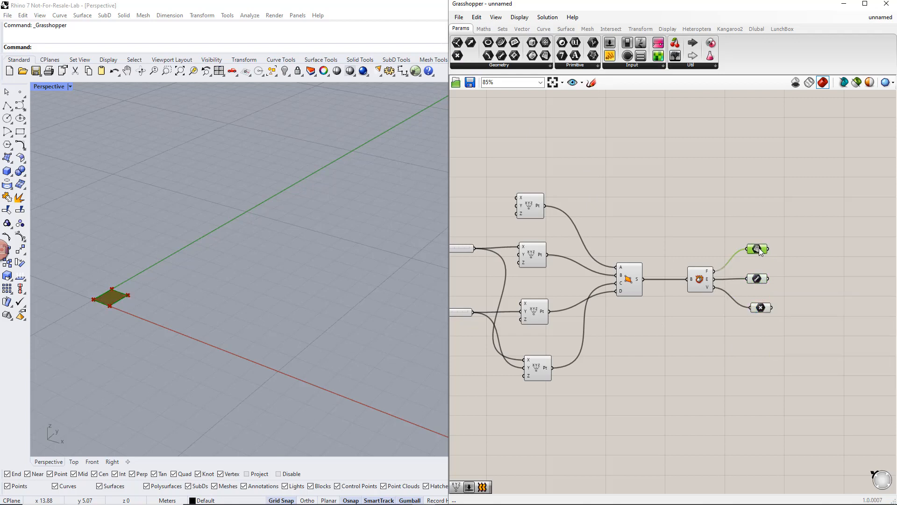
click(817, 283)
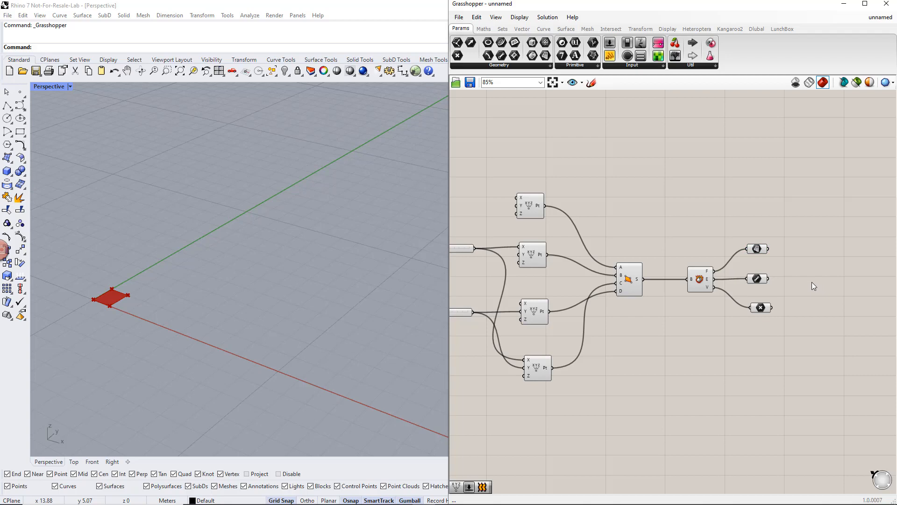
Step: Place a Dlubal RFEM 6 Surface component beyond the three geometry parameters and expand its additional inputs
right_drag(811, 279, 734, 276)
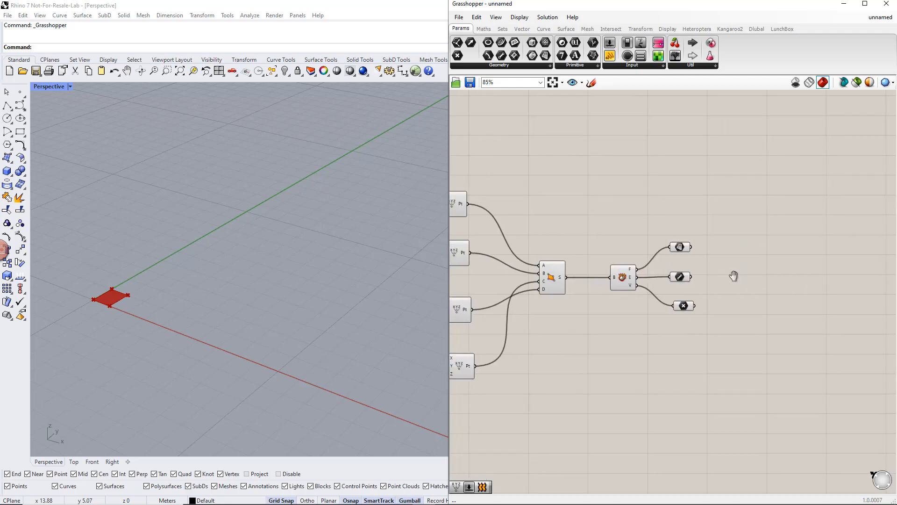
click(759, 32)
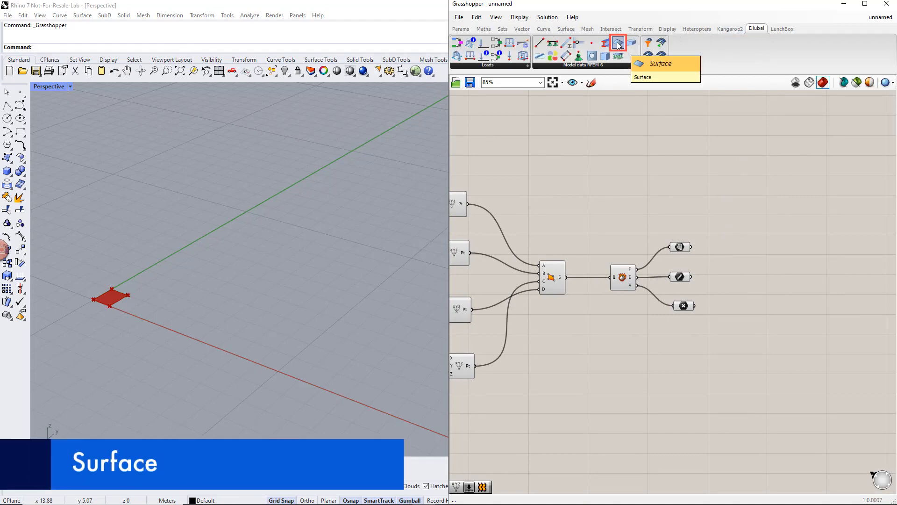
drag(618, 45, 839, 272)
right_drag(831, 334, 753, 314)
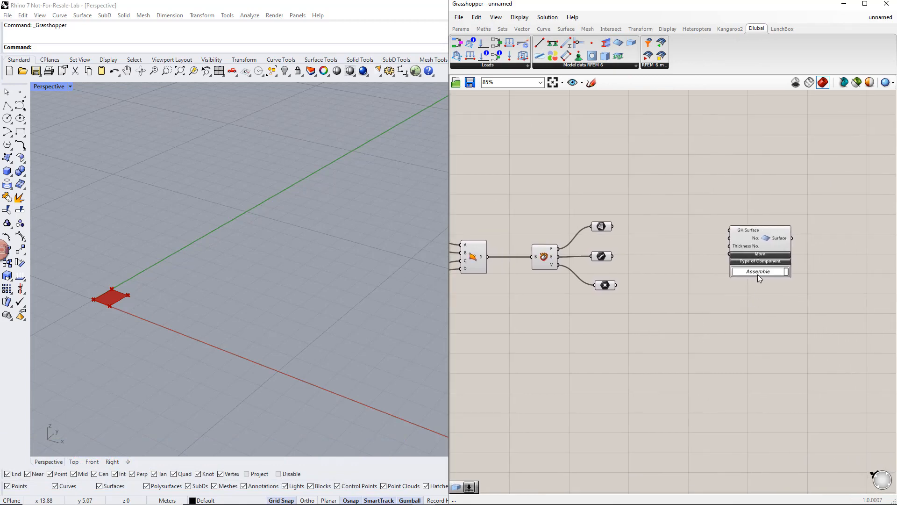
click(755, 253)
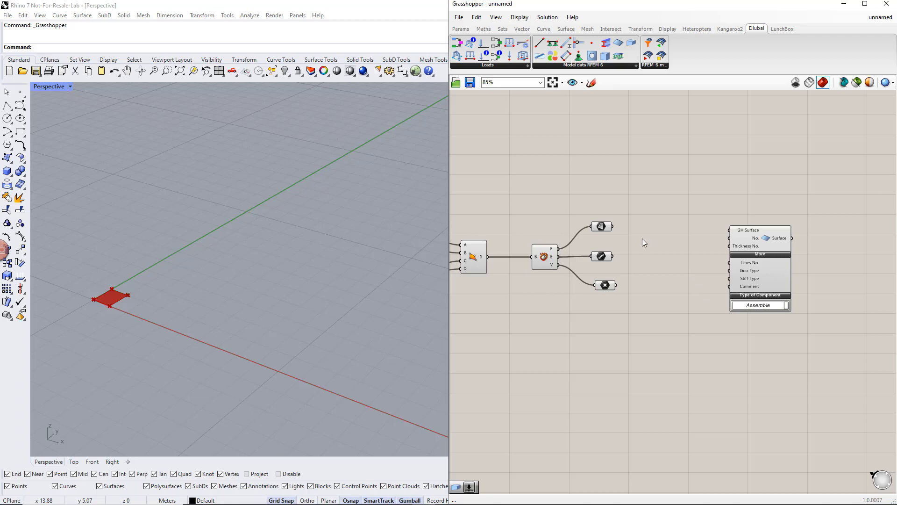
Step: Connect the faces parameter to the Dlubal component's GH Surface input and move the component farther from the parameters
drag(613, 226, 730, 231)
drag(756, 263, 799, 263)
click(752, 277)
Step: Add a number slider with value 1 above the Dlubal Surface component, connect it to No., and move it slightly aside
right_drag(752, 278, 723, 276)
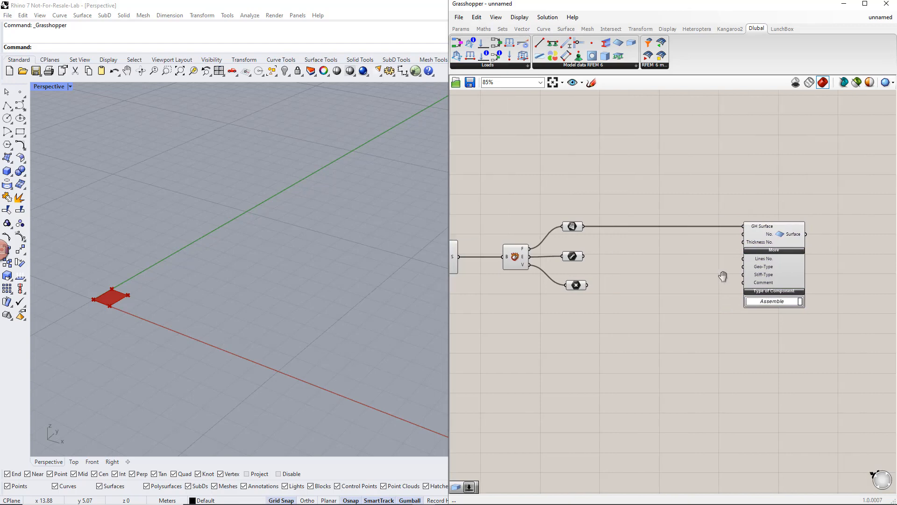
double_click(702, 194)
text(1)
key(Return)
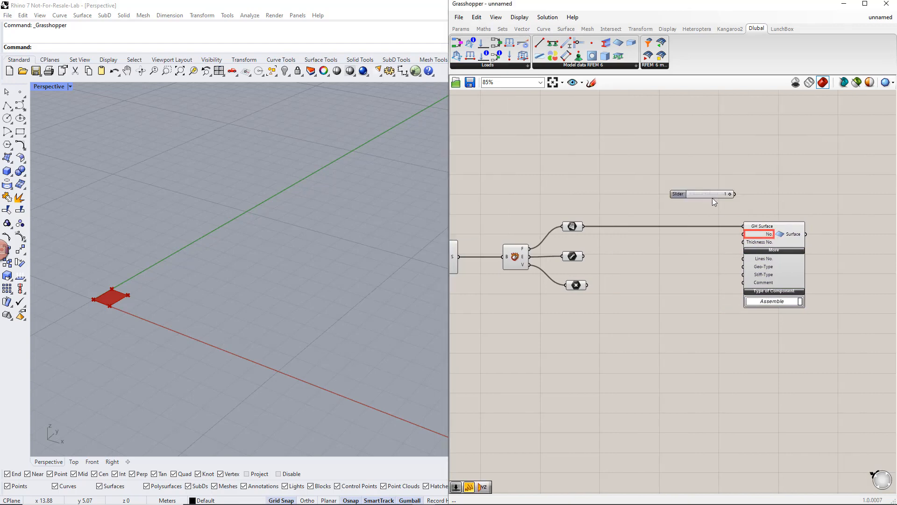
drag(735, 195, 743, 234)
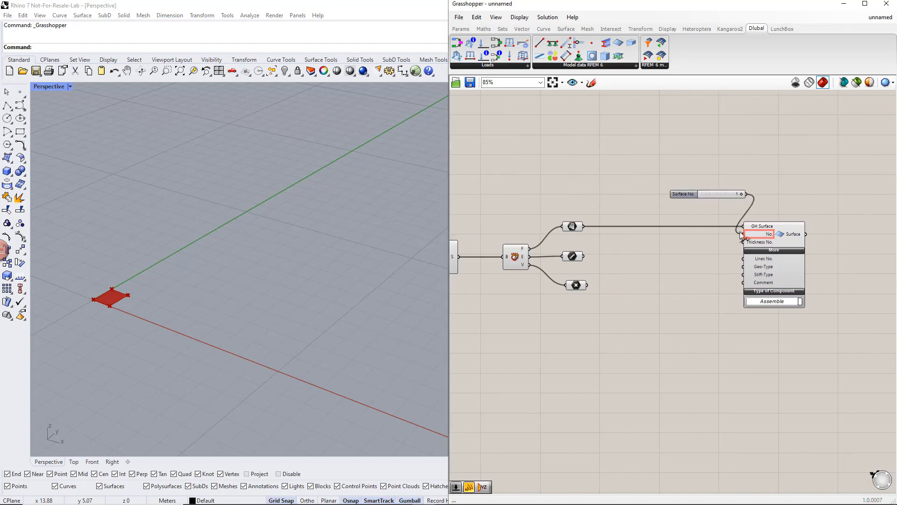
click(723, 193)
drag(676, 192, 675, 189)
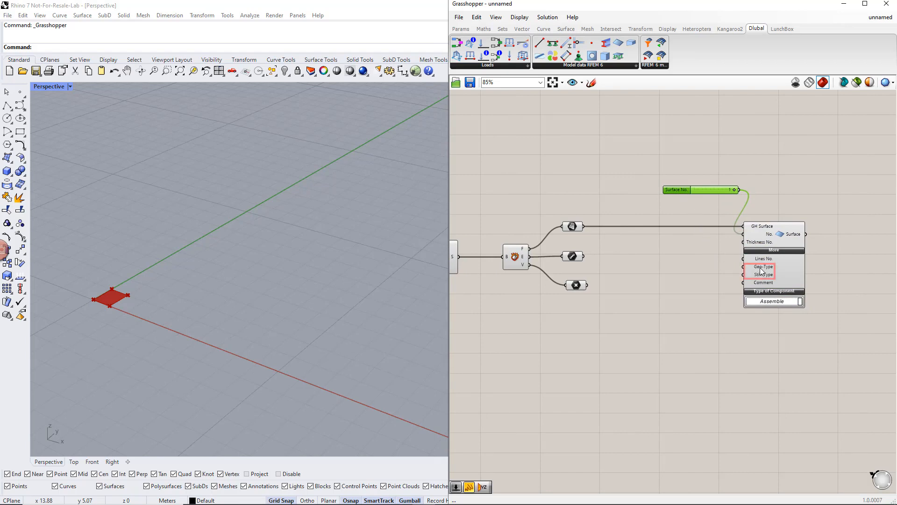
Step: Add value lists for the Dlubal Surface component and connect them to its Geo-Type and Stiff-Type inputs
double_click(683, 272)
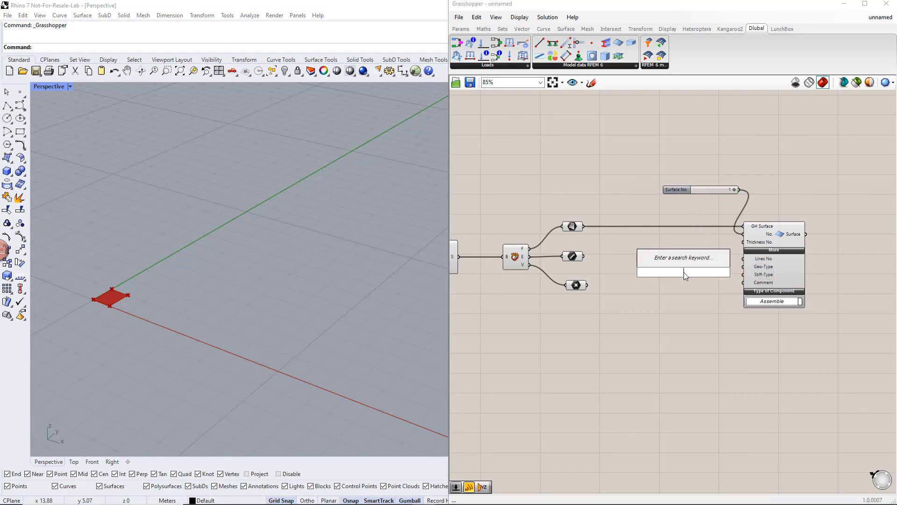
text(value)
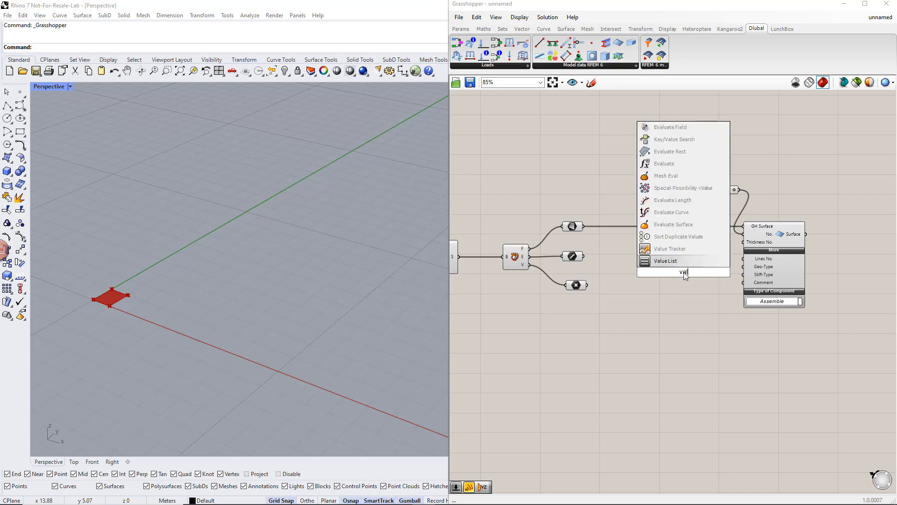
click(686, 254)
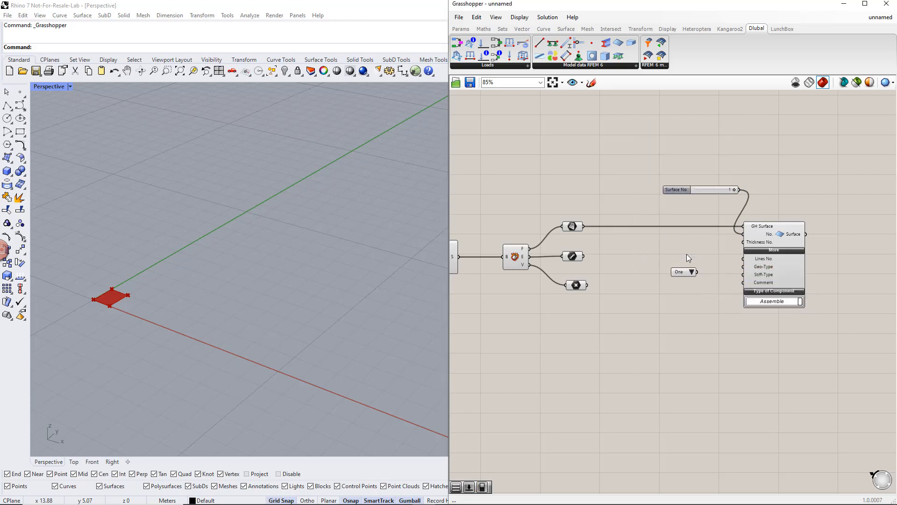
drag(697, 272, 739, 282)
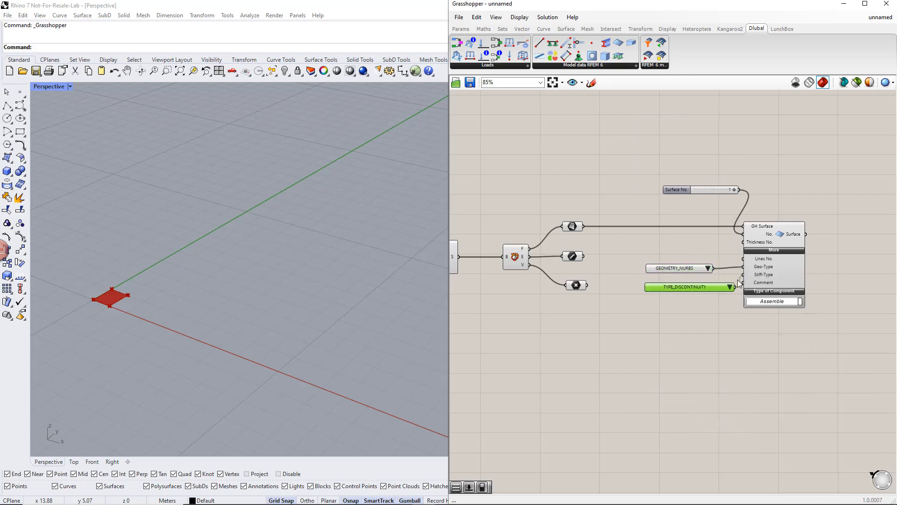
Step: Set the geometry type list to GEOMETRY_PLANE and the stiffness type list to TYPE_STANDARD
click(709, 269)
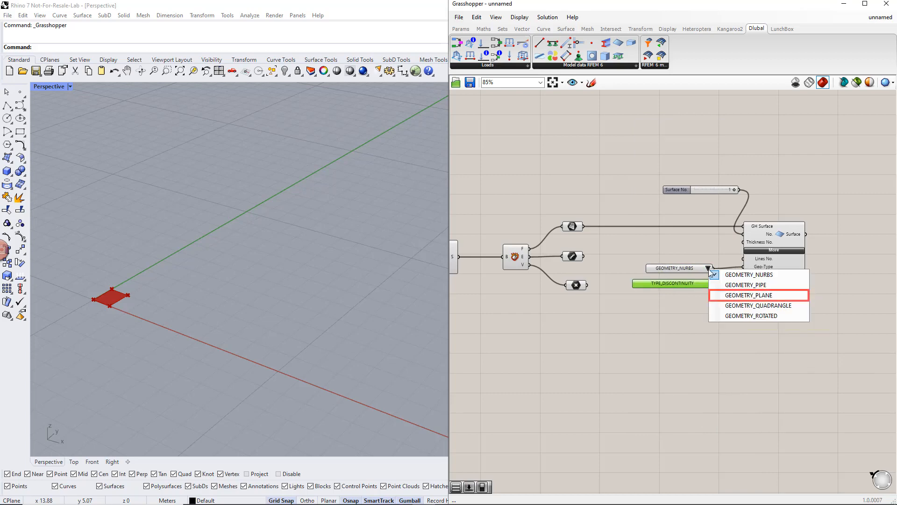
click(725, 295)
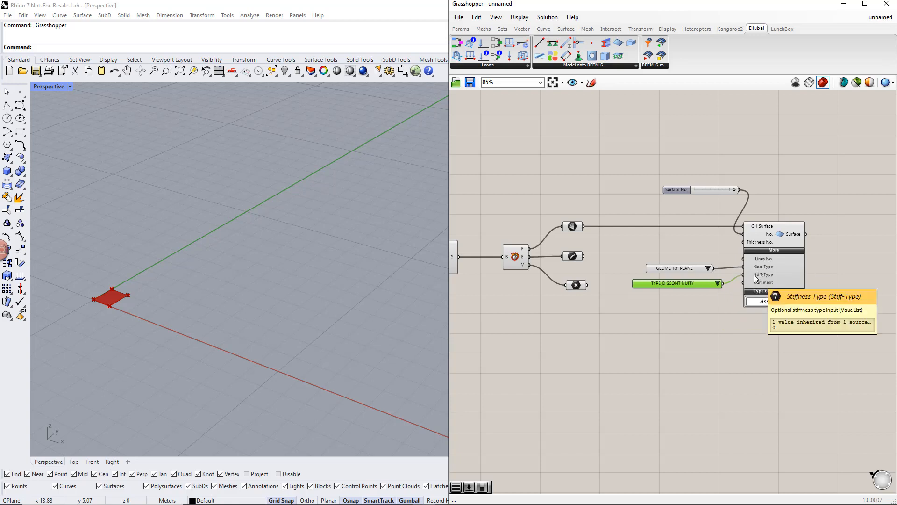
click(718, 283)
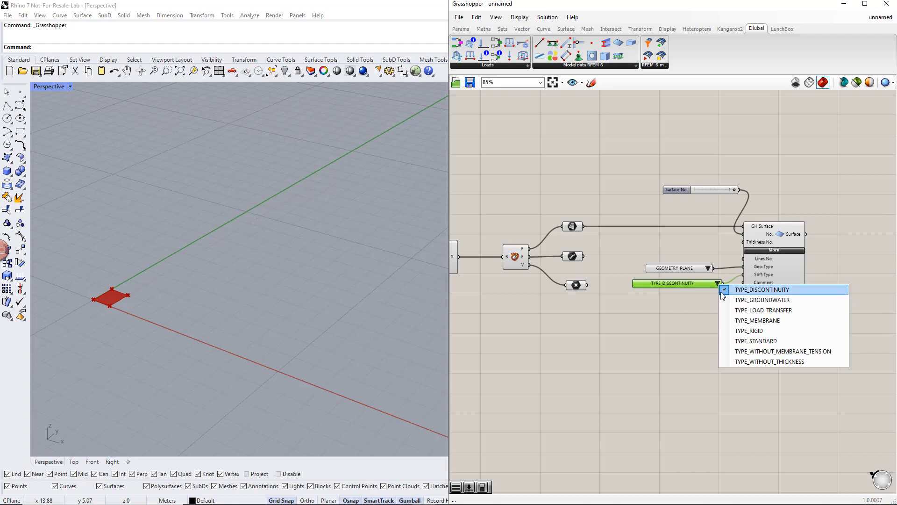
click(736, 341)
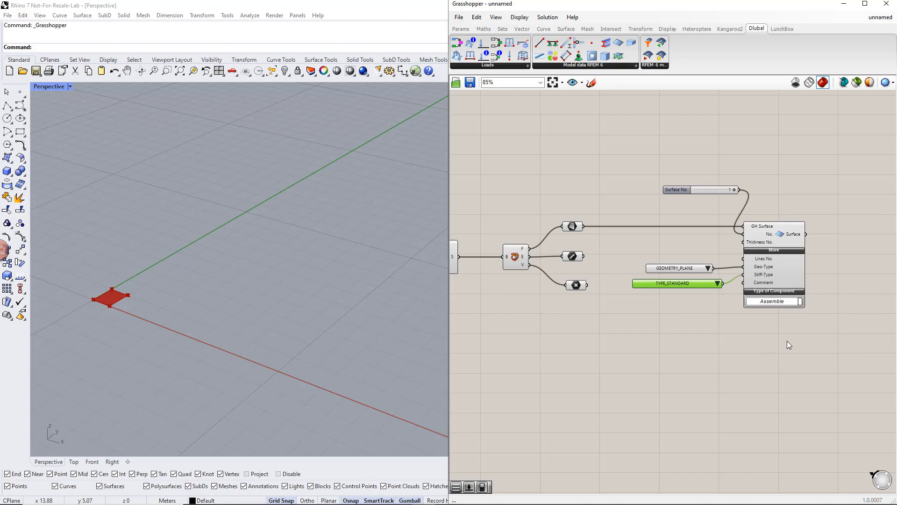
Step: Move the Dlubal Surface component with its number slider and both value lists farther away from the geometry parameters
drag(787, 340, 624, 176)
drag(769, 280, 863, 277)
right_drag(862, 276, 756, 289)
click(712, 261)
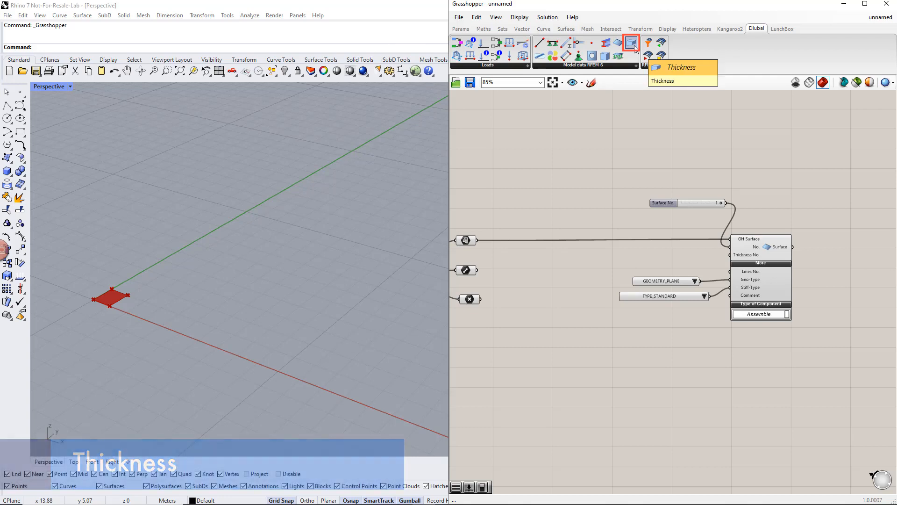
Step: Place a Dlubal Thickness component above the Surface No. slider
drag(635, 47, 644, 92)
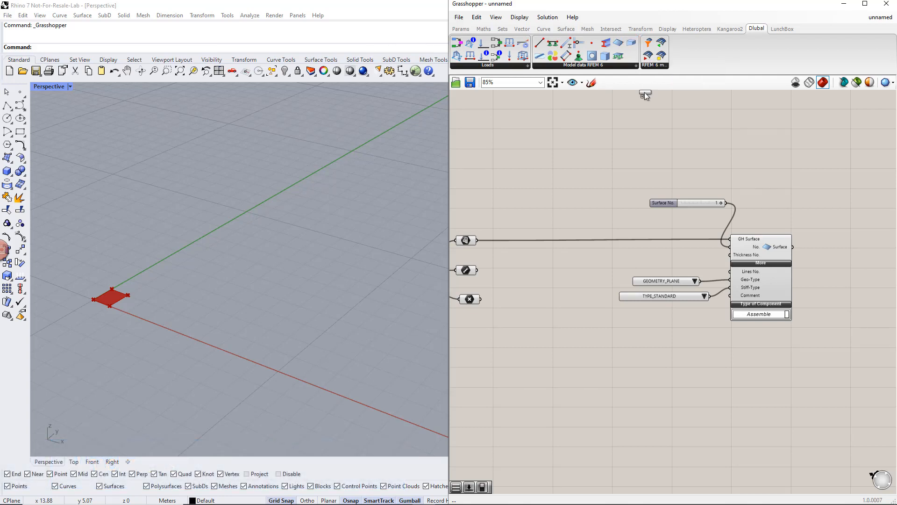
drag(646, 167, 642, 162)
right_drag(691, 223, 718, 266)
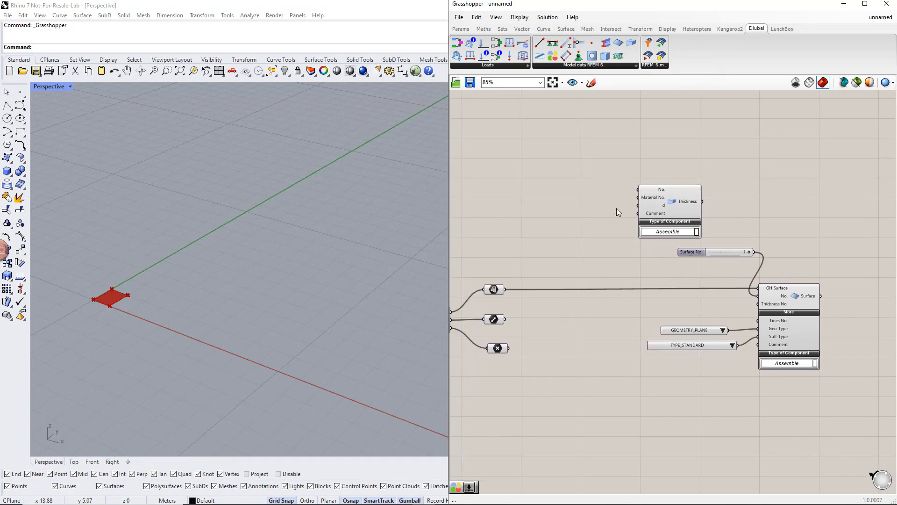
Step: Add a number slider with value 1 and connect it to the Thickness component's No. input
double_click(583, 158)
text(1)
key(Return)
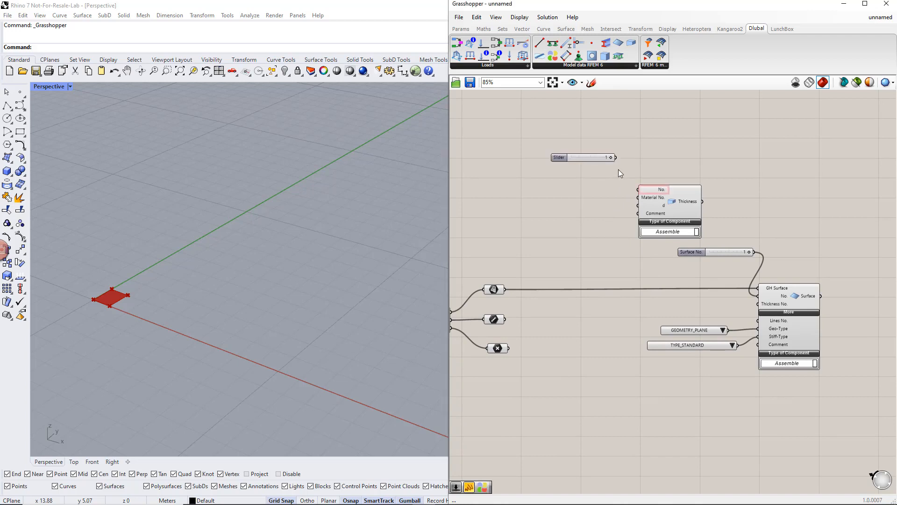
drag(616, 157, 638, 190)
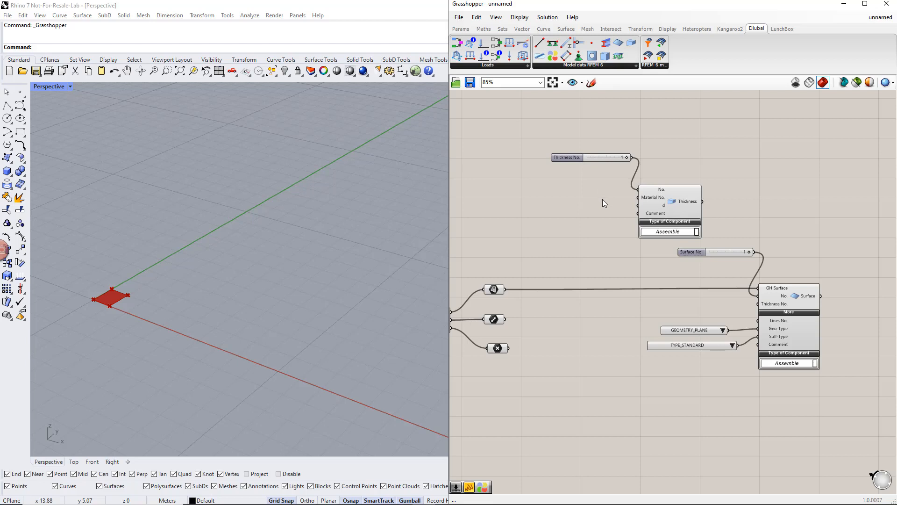
Step: Add a second number slider with value 1 and connect it to the Thickness component's d input
drag(647, 210, 585, 223)
text(1)
key(Return)
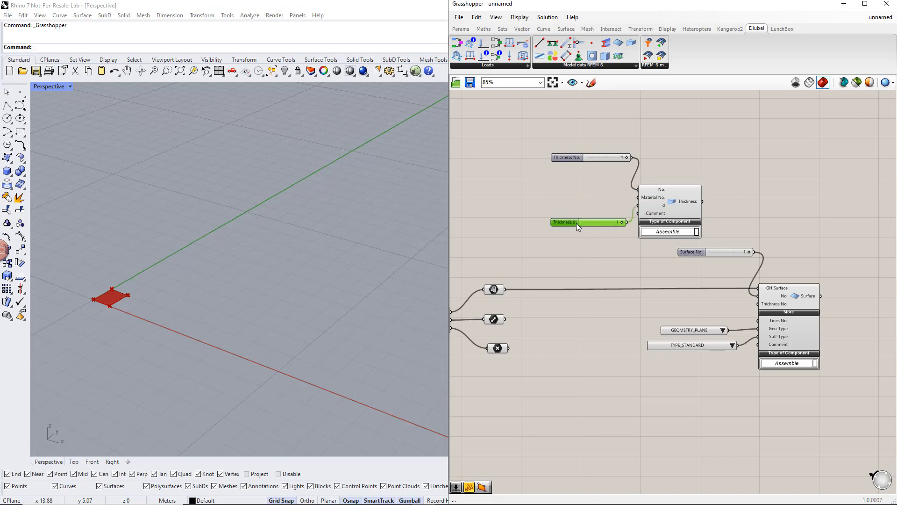
Step: Switch the Thickness d slider to decimal numbers and set its value to 0.2
right_click(571, 223)
mouse_move(602, 253)
click(691, 249)
scroll(617, 225, up, 3)
double_click(615, 226)
text(0.2)
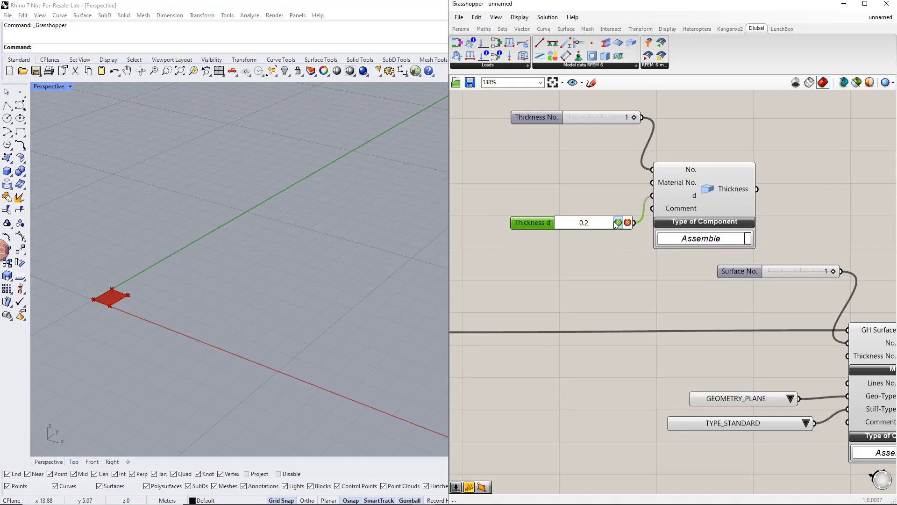
key(Return)
Step: Place a Dlubal Material component on the canvas ahead of the Thickness component and its sliders
scroll(615, 225, down, 2)
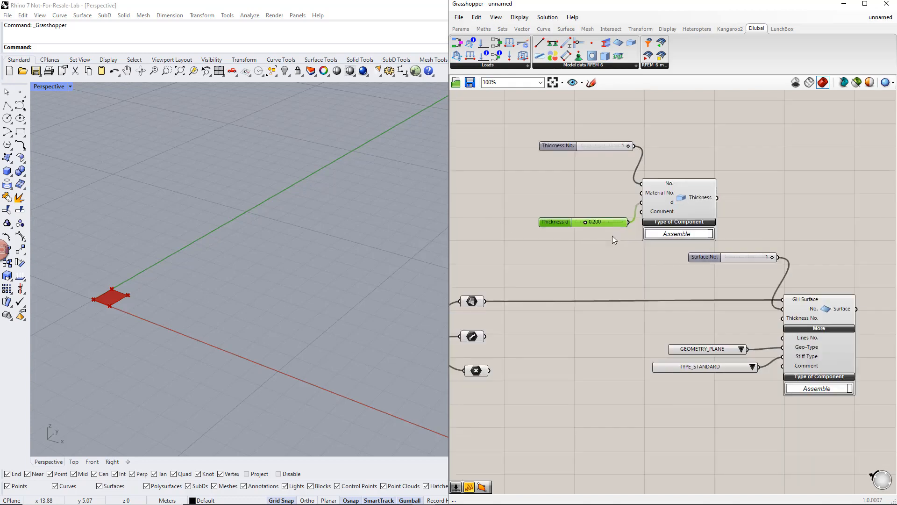
scroll(612, 236, down, 1)
right_drag(615, 235, 677, 252)
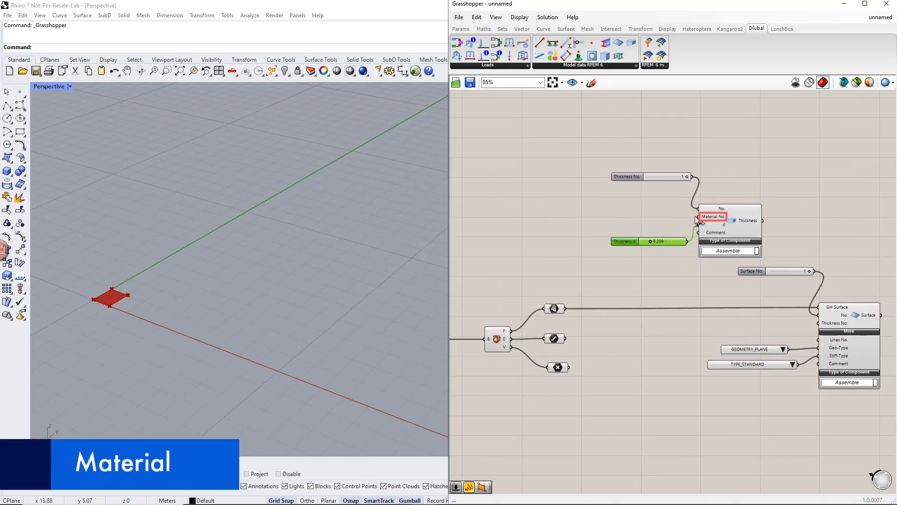
drag(553, 57, 546, 184)
right_drag(545, 184, 597, 199)
Step: Add a number slider with value 1 and connect it to the Material component's No. input
double_click(510, 162)
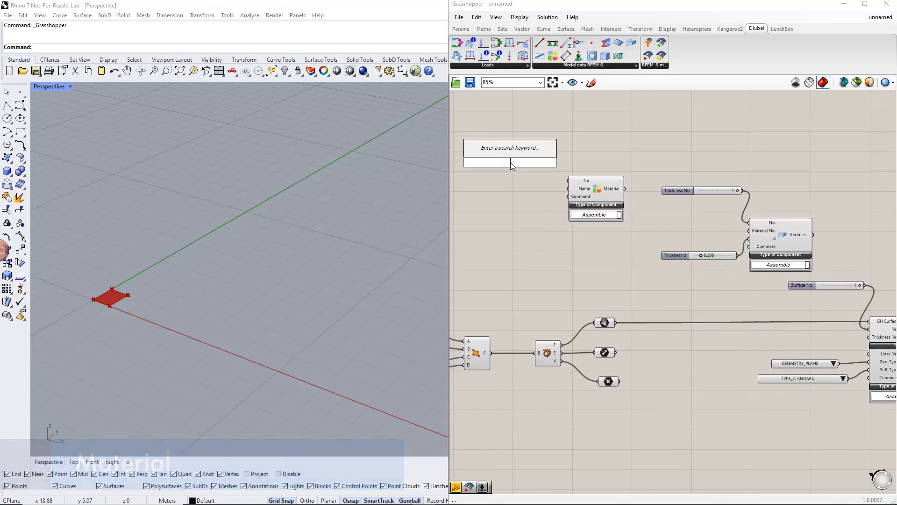
text(number slider)
key(Return)
drag(543, 162, 569, 181)
right_drag(551, 212, 568, 214)
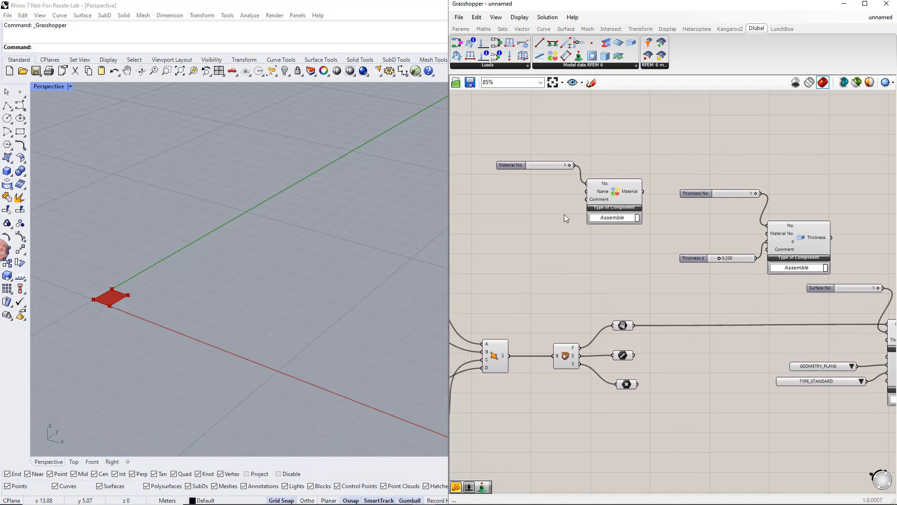
Step: Add a panel containing C30/37 and connect it to the Material component's Name input
double_click(537, 195)
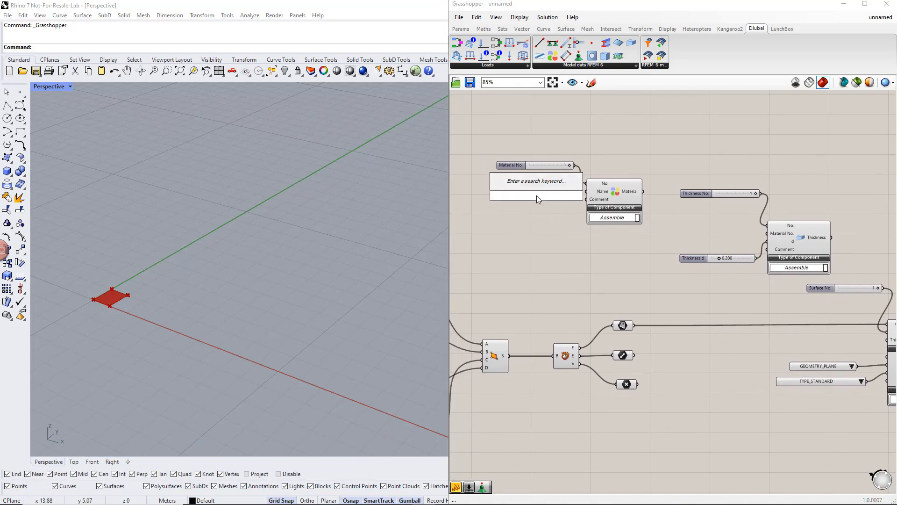
text(//)
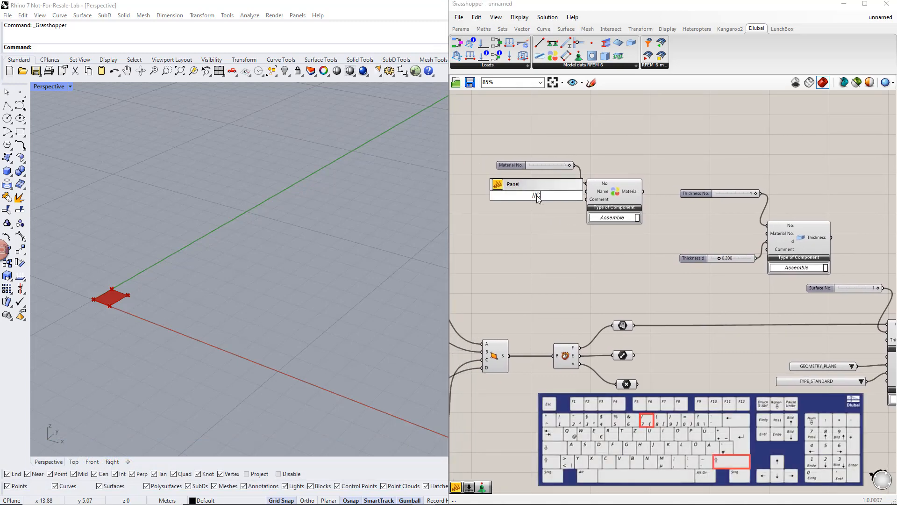
text(C30)
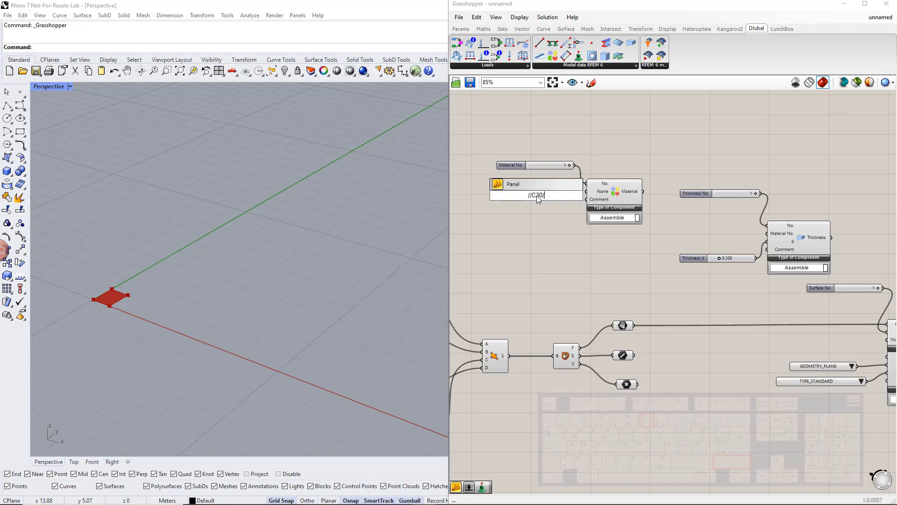
text(/37)
key(Return)
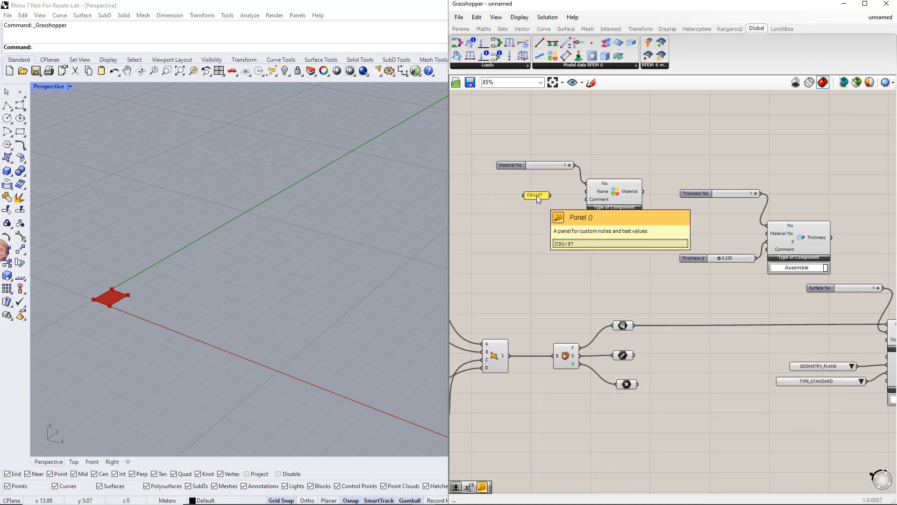
drag(551, 196, 587, 192)
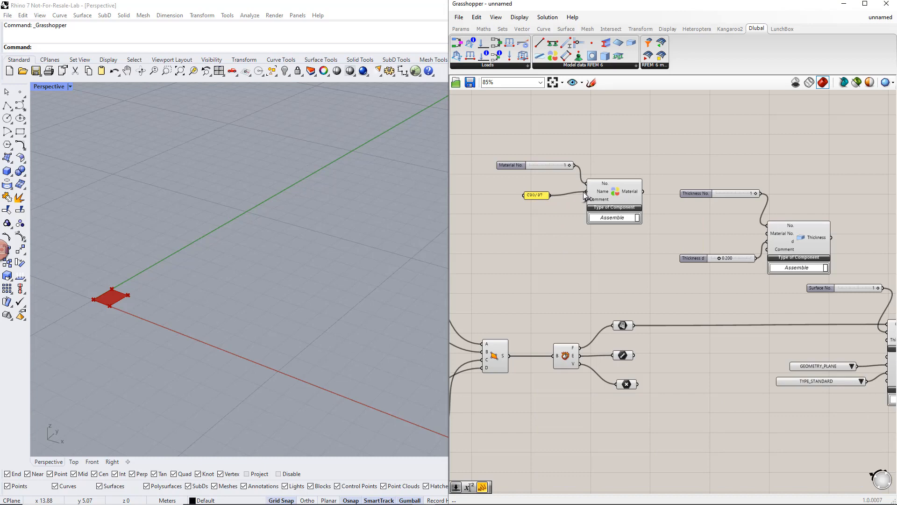
Step: Connect the Material output to the Thickness component's Material No. input, and the Thickness output to the Surface component's Thickness No. input
right_drag(601, 244, 497, 238)
drag(538, 185, 783, 332)
right_drag(771, 345, 716, 331)
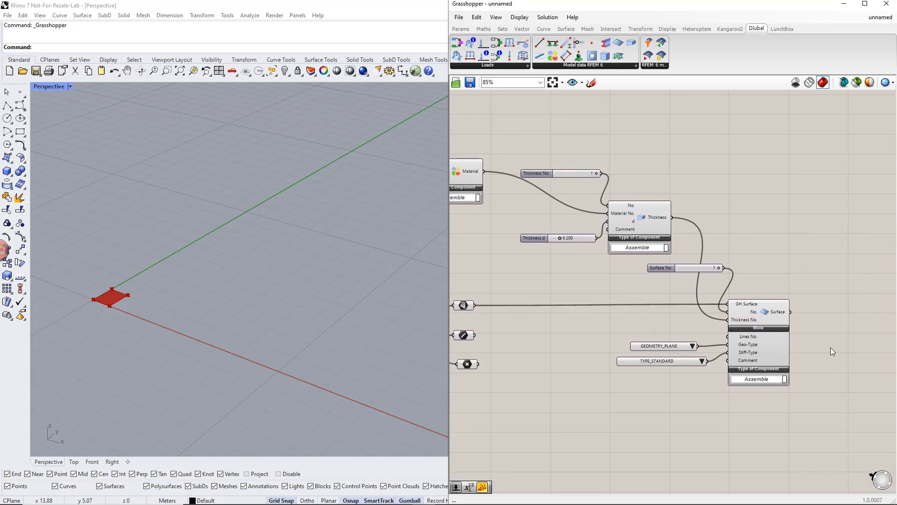
Step: Place the Dlubal RFEM 6 export component with Run and Input inputs on the canvas beyond the Surface component
right_drag(831, 347, 755, 336)
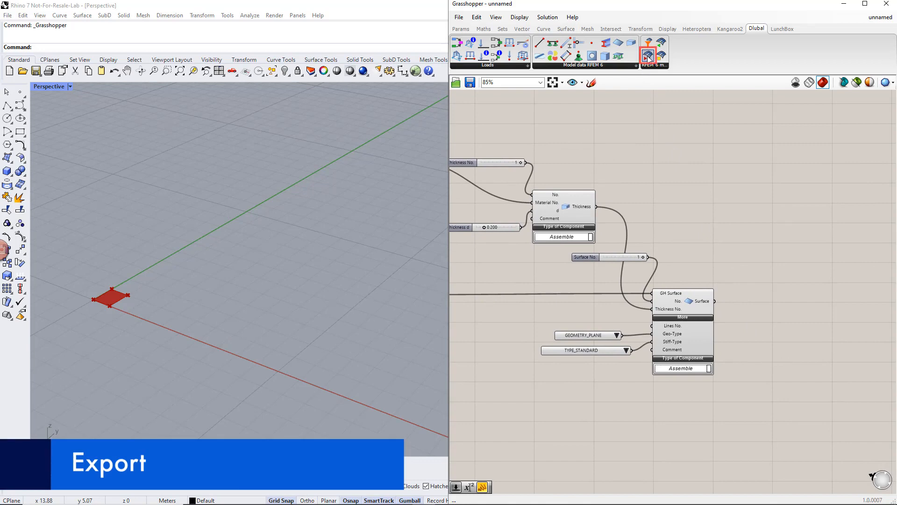
drag(648, 56, 836, 296)
click(825, 313)
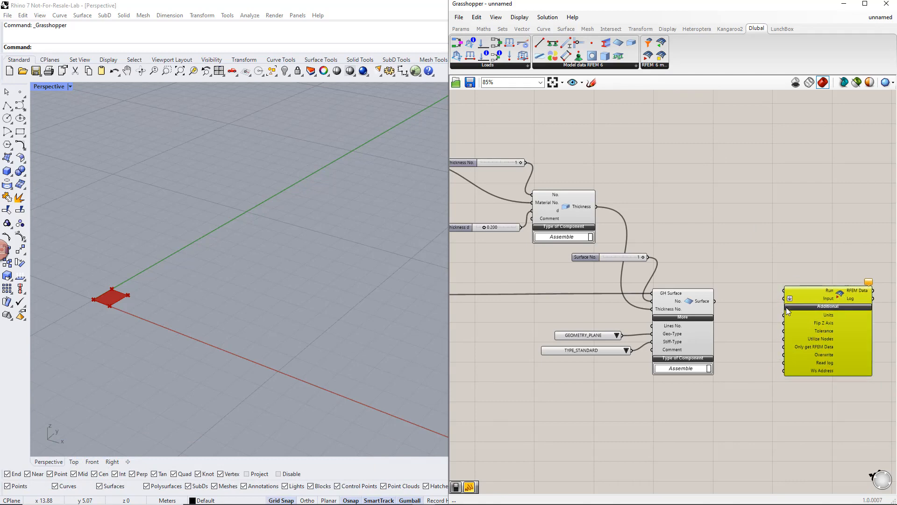
Step: Add a Boolean Toggle near the export component and connect it to the Run input
scroll(769, 316, down, 1)
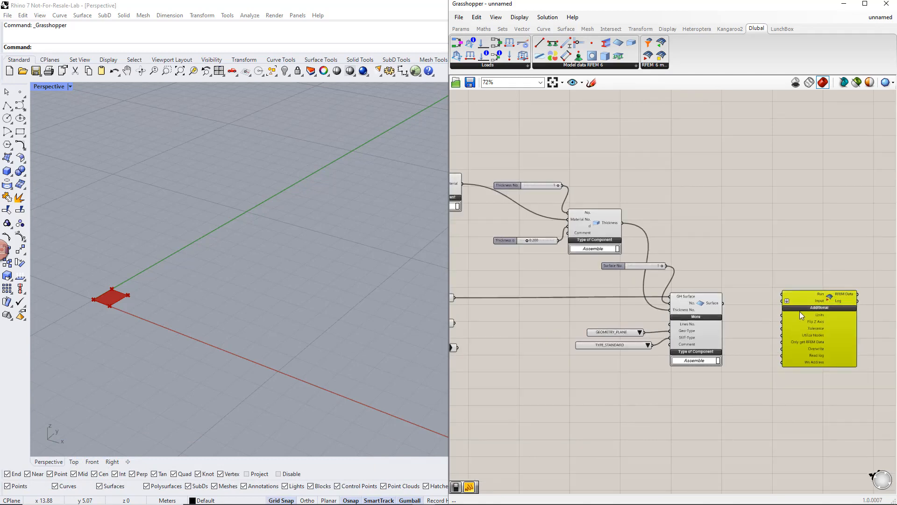
double_click(757, 264)
text(b)
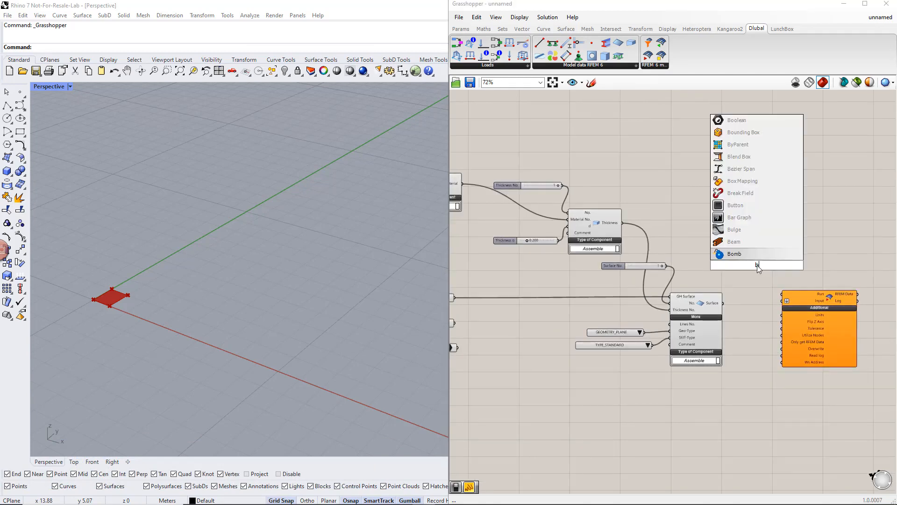
text(ool)
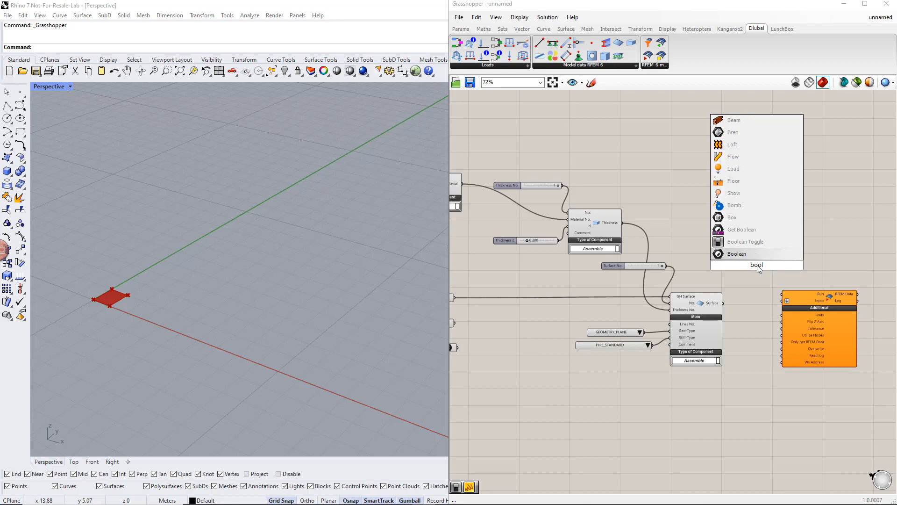
key(Up)
key(Return)
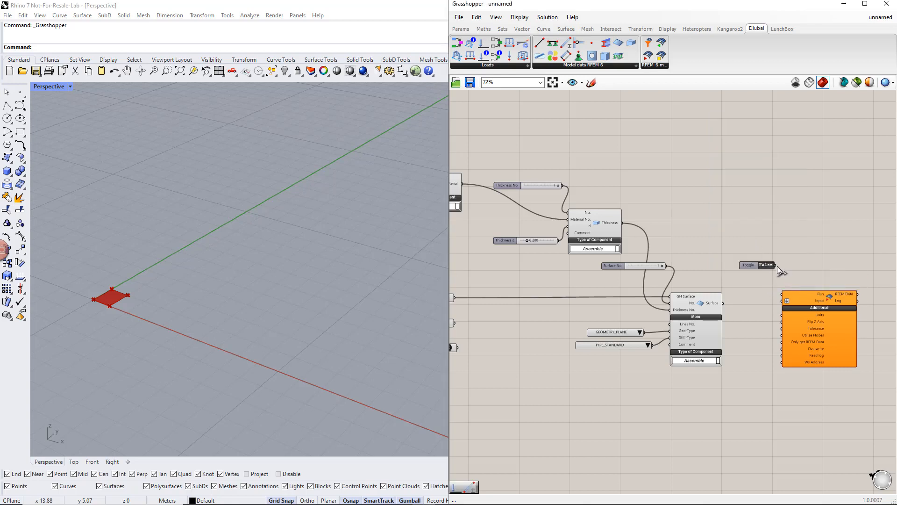
drag(753, 264, 747, 260)
click(749, 274)
click(746, 260)
Step: Duplicate the toggle below the export component, connect the copy to the Overwrite input and set it to True
alt+drag(742, 260, 747, 305)
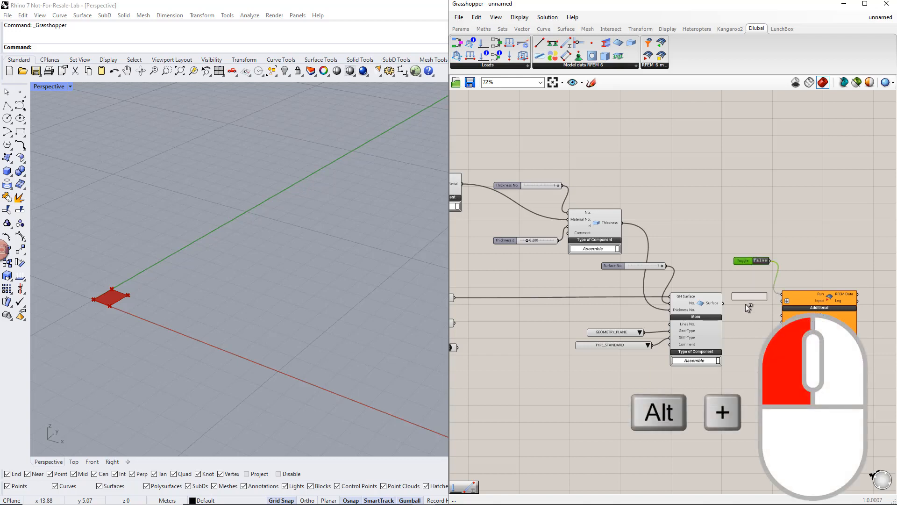
alt+drag(747, 379, 780, 355)
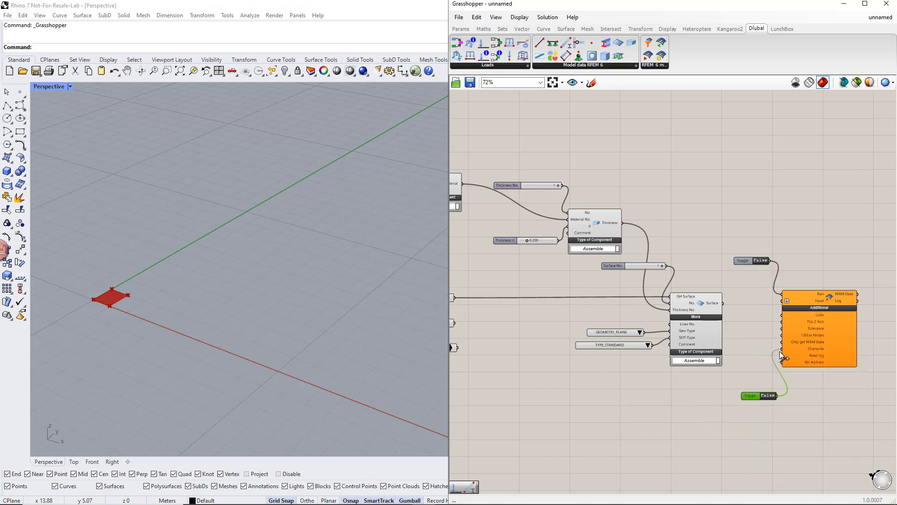
double_click(767, 395)
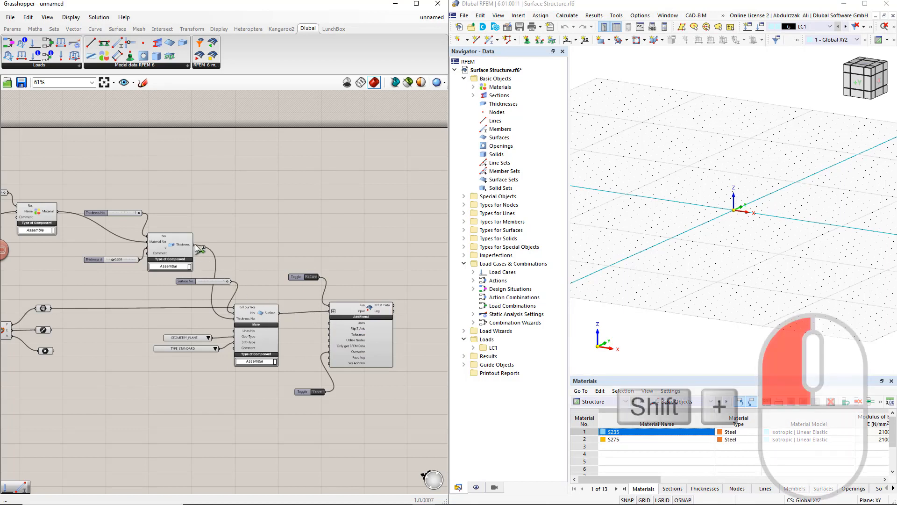
Step: Add the Thickness and Material outputs to the export component's Input alongside the Surface, and run the export
shift+drag(193, 244, 329, 311)
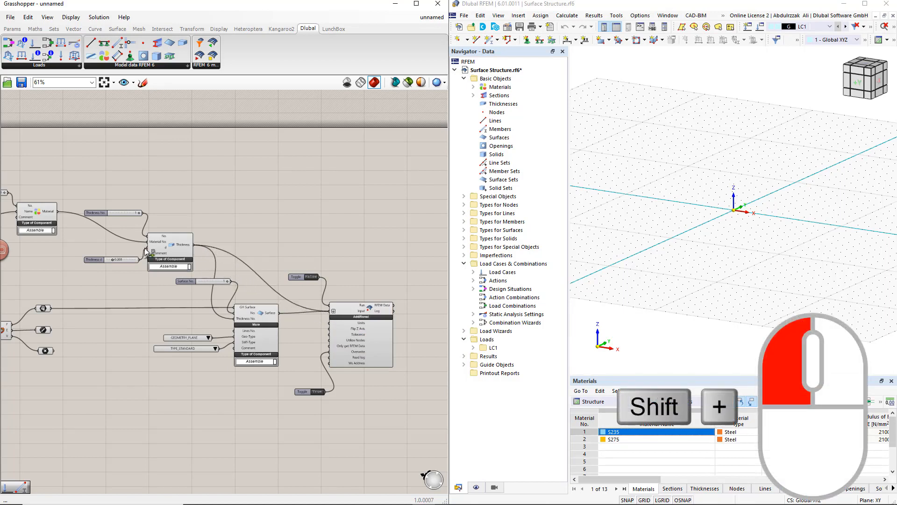
shift+drag(57, 211, 327, 312)
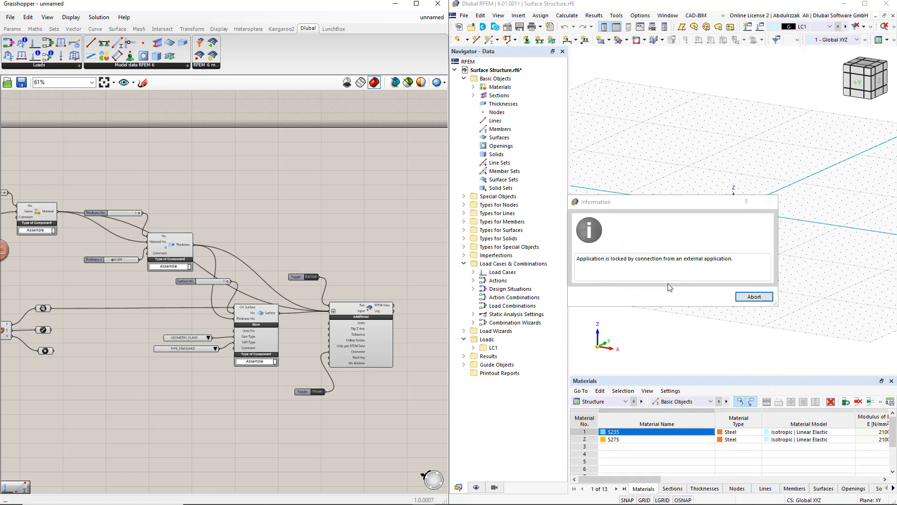
Step: Dismiss RFEM's external connection lock notice and inspect the exported surface from another angle
click(748, 297)
click(748, 298)
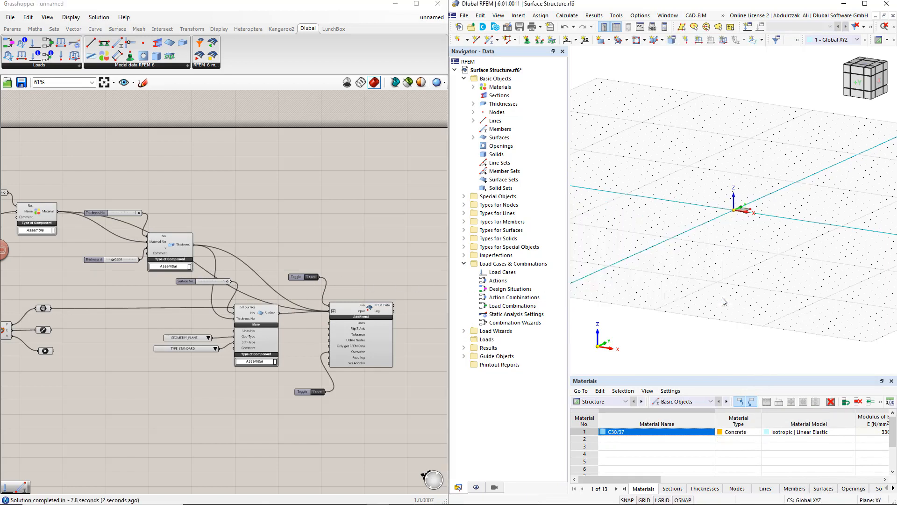
scroll(751, 213, up, 4)
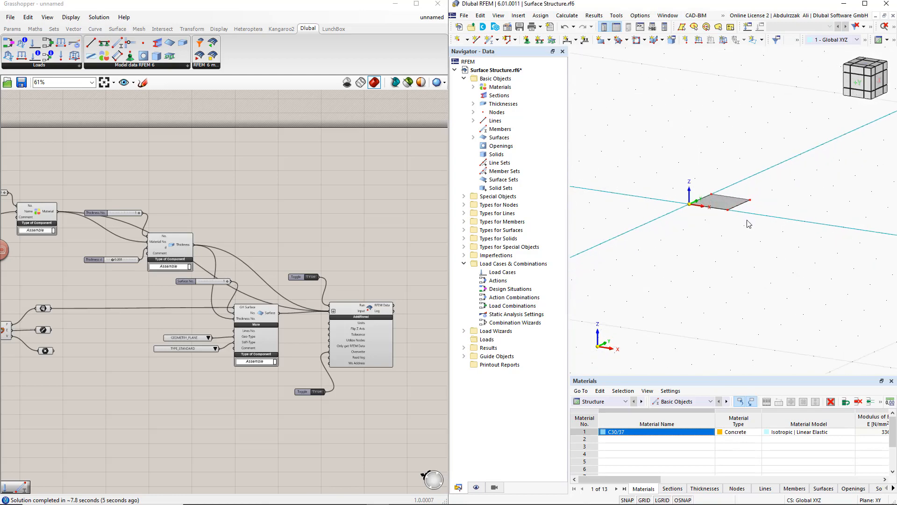
ctrl+middle_drag(748, 219, 654, 249)
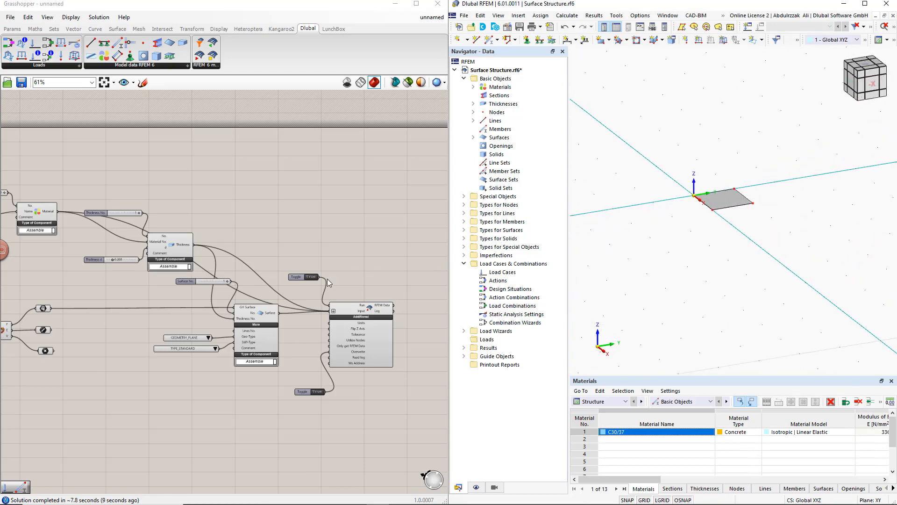
Step: Move the Width slider in Grasshopper directly below the Length slider
scroll(327, 279, down, 3)
right_drag(171, 329, 287, 338)
scroll(232, 364, up, 5)
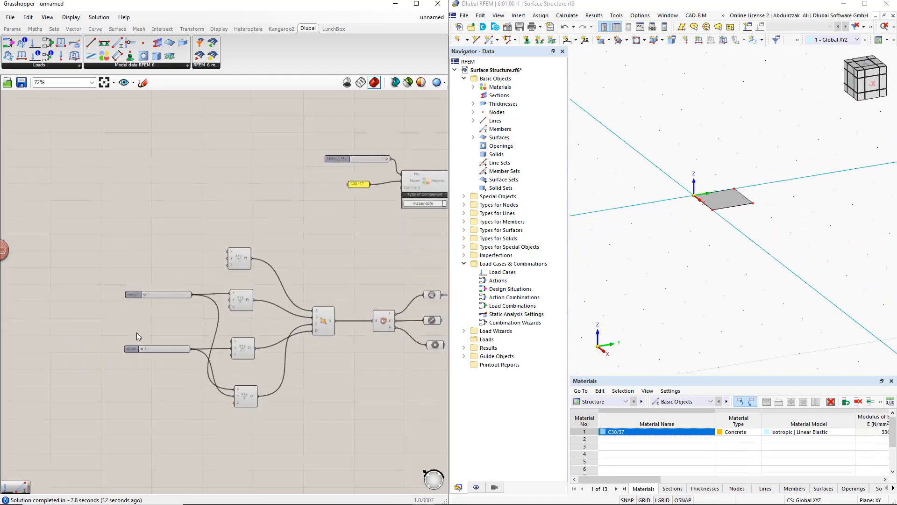
click(170, 354)
drag(170, 355, 165, 306)
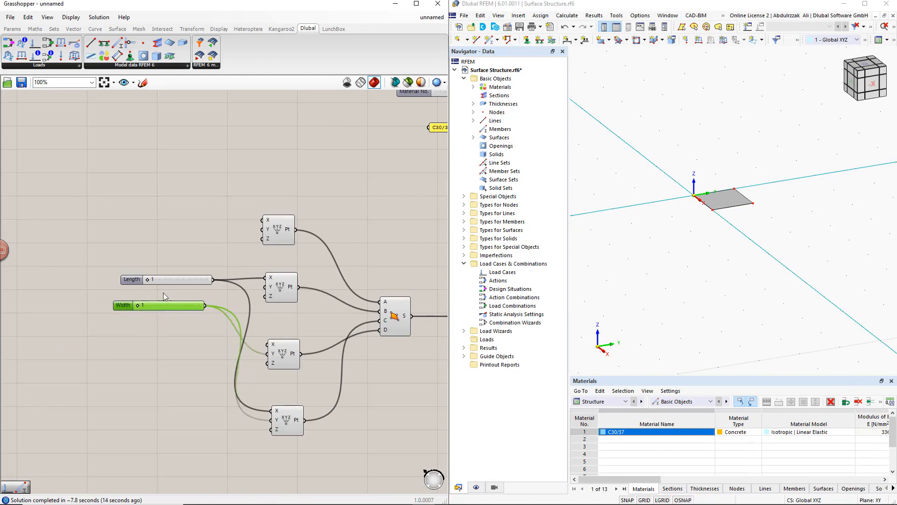
Step: Set the Length slider to 5 and dismiss RFEM's connection lock notice
double_click(150, 280)
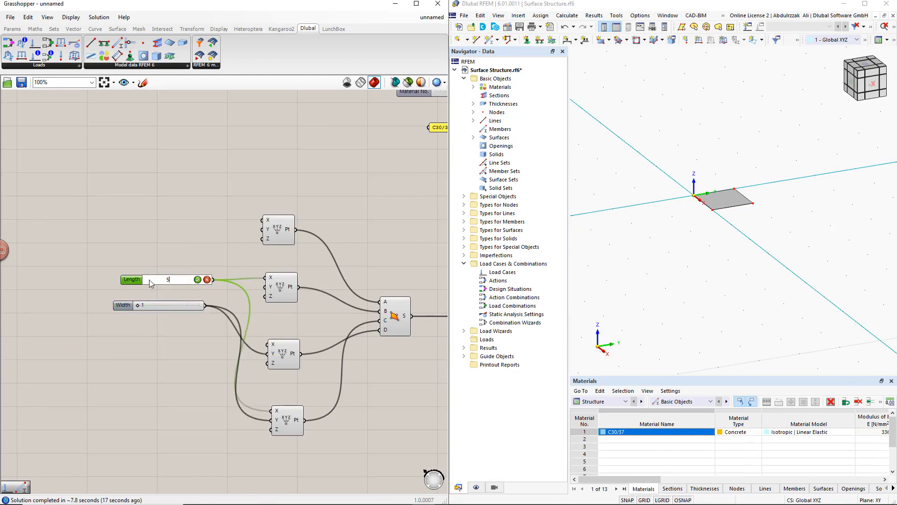
text(5)
key(Return)
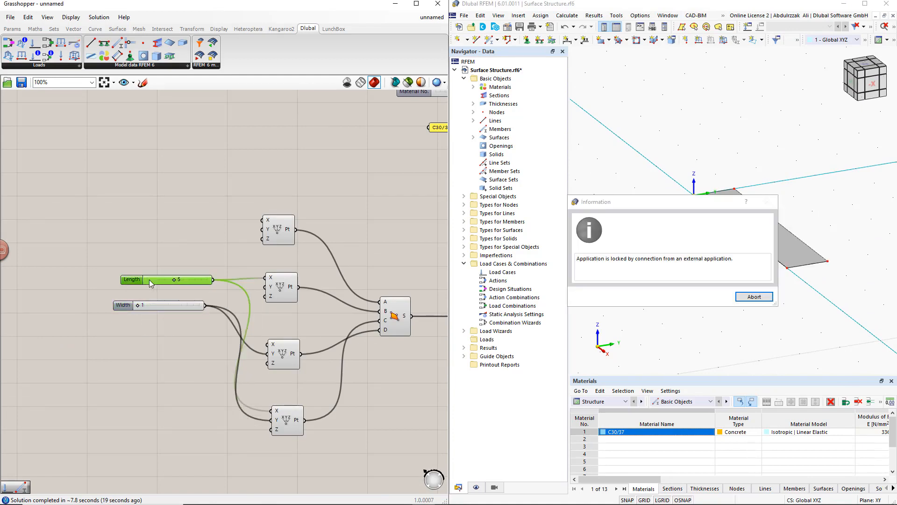
click(751, 301)
click(720, 299)
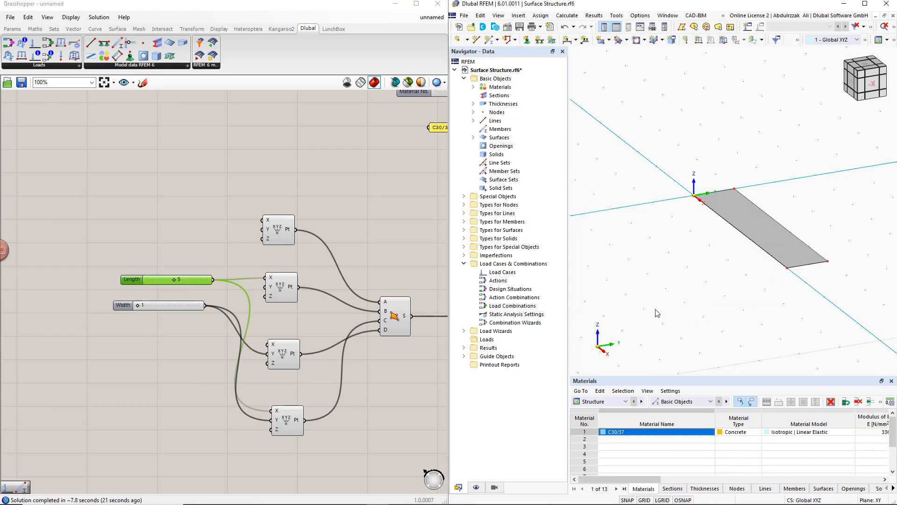
Step: Set the Width slider to 5 and confirm aborting the external connection in RFEM
double_click(143, 307)
text(5)
key(Return)
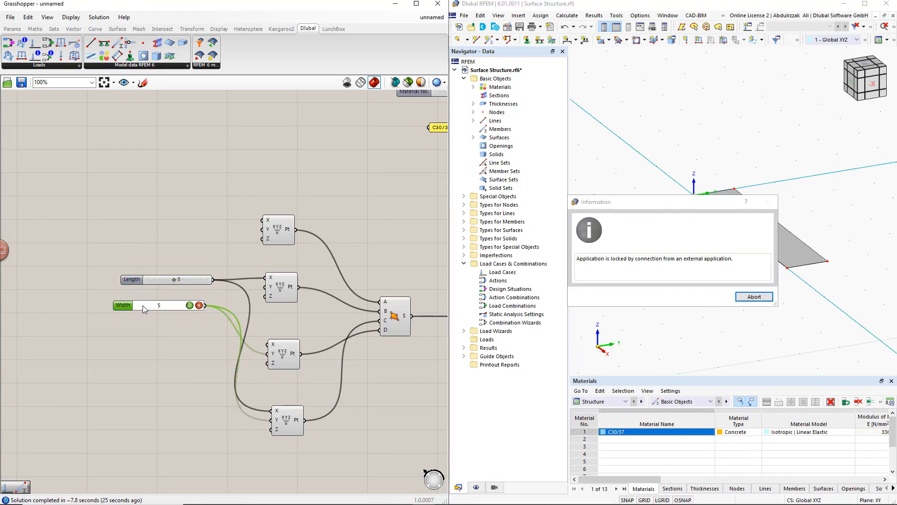
click(754, 297)
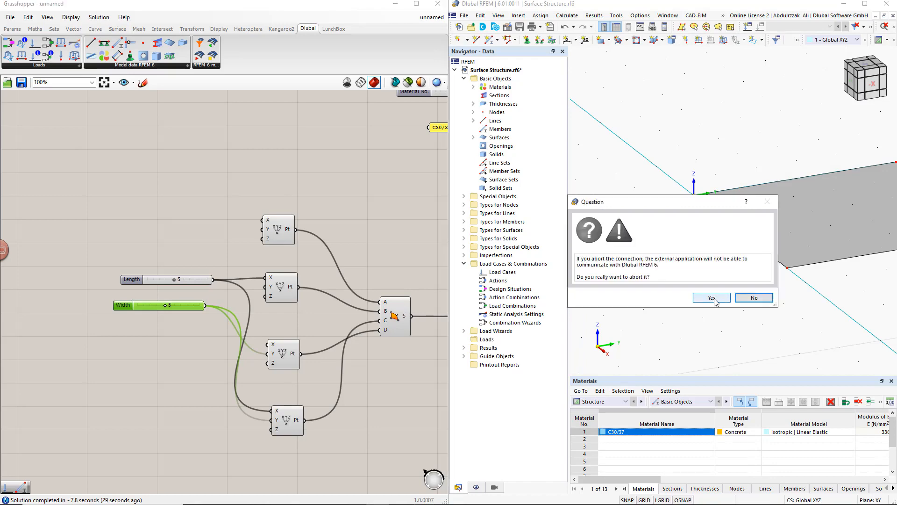
click(715, 300)
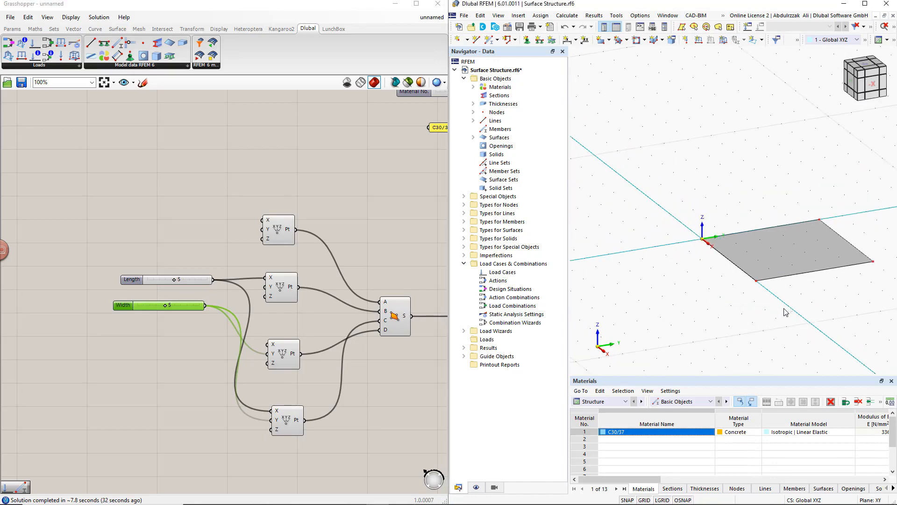
ctrl+middle_drag(786, 311, 665, 307)
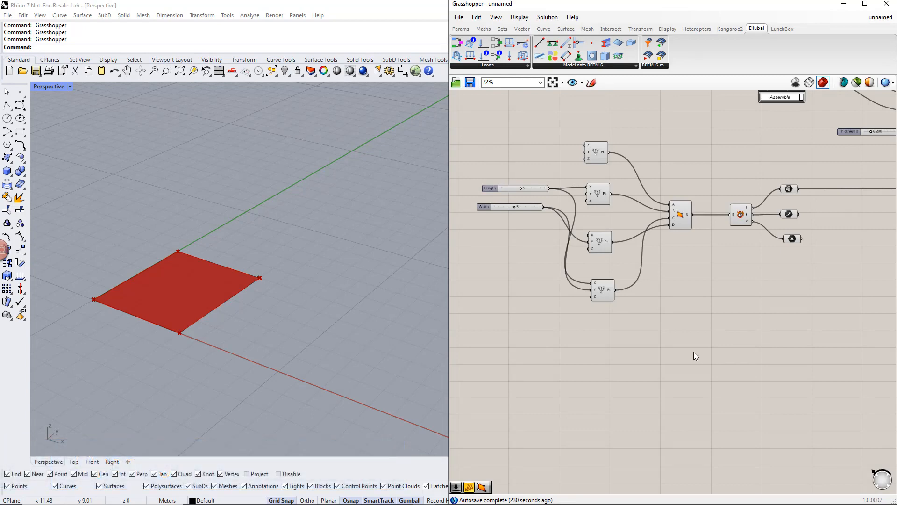
Step: Duplicate the four Construct Point components below the originals and stack the copies closely in a column
drag(645, 333, 626, 285)
scroll(624, 282, up, 2)
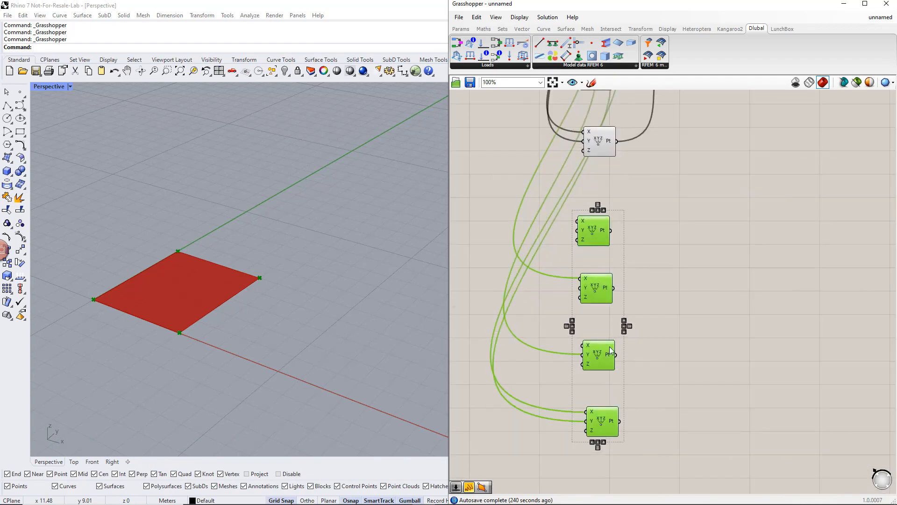
drag(604, 358, 638, 410)
click(621, 355)
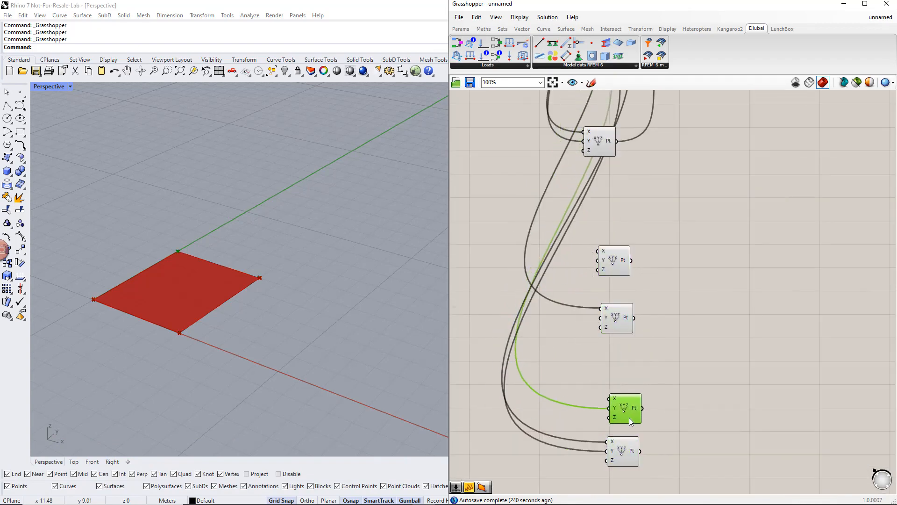
drag(622, 330, 631, 389)
drag(614, 266, 627, 336)
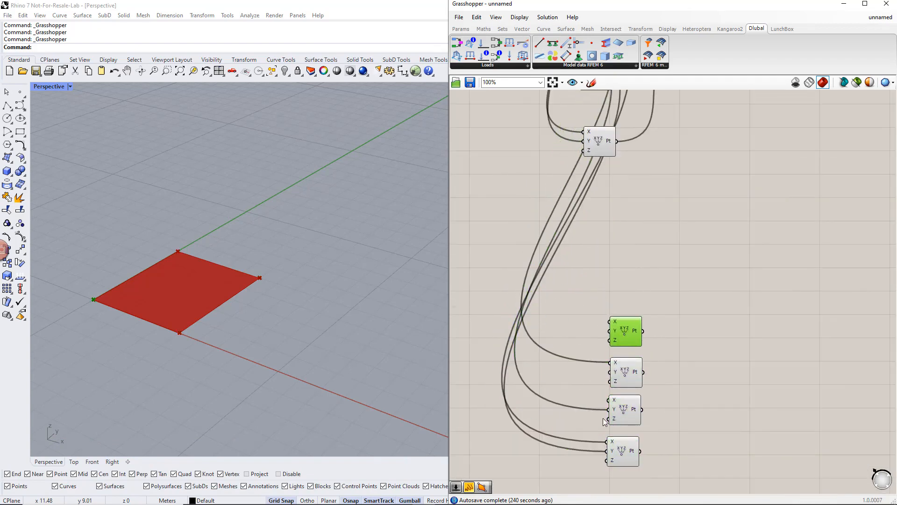
Step: Disconnect the Length and Width sliders from every input of the four duplicated Construct Point components
right_click(615, 326)
mouse_move(678, 354)
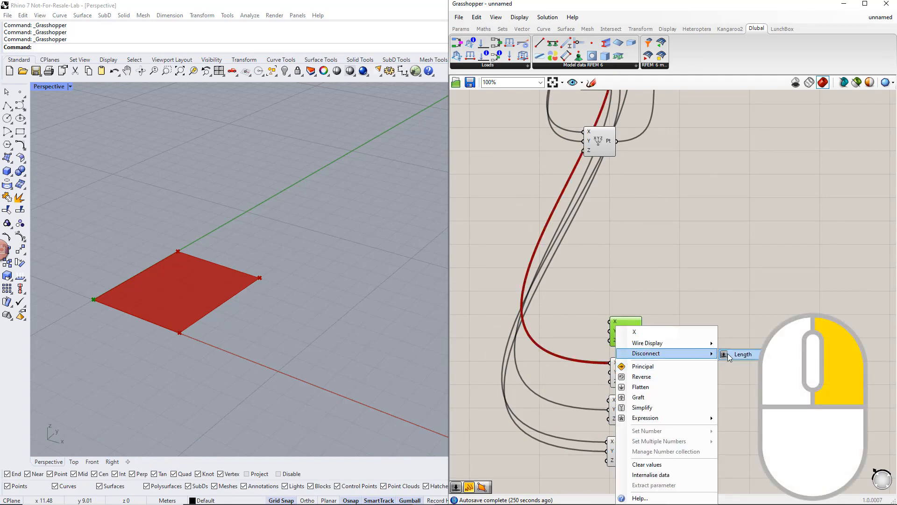
click(743, 354)
right_click(611, 331)
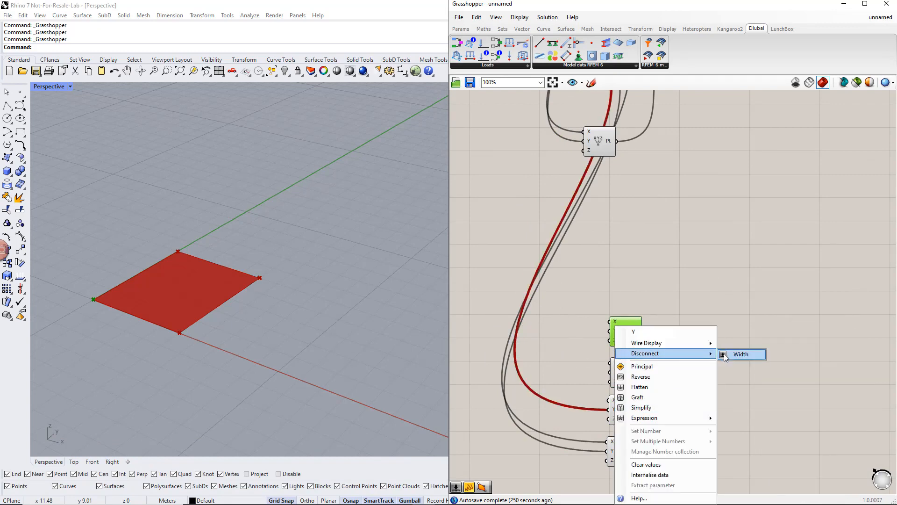
click(734, 353)
right_click(612, 442)
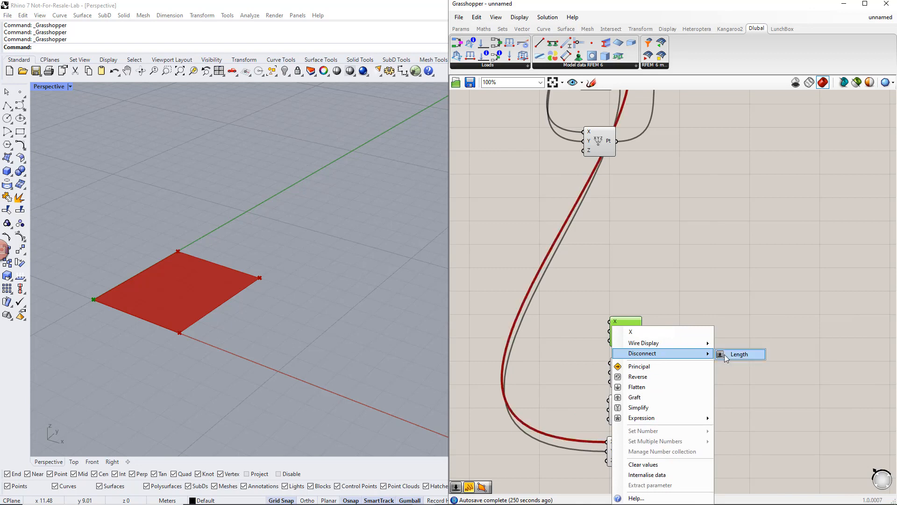
click(737, 352)
right_click(612, 330)
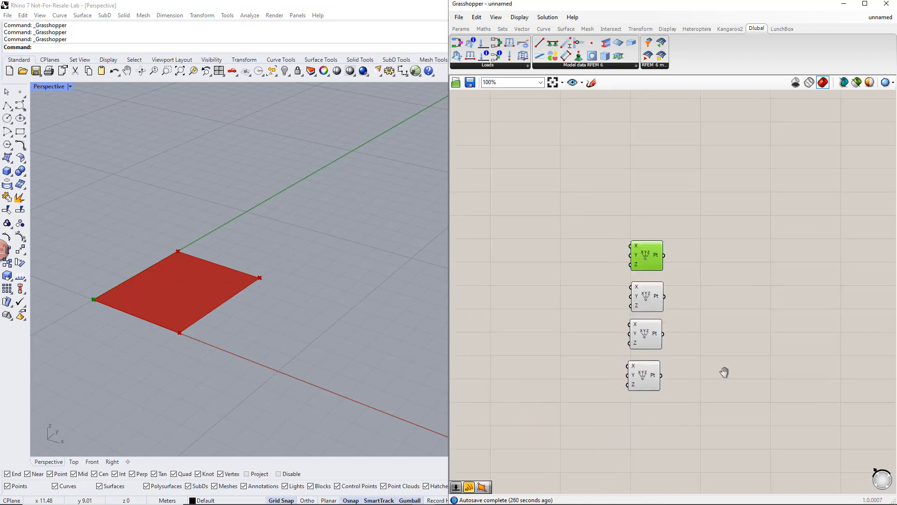
click(603, 325)
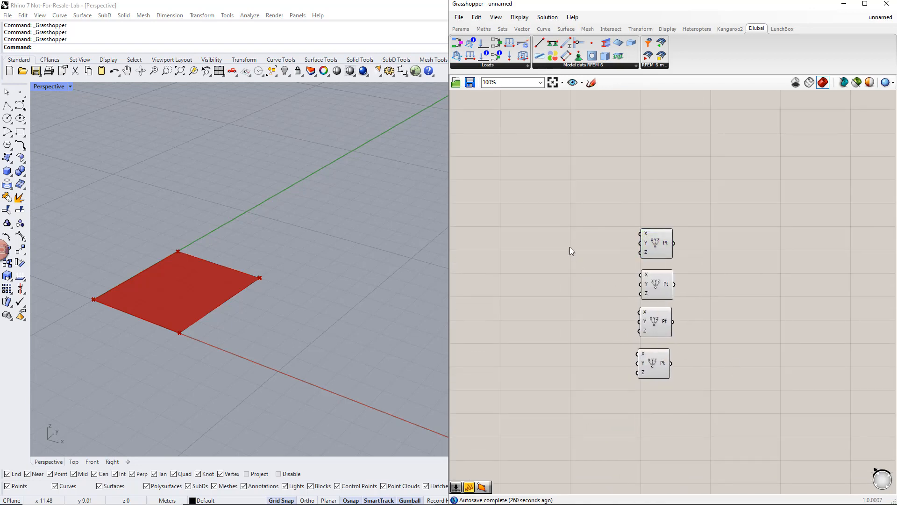
Step: Add a number slider ranging from 1 to 8 and connect it to the X and Y inputs of the first copied point
double_click(554, 240)
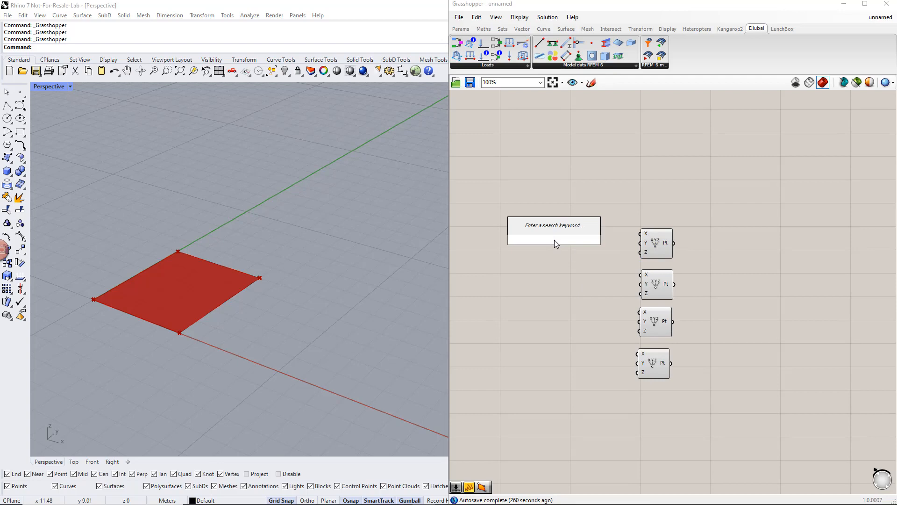
text(1<8)
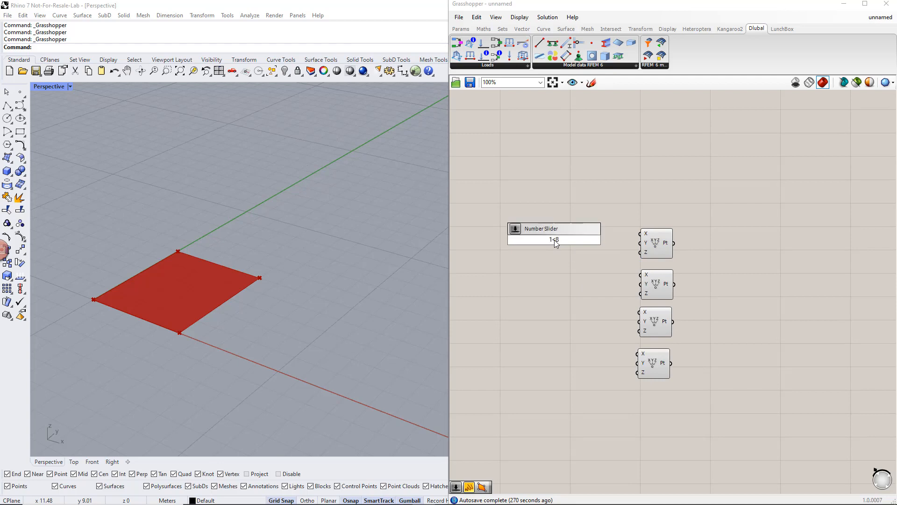
key(Return)
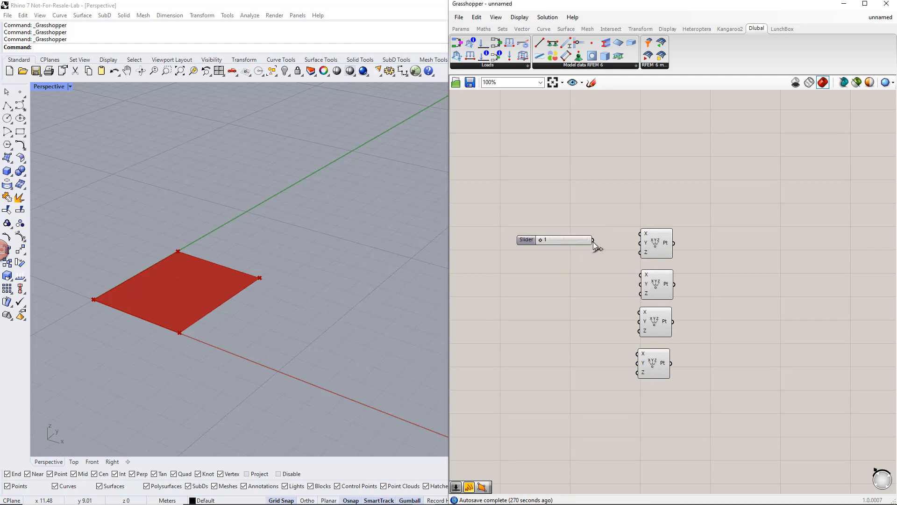
drag(609, 240, 640, 242)
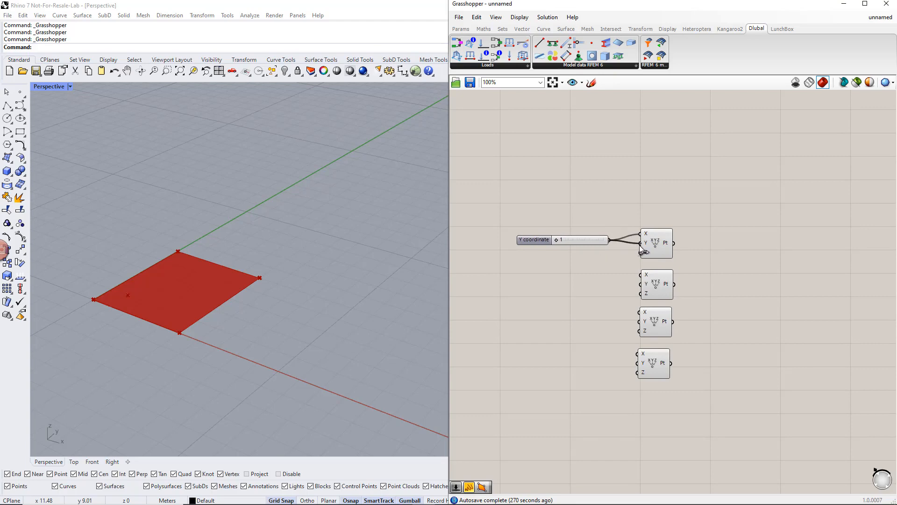
Step: Add a number slider from 2 to 9, feed it into the second copied point's X, and connect the first slider to its Y
click(656, 286)
click(537, 313)
double_click(536, 319)
text(2<9)
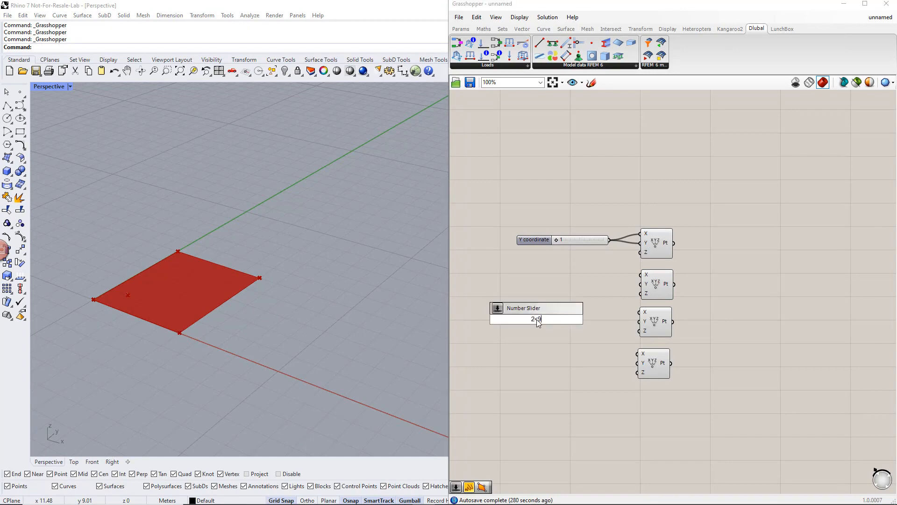
key(Return)
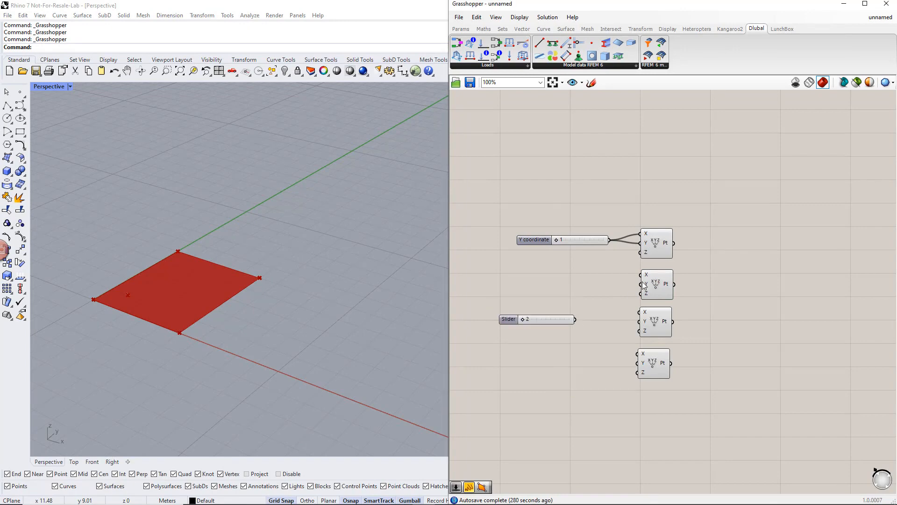
drag(640, 275, 576, 319)
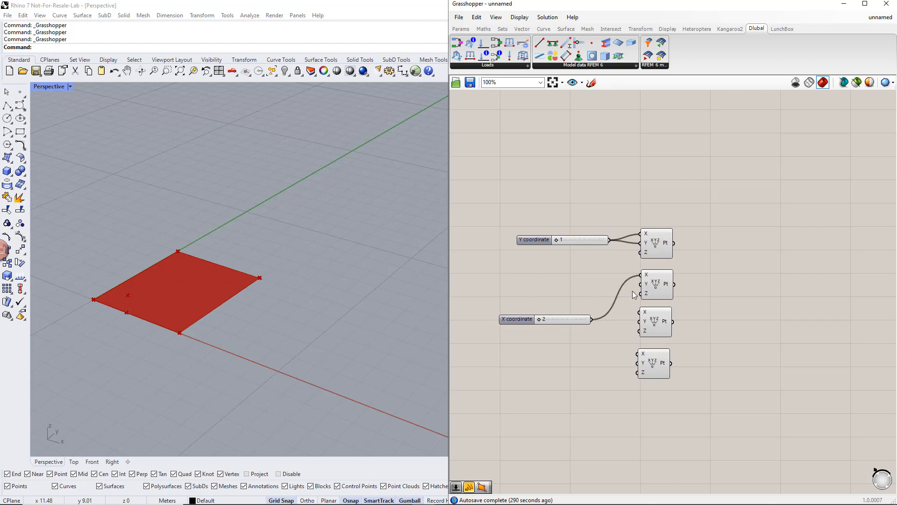
drag(640, 284, 610, 240)
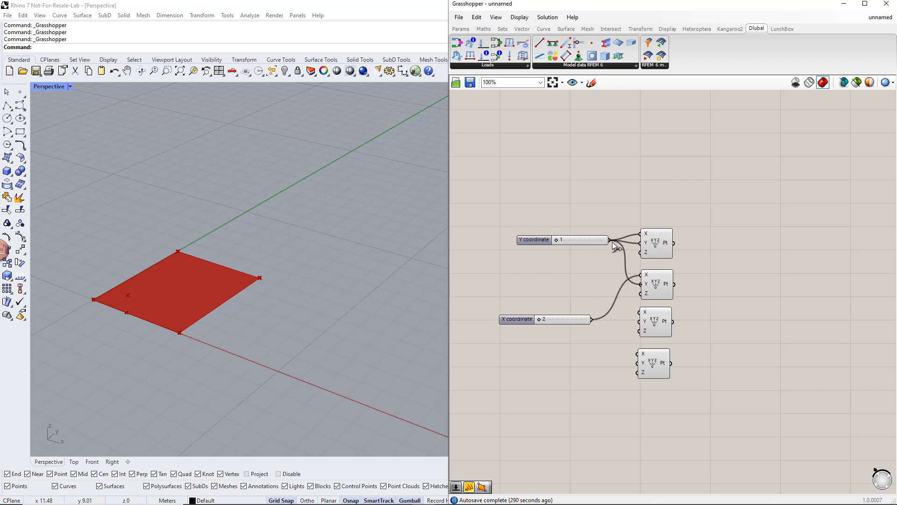
Step: Connect the first and second coordinate sliders to the third point's X and Y, and the second slider to both fourth-point inputs
click(648, 328)
drag(640, 312, 610, 240)
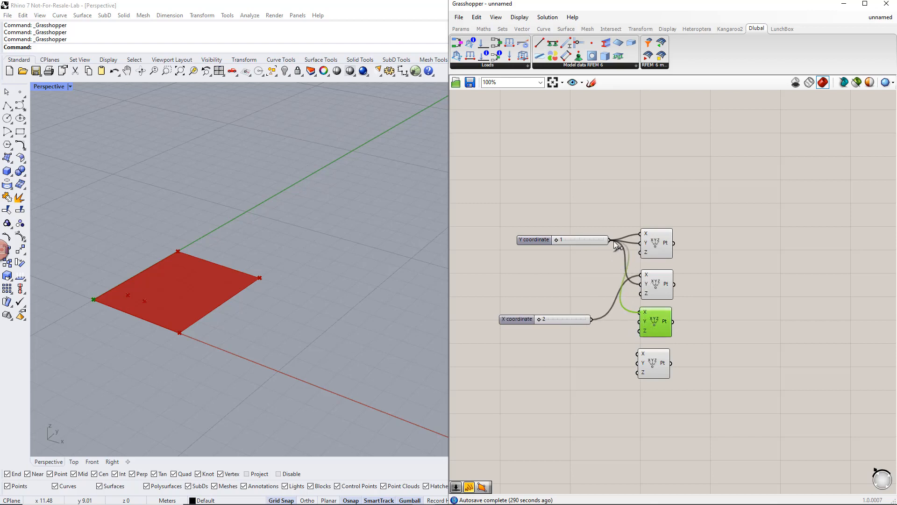
drag(639, 321, 593, 319)
click(655, 373)
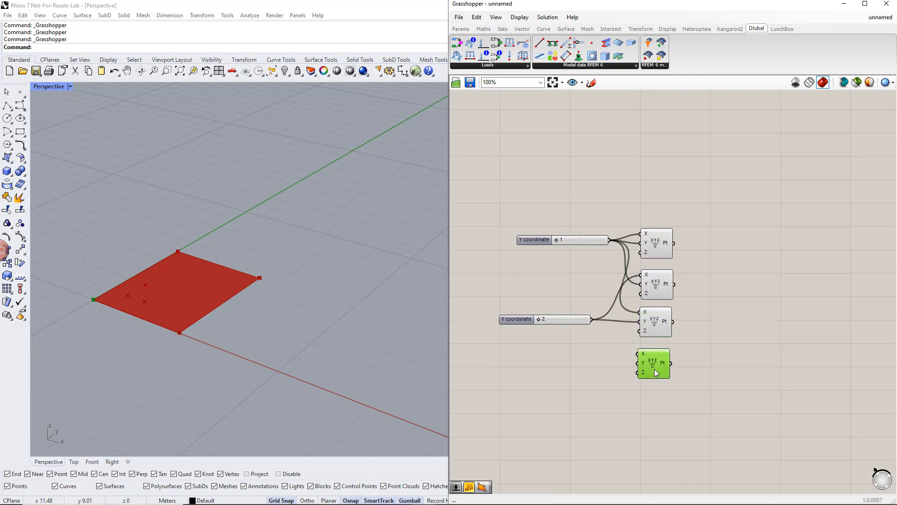
drag(637, 353, 593, 320)
Step: Space the four copied points away from their sliders and move the whole group closer beneath the original points
scroll(600, 359, down, 1)
drag(685, 388, 704, 255)
click(643, 226)
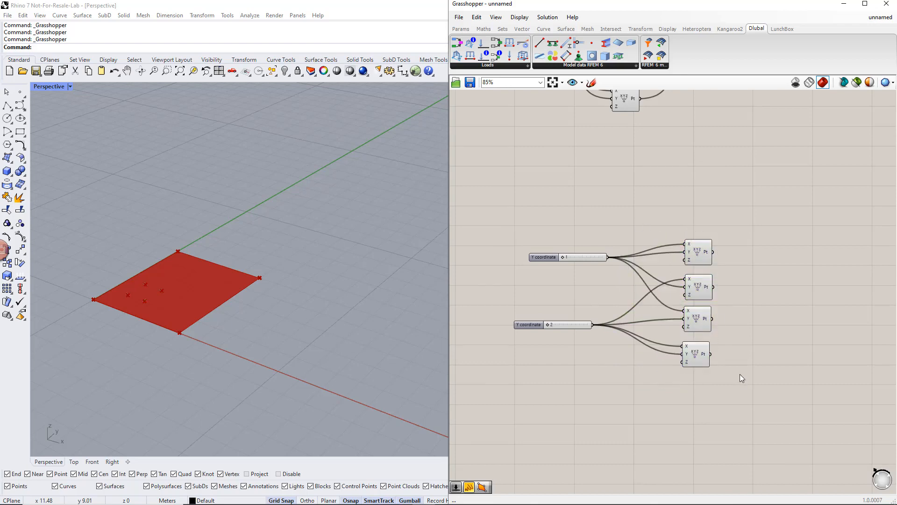
scroll(740, 374, down, 1)
right_drag(678, 213, 679, 268)
scroll(679, 269, down, 1)
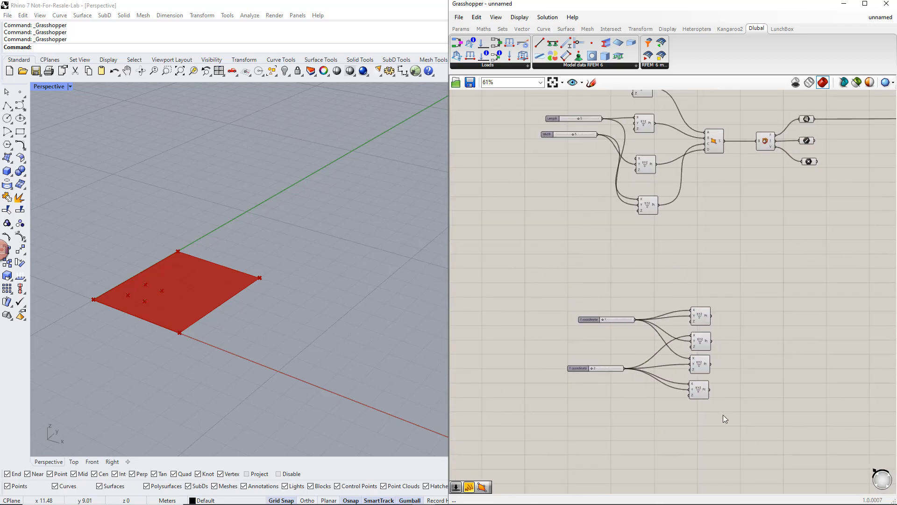
drag(724, 418, 551, 293)
drag(695, 320, 679, 266)
right_drag(699, 247, 712, 309)
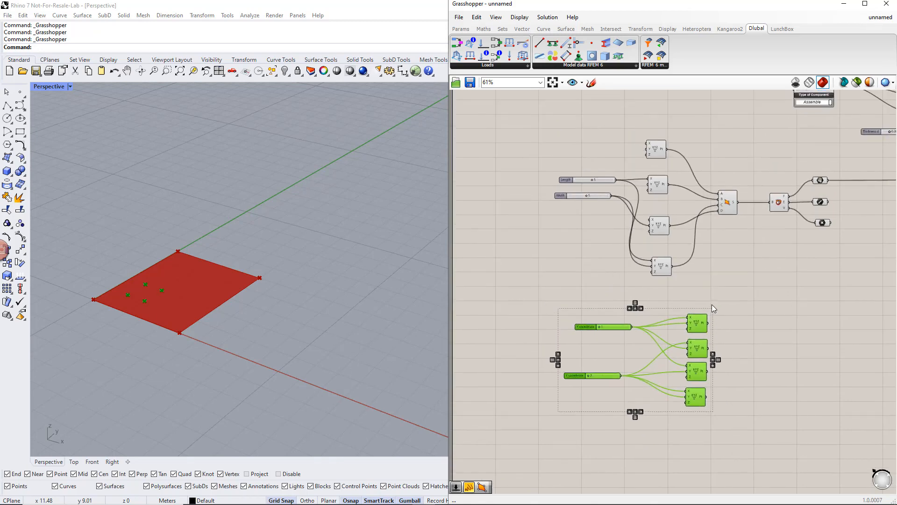
click(713, 307)
Step: Set the Length and Width sliders to 10 and the second coordinate slider to 6, and highlight the four inner points
scroll(592, 194, up, 2)
drag(592, 175, 629, 191)
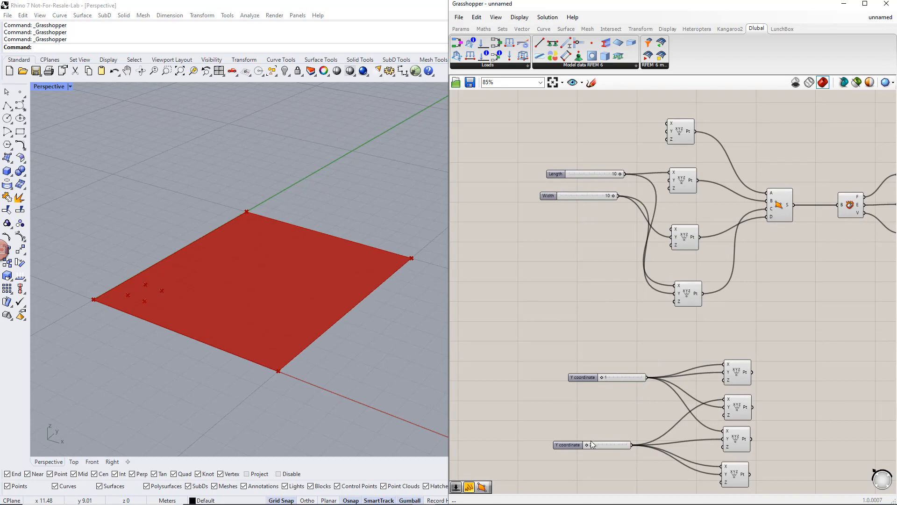
drag(599, 445, 612, 443)
drag(727, 357, 767, 491)
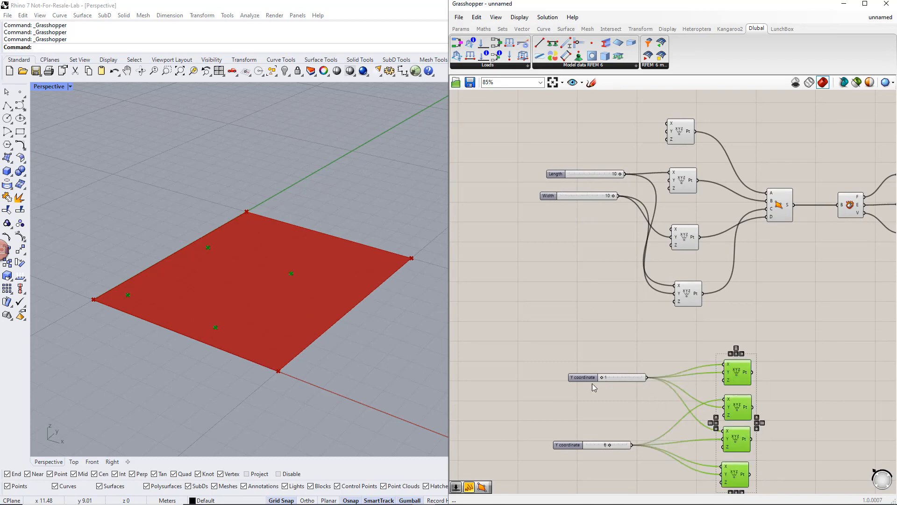
Step: Set the second coordinate slider to 4 and the first coordinate slider to 2
mouse_move(610, 445)
mouse_down()
mouse_move(629, 447)
mouse_move(604, 448)
mouse_up()
click(608, 377)
scroll(608, 374, up, 2)
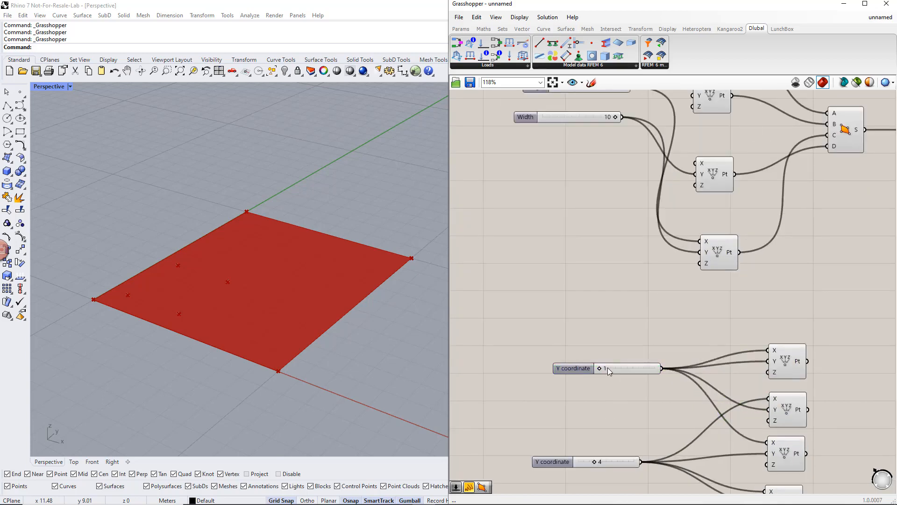
double_click(607, 369)
text(2)
key(Return)
scroll(608, 351, down, 1)
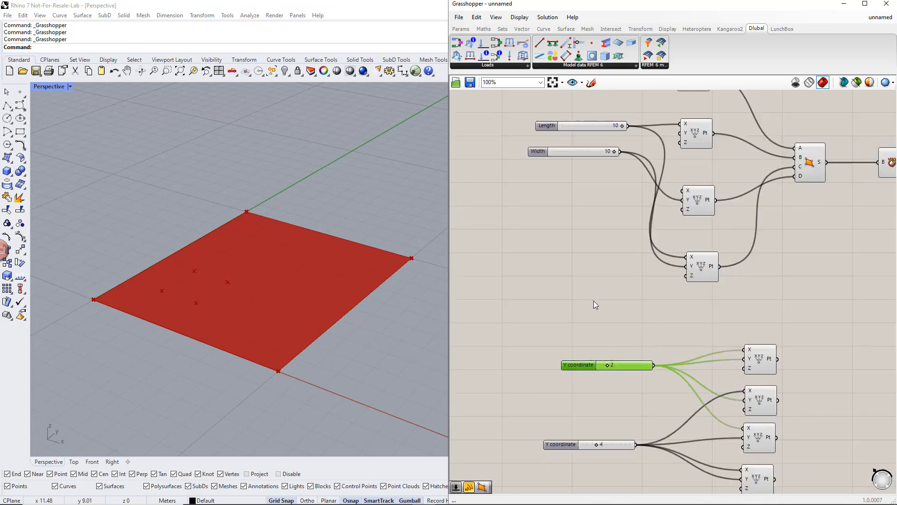
Step: Set both the Length and Width sliders of the outer surface to 6
right_drag(591, 270, 610, 320)
double_click(639, 179)
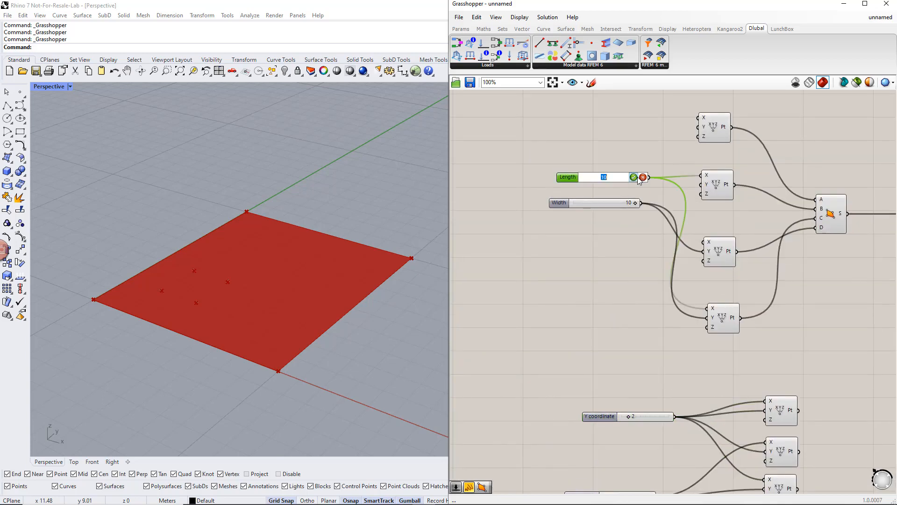
key(Return)
double_click(635, 204)
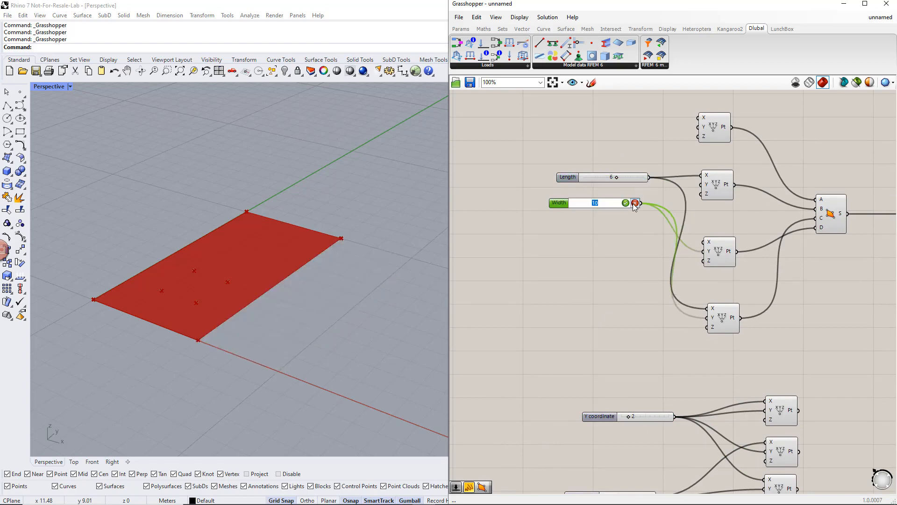
key(Return)
Step: Duplicate the four-point surface component and place the copy beside the four copied points
scroll(607, 245, down, 2)
right_drag(802, 421, 715, 350)
drag(701, 406, 610, 278)
click(610, 277)
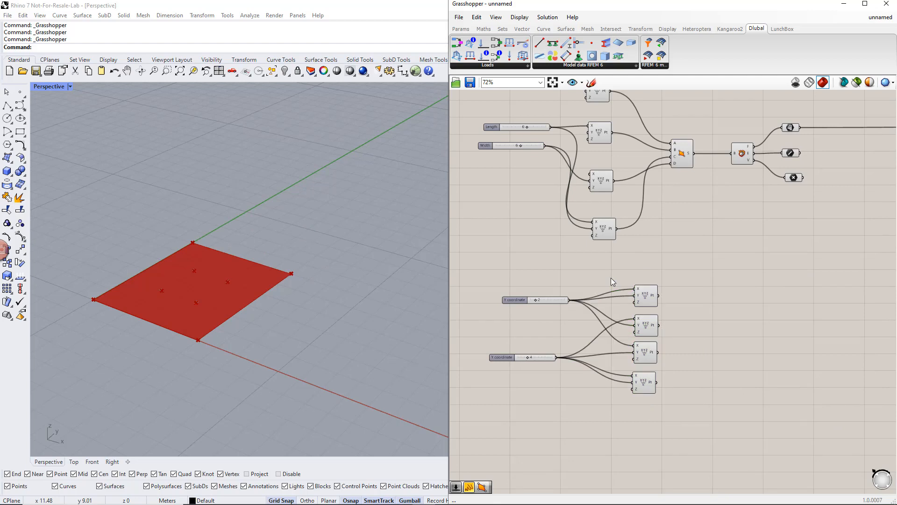
alt+drag(682, 154, 729, 325)
Step: Wire the copied points into the duplicated surface: first to A, second to B, third to D and fourth to C
click(649, 301)
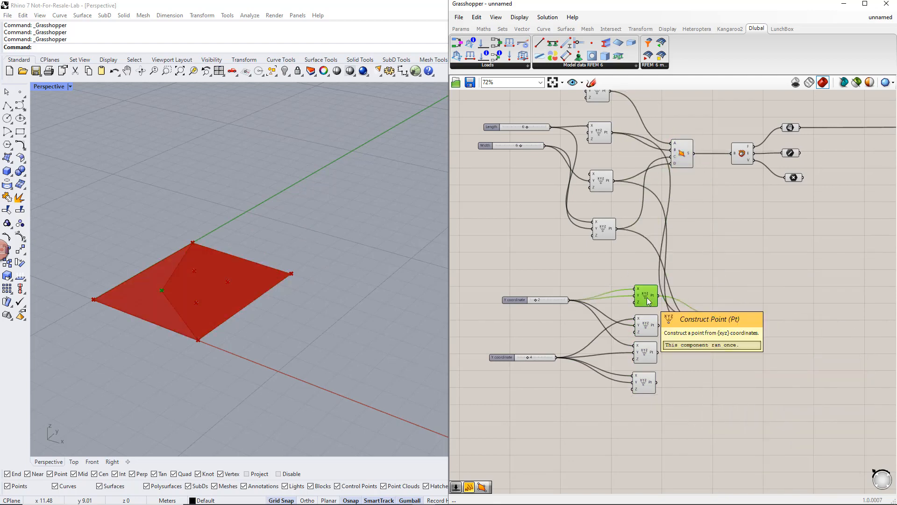
click(653, 329)
drag(659, 325, 718, 322)
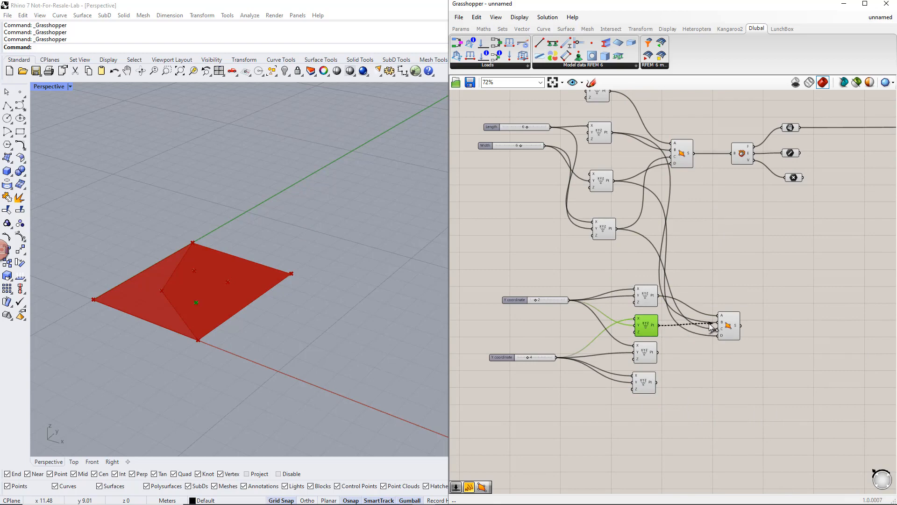
click(649, 356)
click(647, 392)
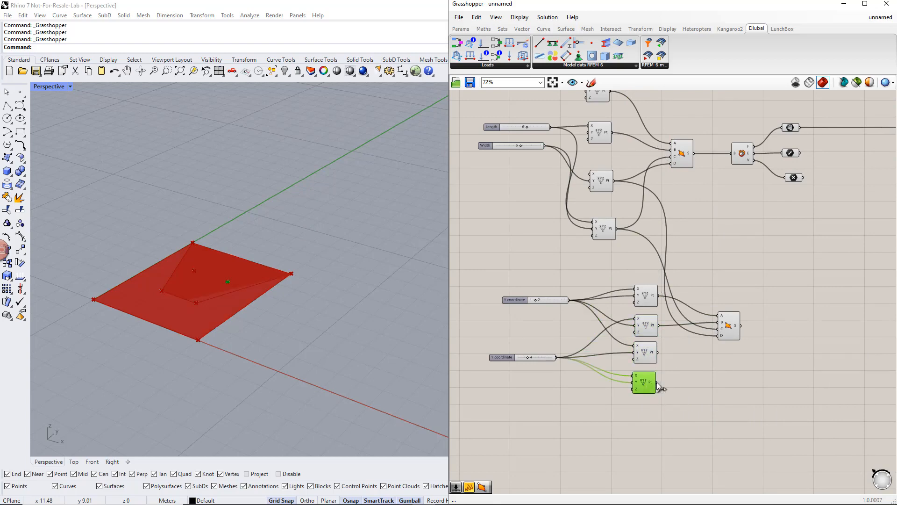
drag(657, 382, 726, 298)
click(725, 296)
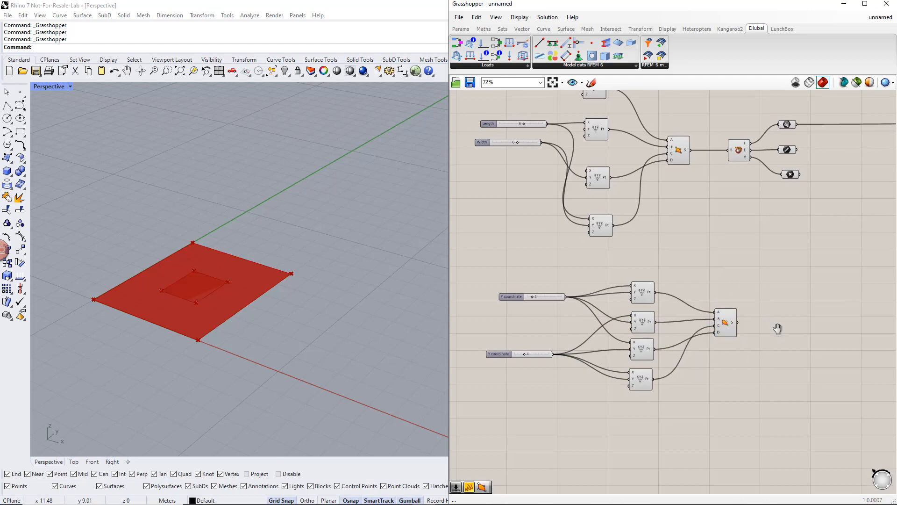
Step: Place a Dlubal Opening component beside the duplicated surface and connect the surface to its GH Surface input
right_drag(777, 326, 737, 319)
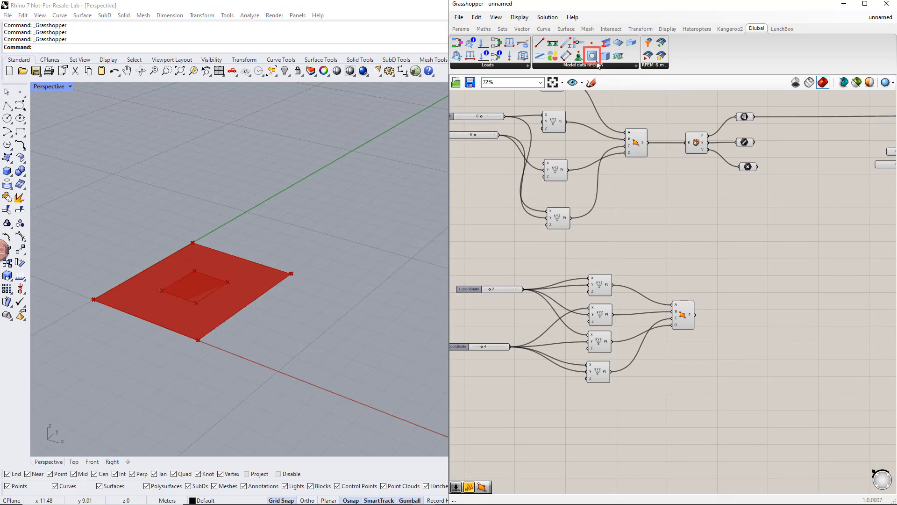
drag(597, 64, 805, 313)
scroll(761, 341, down, 3)
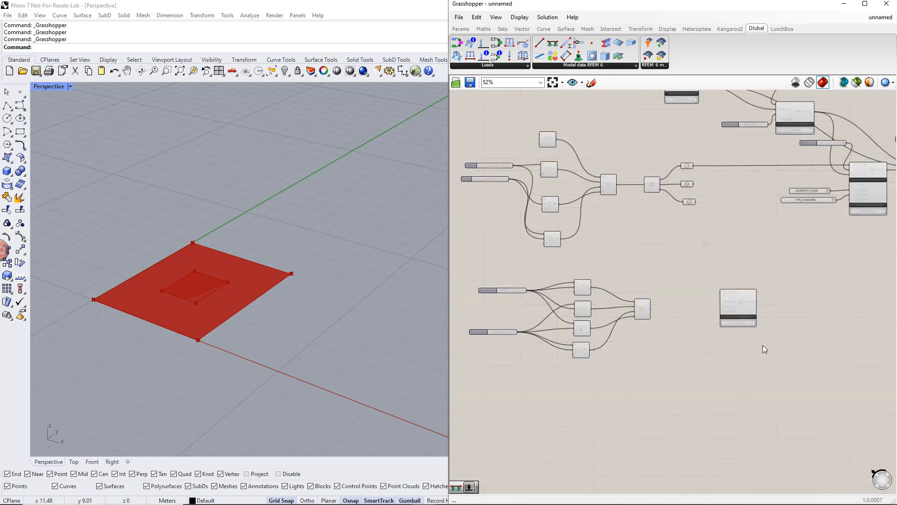
scroll(762, 344, up, 2)
scroll(652, 320, up, 1)
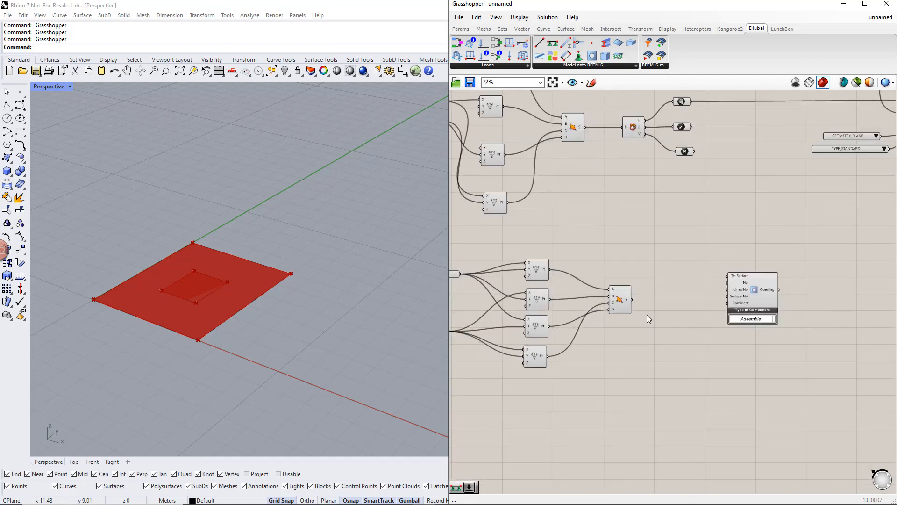
drag(633, 300, 816, 307)
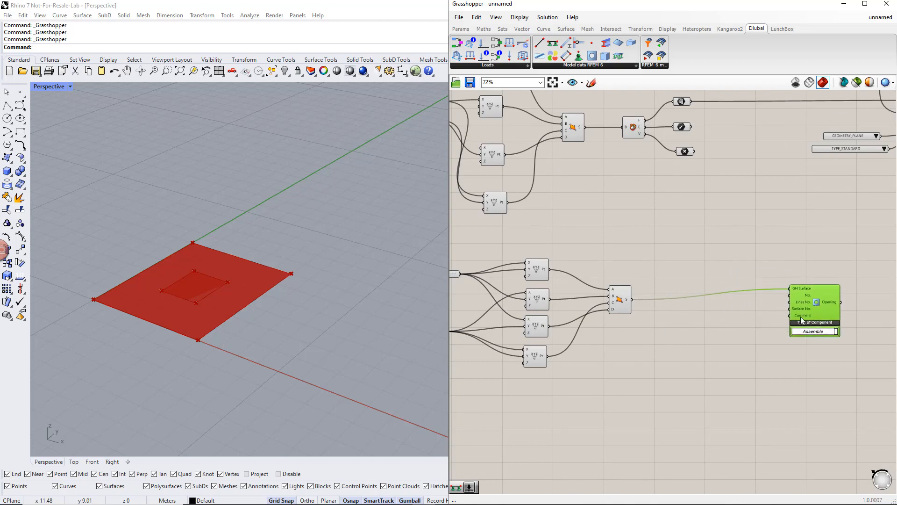
right_drag(793, 341, 731, 359)
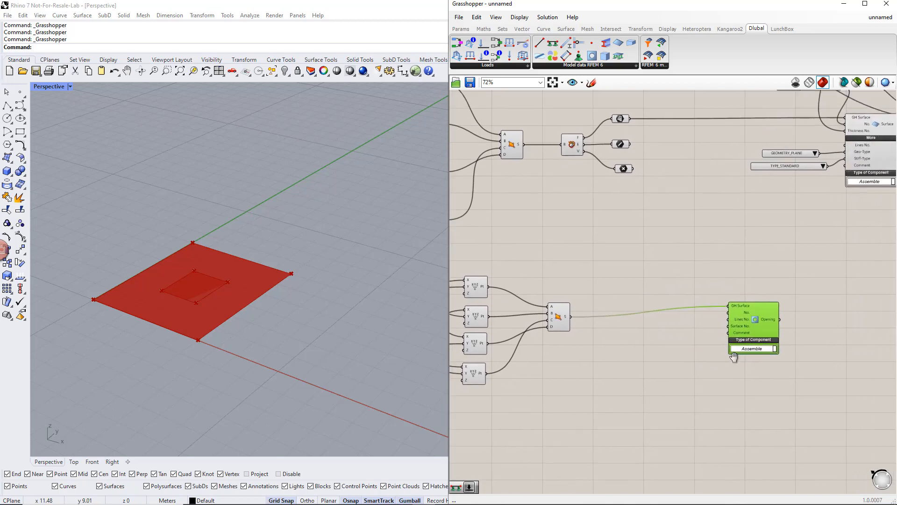
right_drag(808, 350, 775, 353)
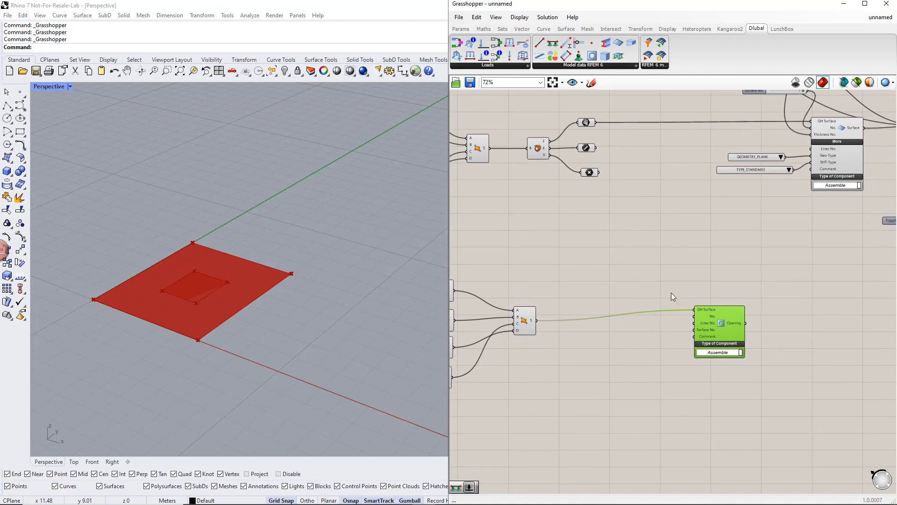
Step: Feed the Opening component's No. from a new Opening No. slider set to 1, and its Surface No. from the Surface output
click(641, 287)
double_click(640, 285)
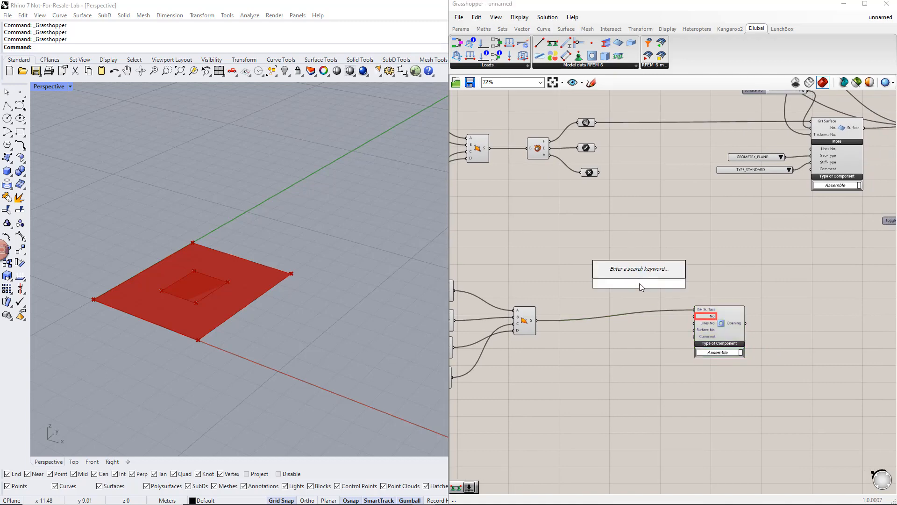
text(number slider)
key(Return)
drag(669, 284, 694, 317)
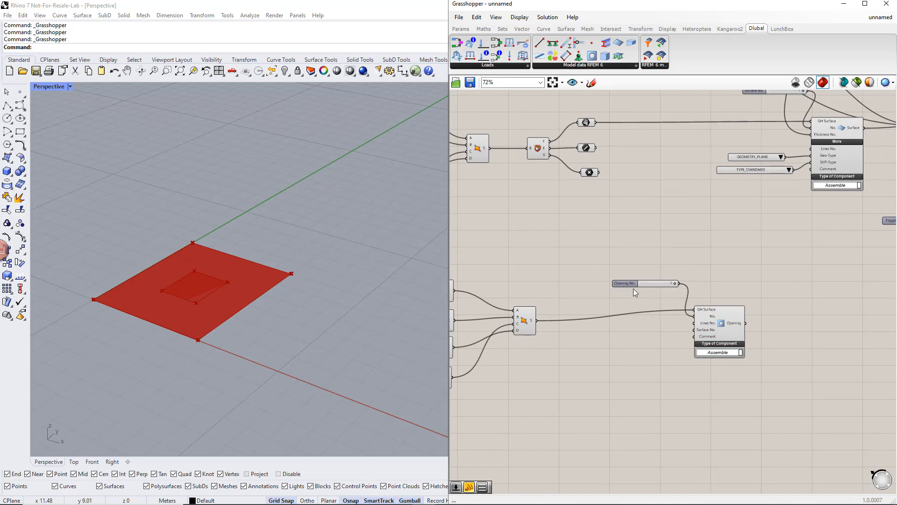
right_drag(660, 324, 632, 333)
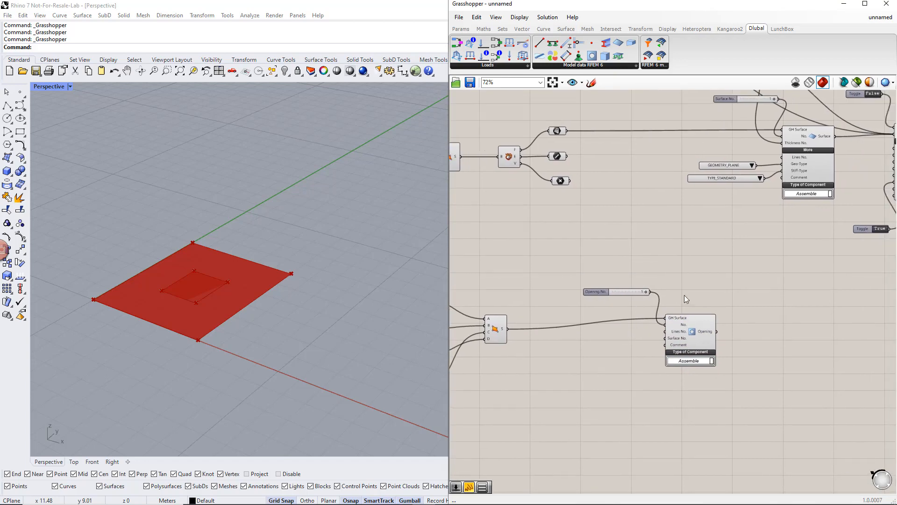
drag(835, 136, 663, 340)
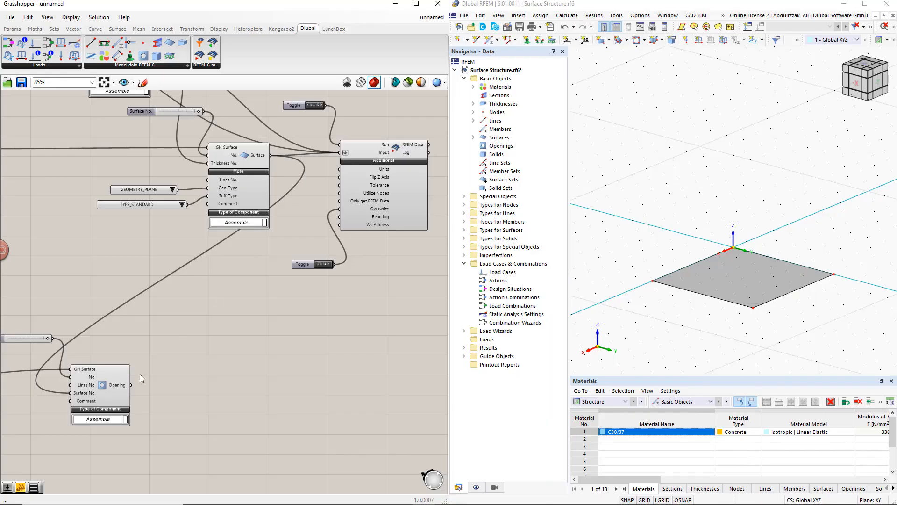
Step: Add the Opening output to the export component's Input, export with Run set to True, and abort the external connection lock in RFEM
shift+drag(130, 385, 340, 157)
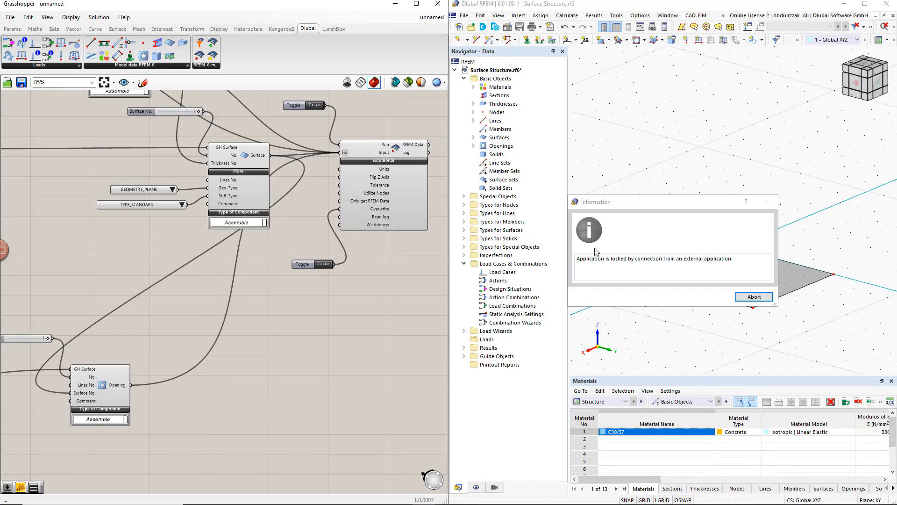
click(749, 296)
click(750, 296)
click(709, 298)
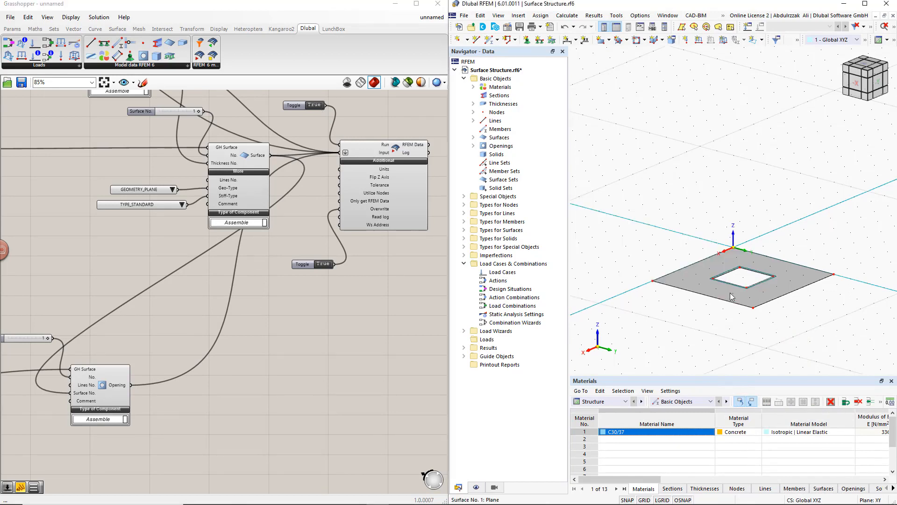
Step: Inspect the exported opening's boundary lines, area and centre in RFEM without changing anything
double_click(738, 270)
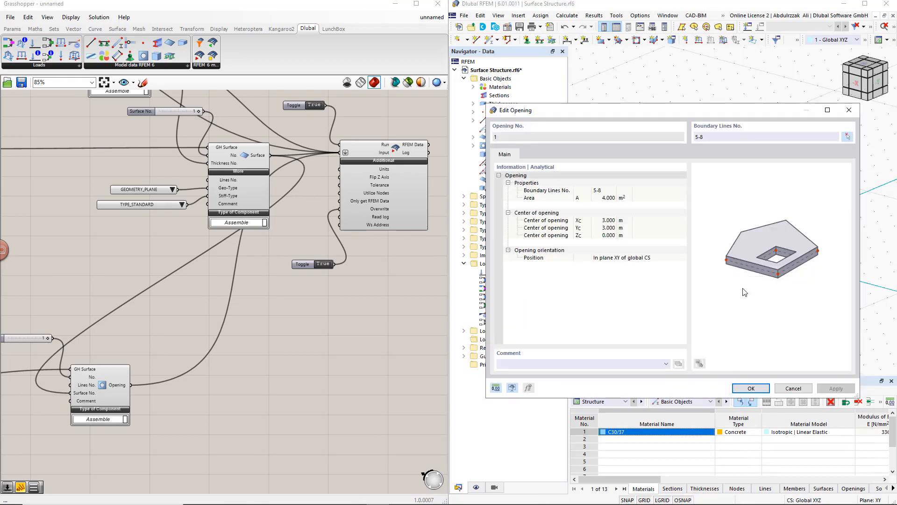
click(793, 388)
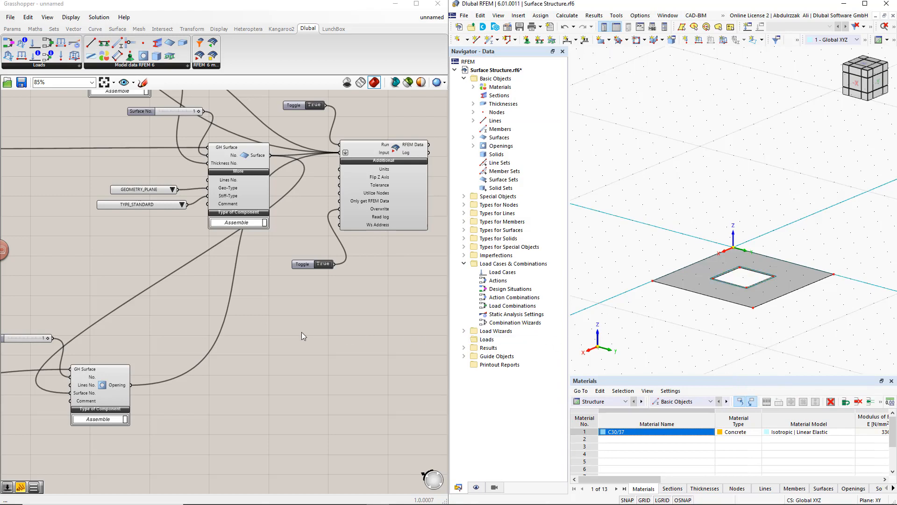
Step: Place a Dlubal Line Support component beside the outer surface's Line parameter and connect that parameter to its GH Line input
right_drag(268, 335, 329, 354)
scroll(328, 354, down, 2)
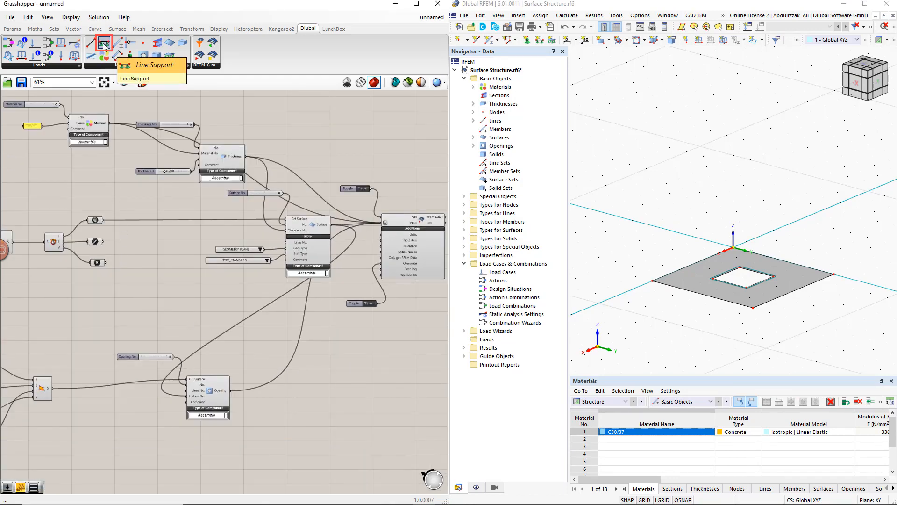
drag(104, 45, 162, 293)
right_drag(105, 314, 129, 322)
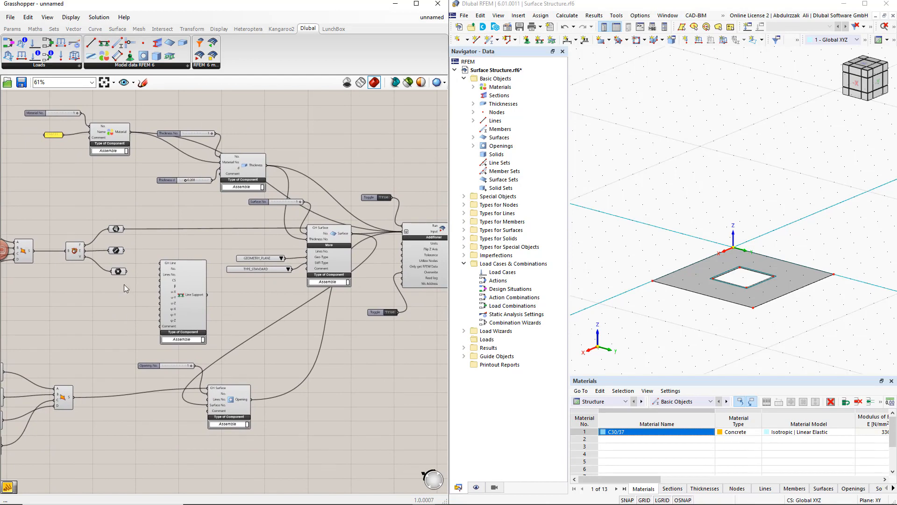
click(119, 251)
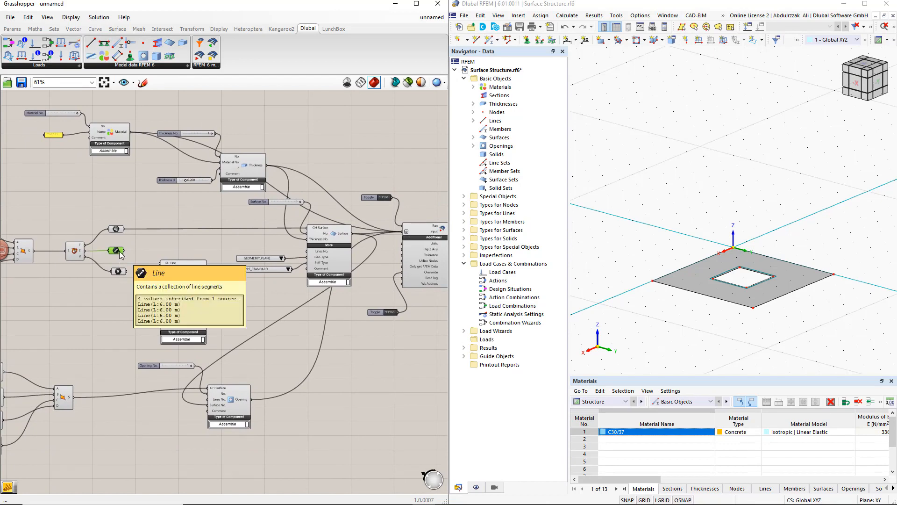
drag(125, 251, 159, 269)
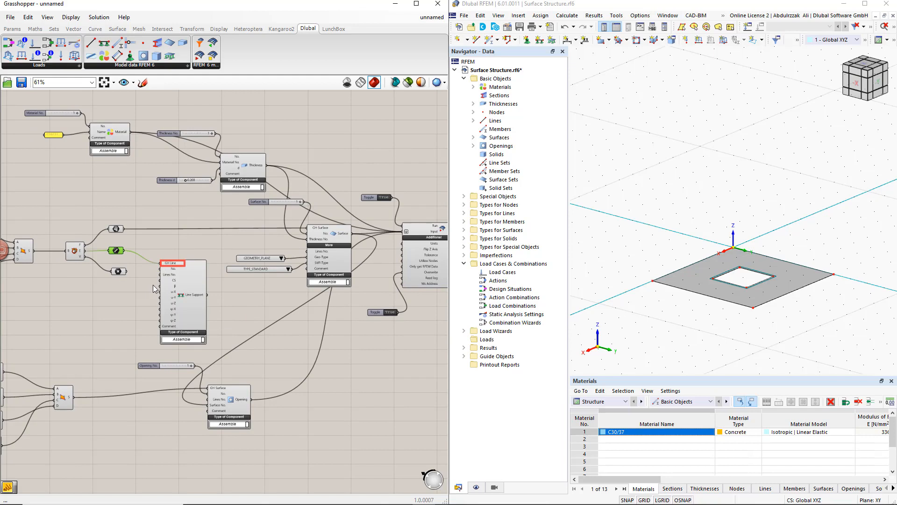
Step: Add a panel containing inf and connect it to the Line Support's u-X, u-Y, u-Z and φ-Z inputs
double_click(126, 304)
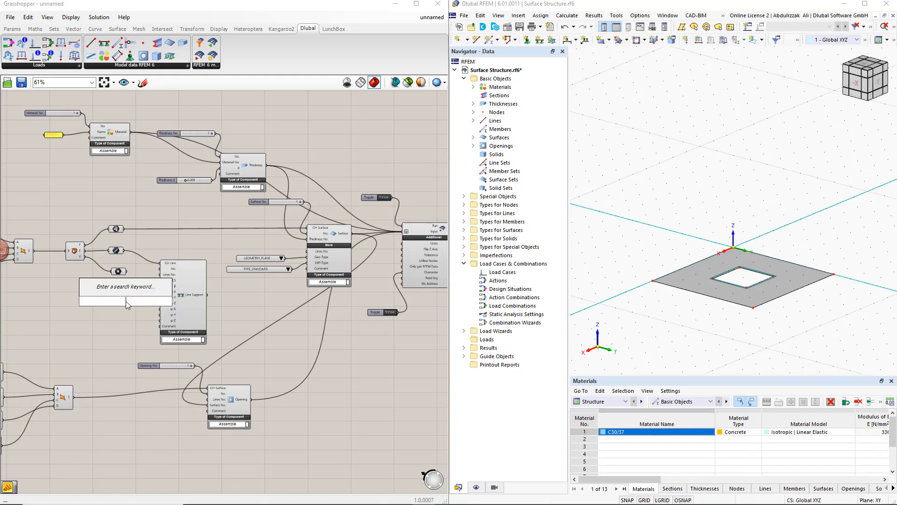
text(//)
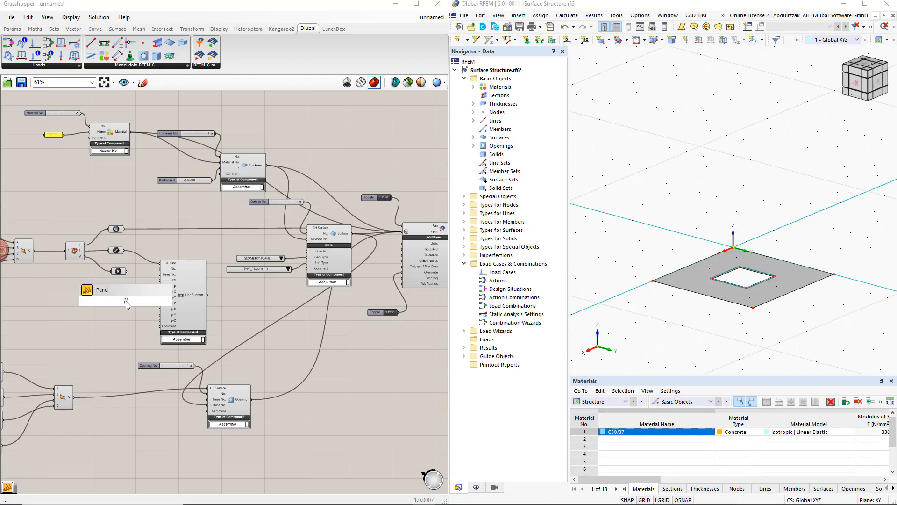
text(inf)
key(Return)
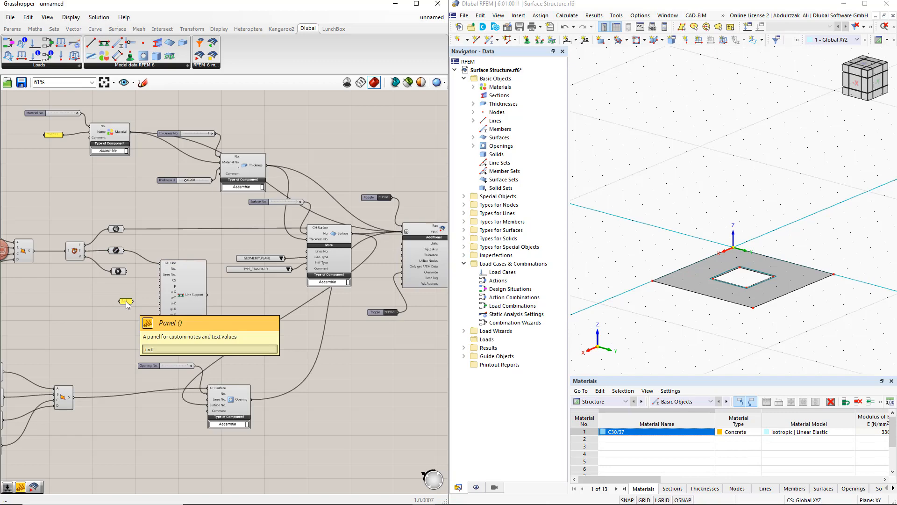
scroll(147, 316, up, 3)
right_drag(147, 317, 68, 325)
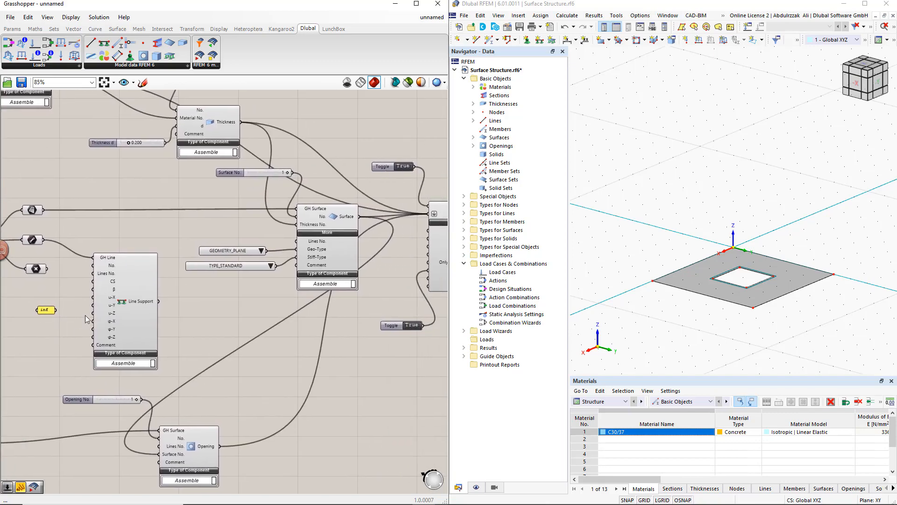
drag(55, 310, 90, 345)
Step: Add the Line Support output to the export component's Input and abort the external connection lock in RFEM
scroll(124, 345, down, 1)
right_drag(330, 400, 313, 397)
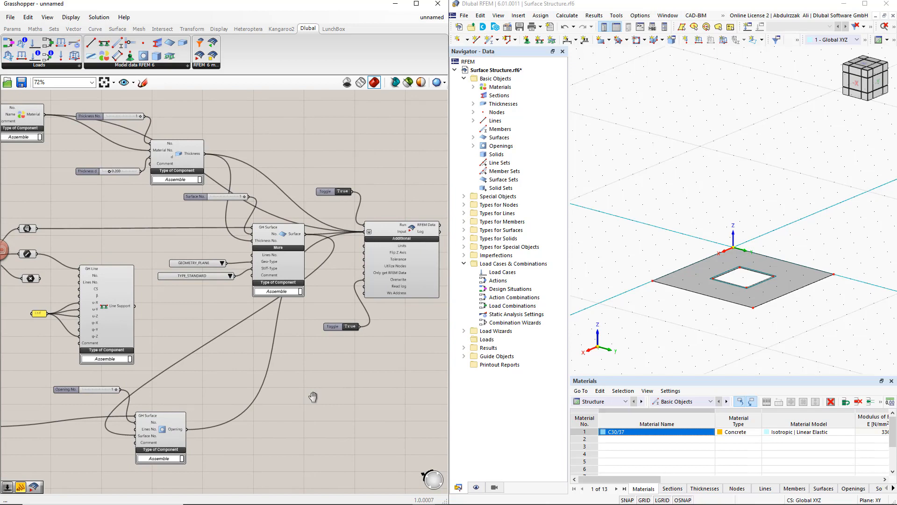
shift+drag(136, 307, 364, 233)
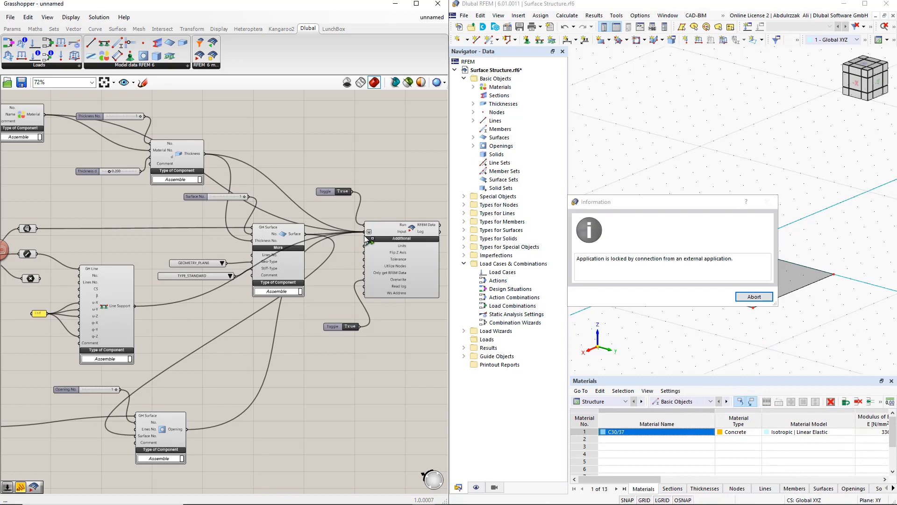
click(752, 298)
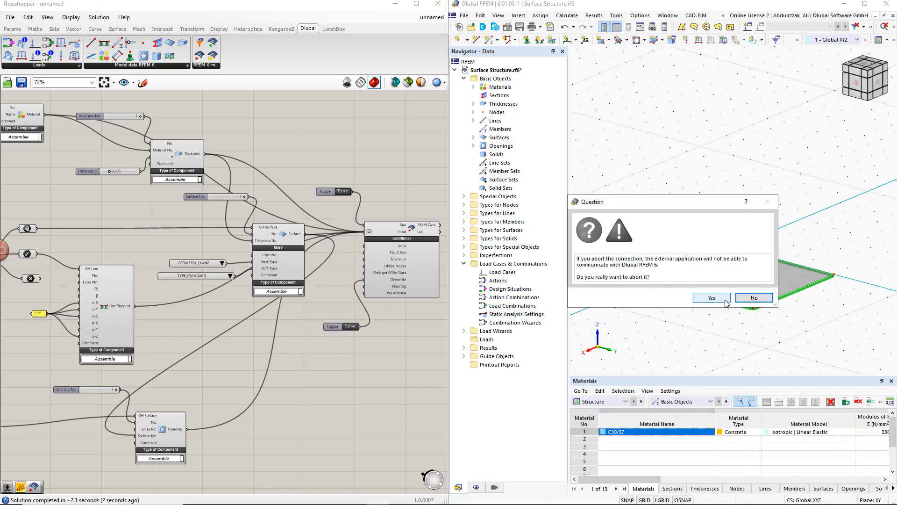
click(712, 298)
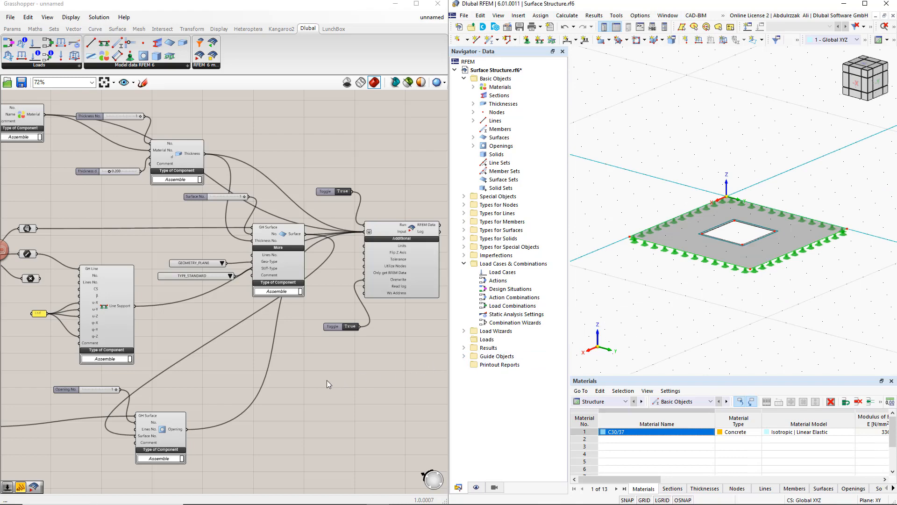
Step: Place a Dlubal Static Analysis Settings component below the opening's point components
scroll(327, 380, down, 3)
right_drag(162, 430, 238, 359)
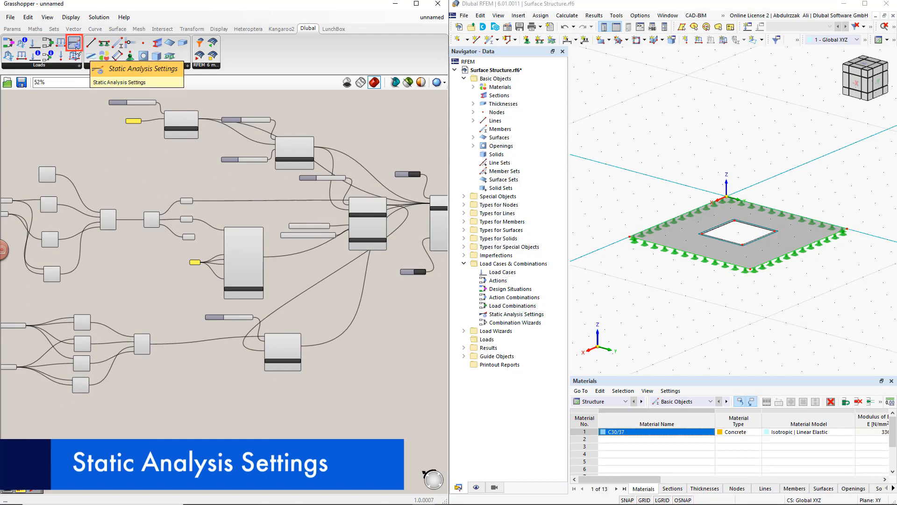
drag(76, 49, 108, 425)
click(52, 430)
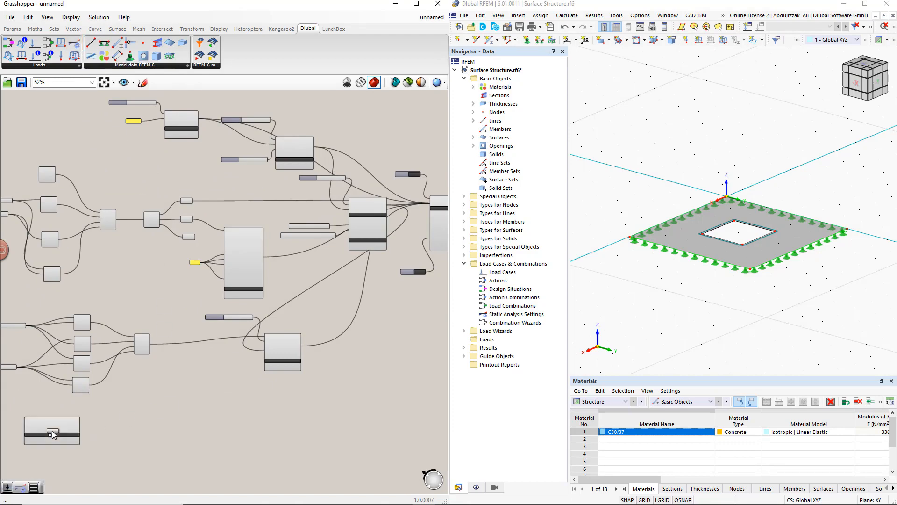
Step: Add a slider named Static Analysis Setting No. with value 1 and connect it to the Static Analysis Settings' No. input
right_drag(117, 440, 264, 292)
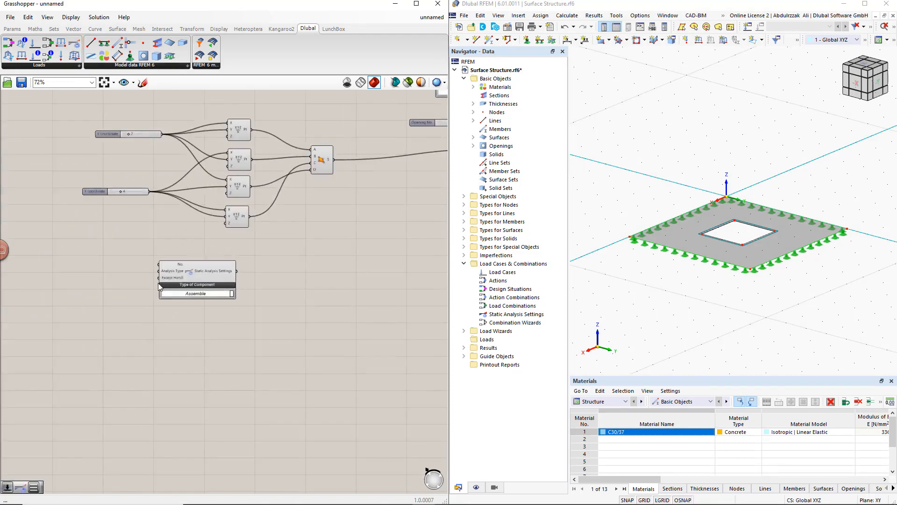
scroll(183, 284, up, 4)
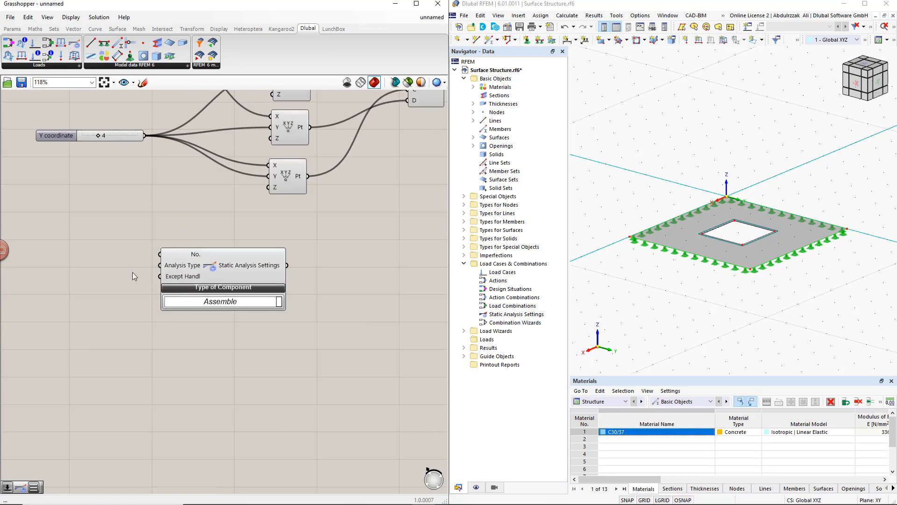
double_click(75, 249)
text(1)
key(Return)
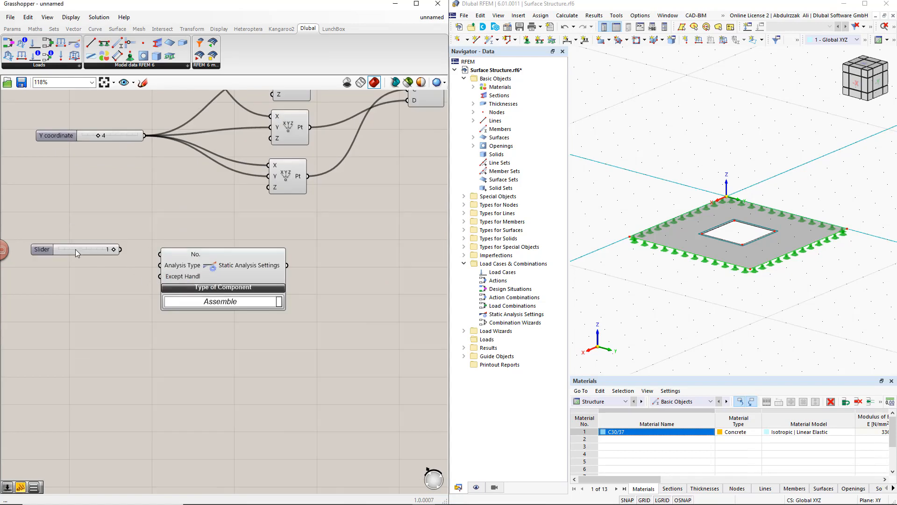
drag(120, 249, 256, 267)
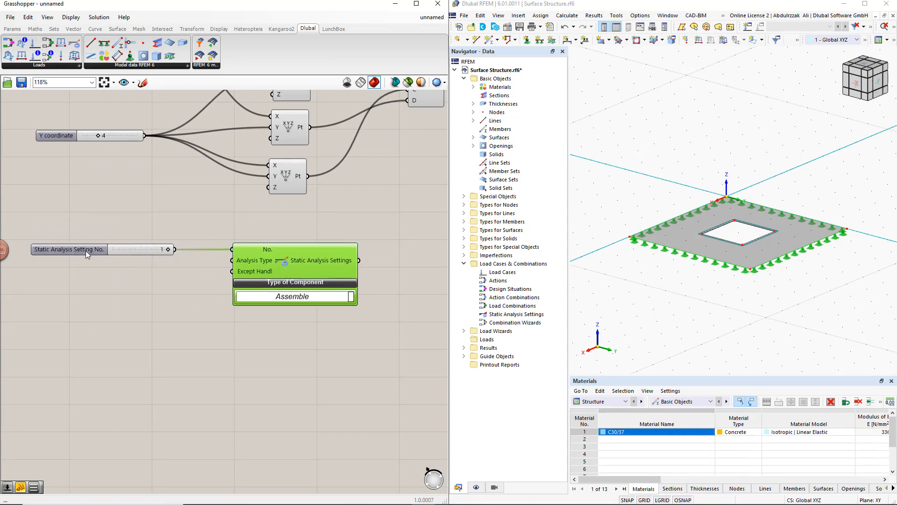
drag(85, 251, 111, 251)
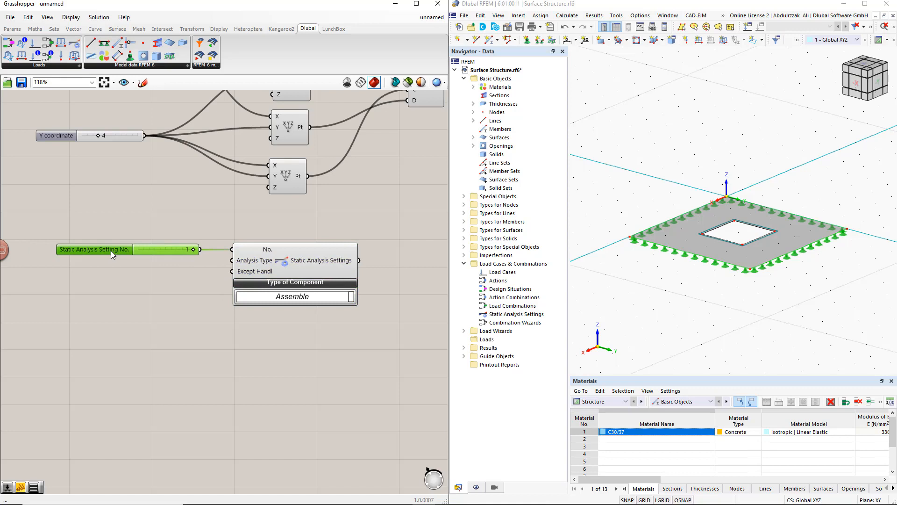
Step: Add a value list for the Static Analysis Settings' Analysis Type input and set it to GEOMETRICALLY_LINEAR
double_click(155, 275)
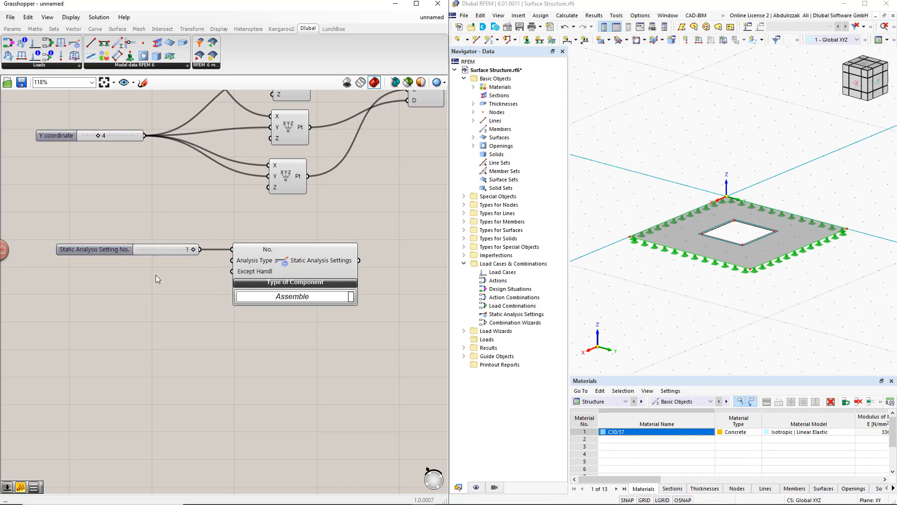
text(value)
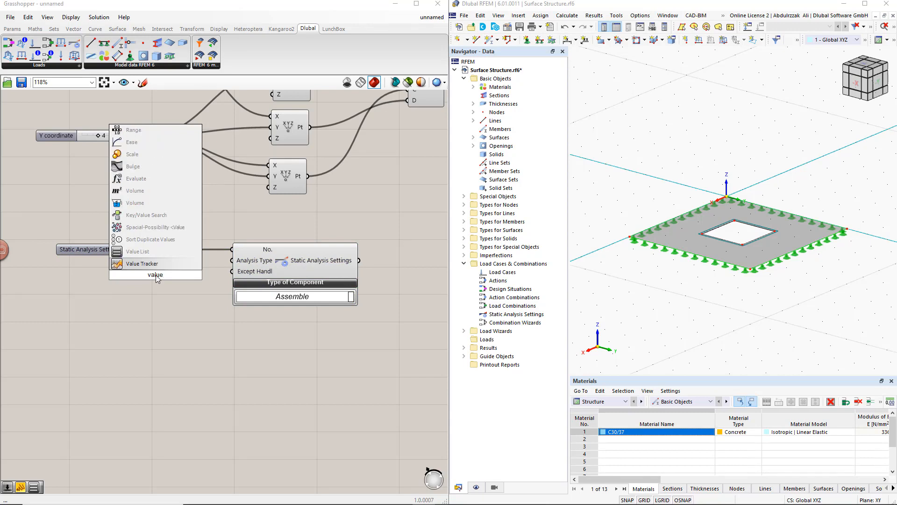
key(Up)
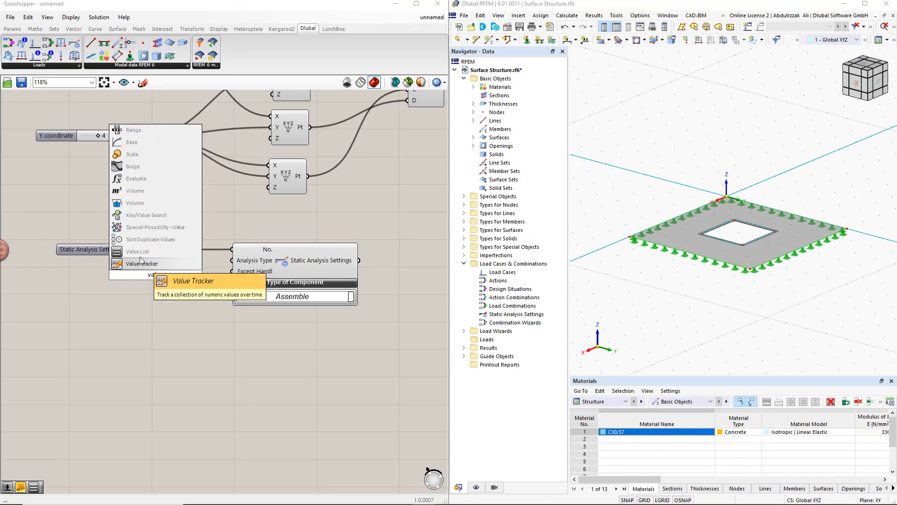
key(Return)
drag(174, 275, 232, 260)
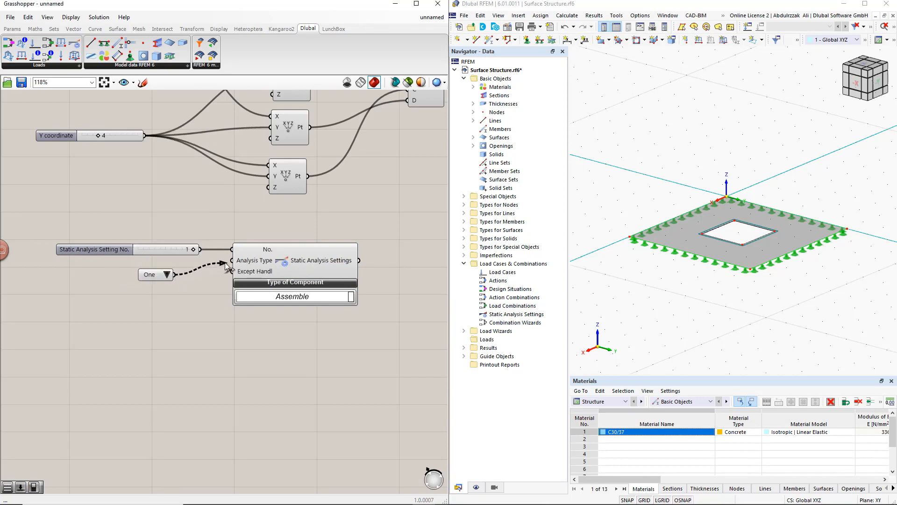
click(165, 272)
click(198, 280)
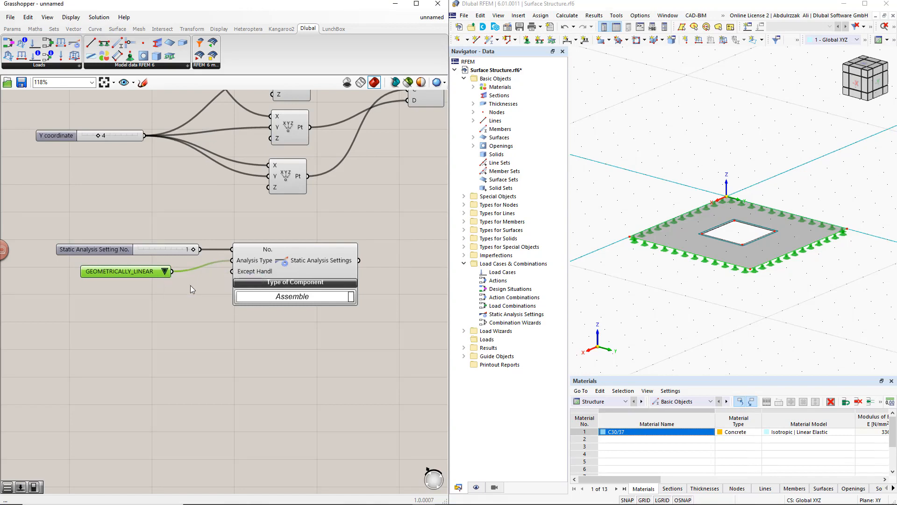
Step: Place a Dlubal Load Case component below the Static Analysis Settings component
scroll(190, 285, down, 1)
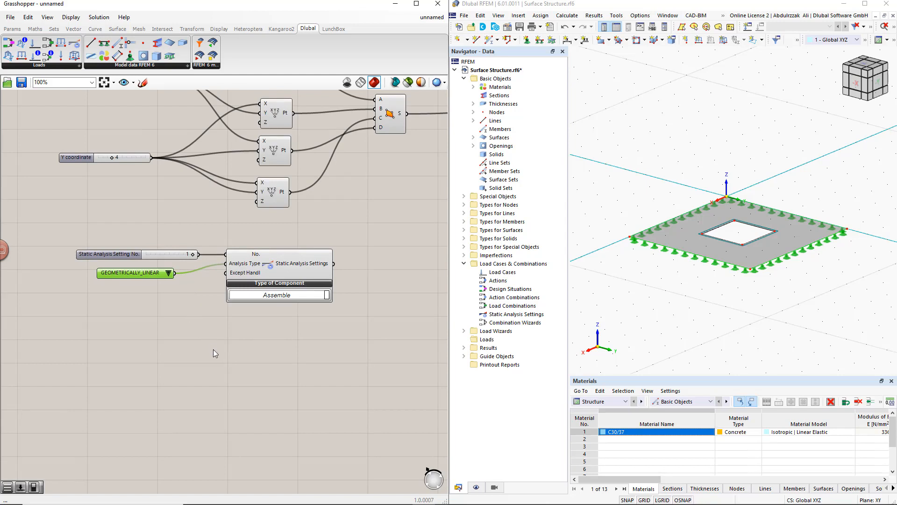
right_drag(213, 349, 250, 280)
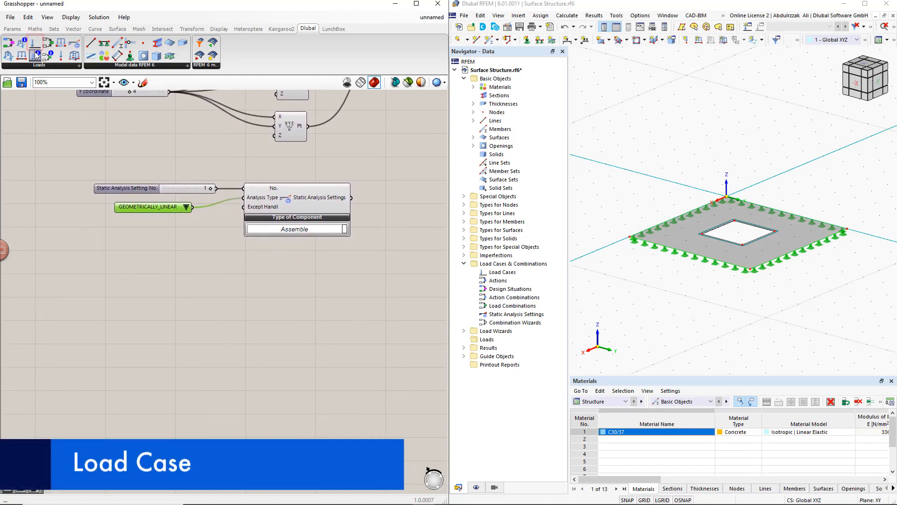
drag(36, 47, 203, 251)
drag(311, 329, 308, 334)
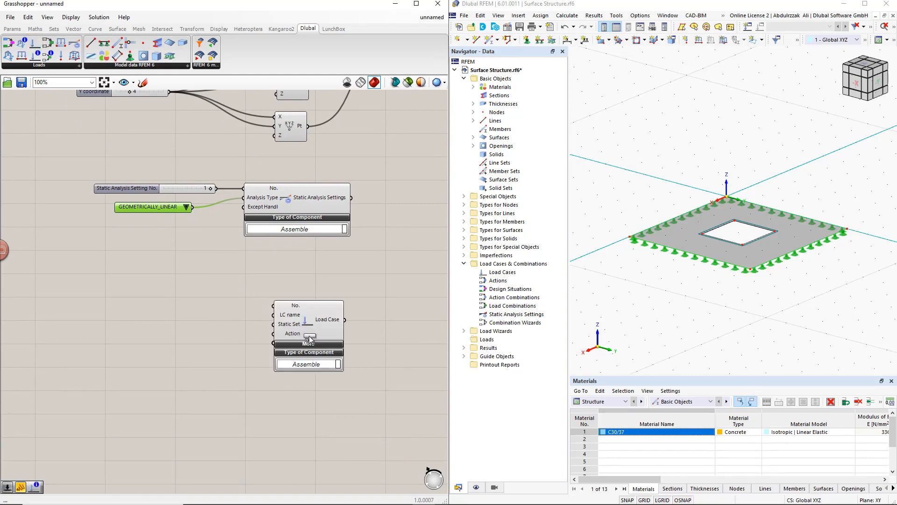
Step: Expand the Load Case's additional inputs and connect sliders Load Case No. and Static analysis settings, both 1, to No. and Static Set
click(309, 344)
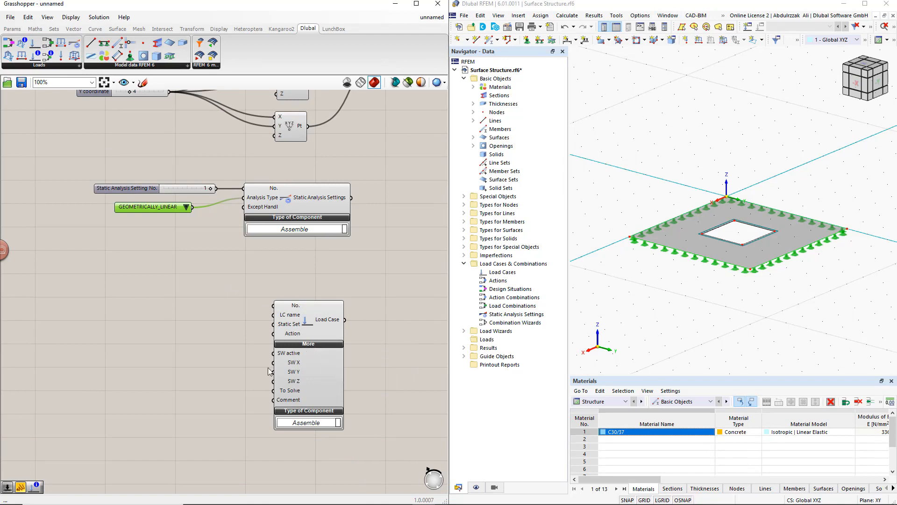
right_drag(249, 397, 251, 355)
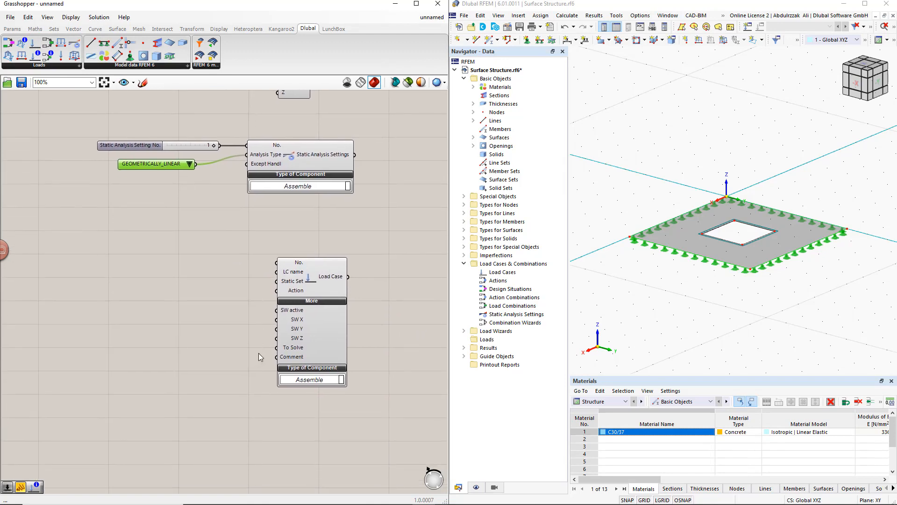
click(187, 263)
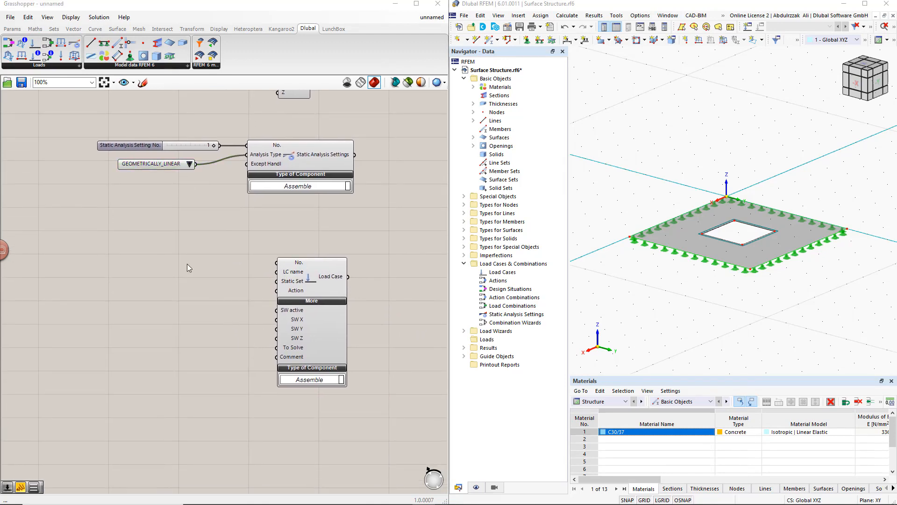
double_click(187, 264)
text(1)
key(Return)
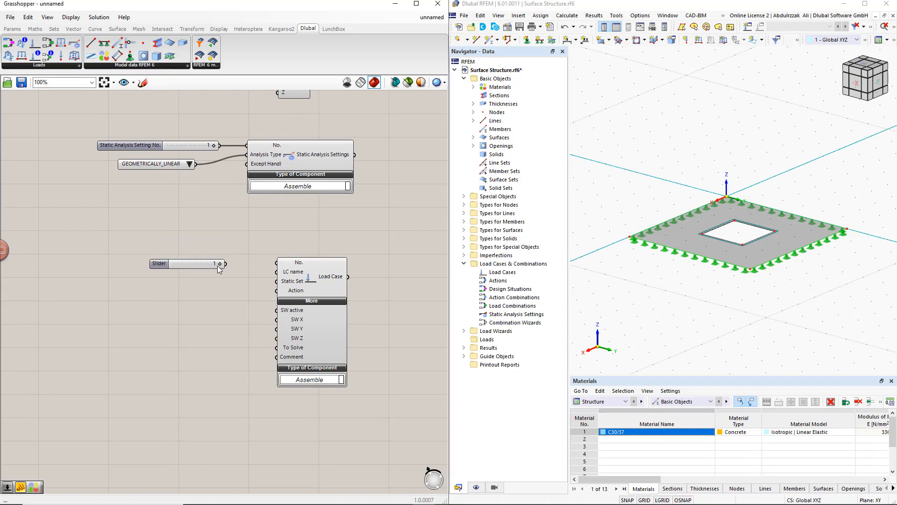
drag(252, 264, 276, 280)
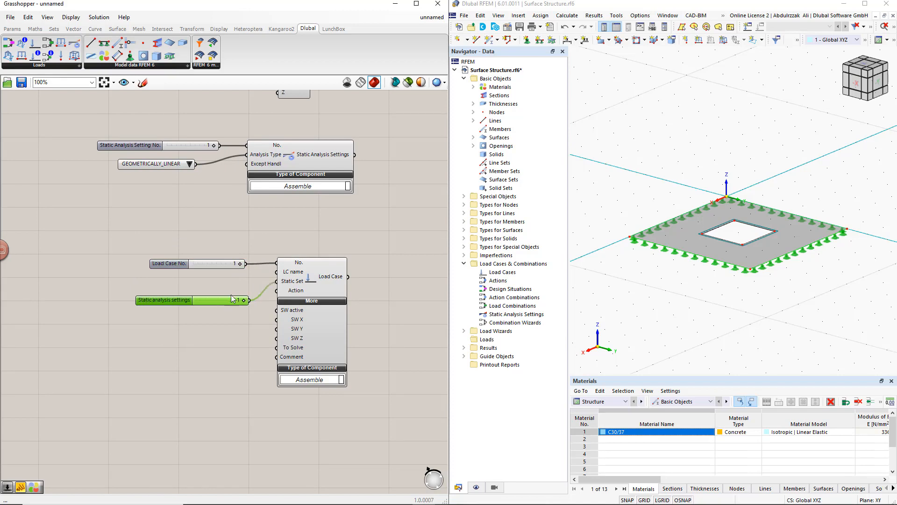
Step: Connect a panel reading Self Weight to the Load Case's LC name input and line it up between the two sliders
drag(173, 263, 163, 242)
click(180, 273)
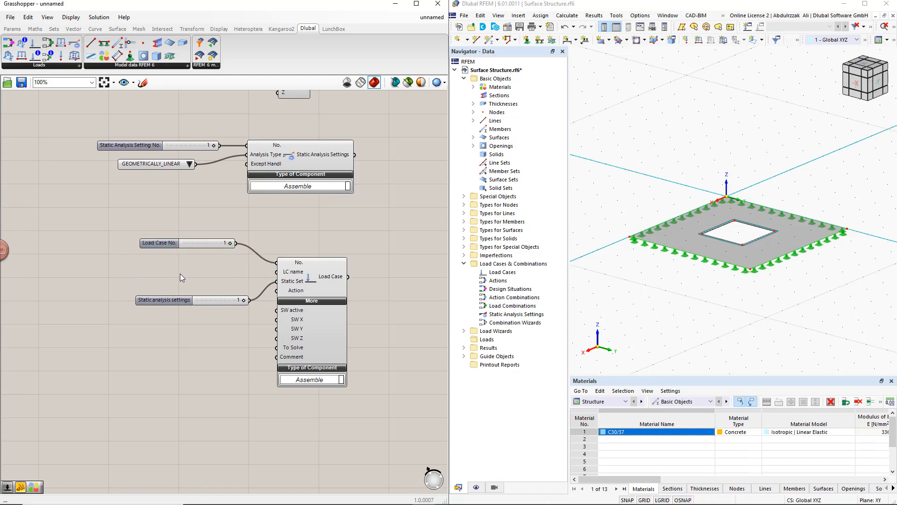
double_click(181, 273)
text(//)
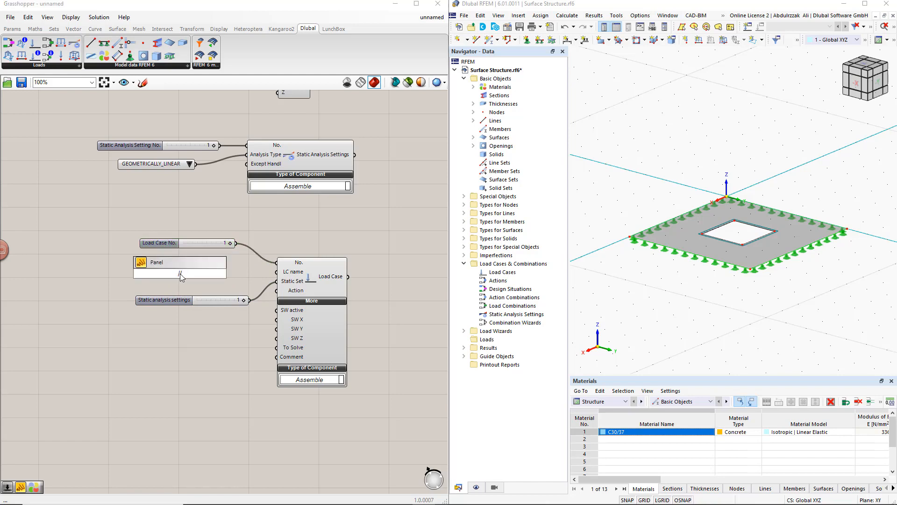
text(Self Weight)
key(Return)
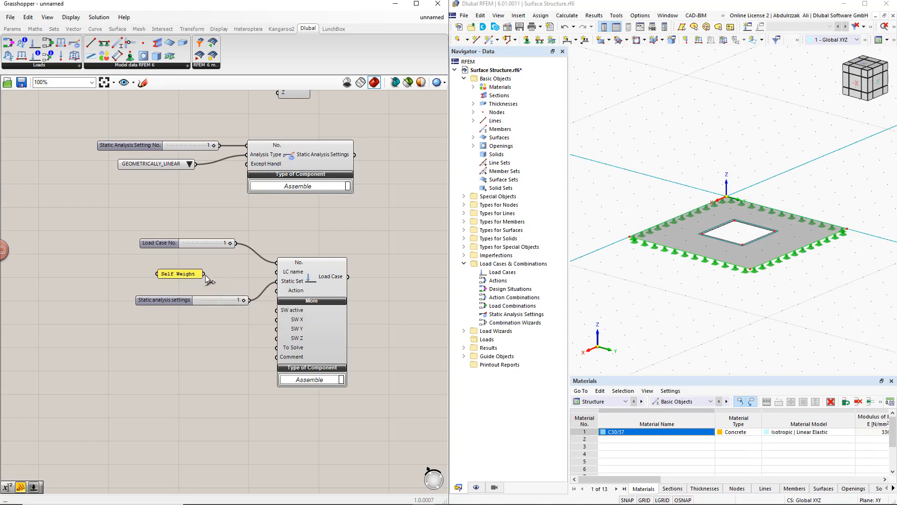
drag(204, 273, 276, 271)
drag(189, 273, 189, 267)
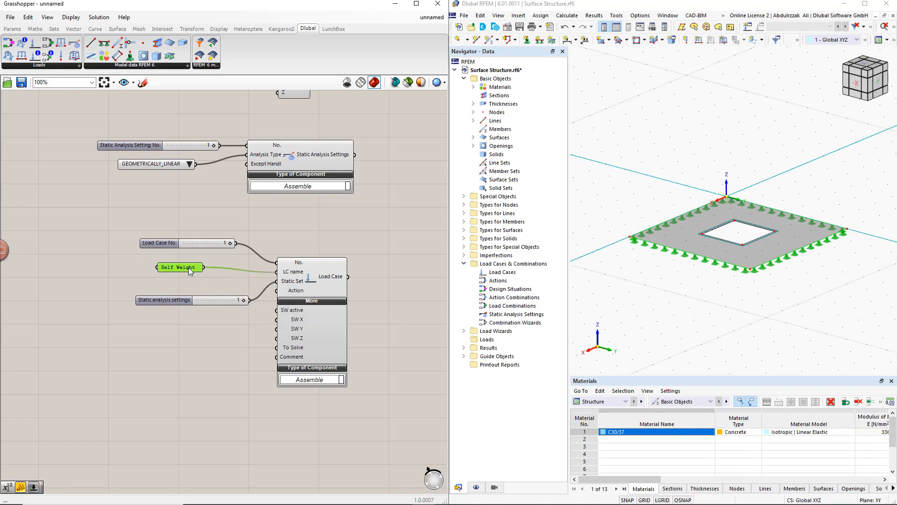
drag(178, 301, 178, 282)
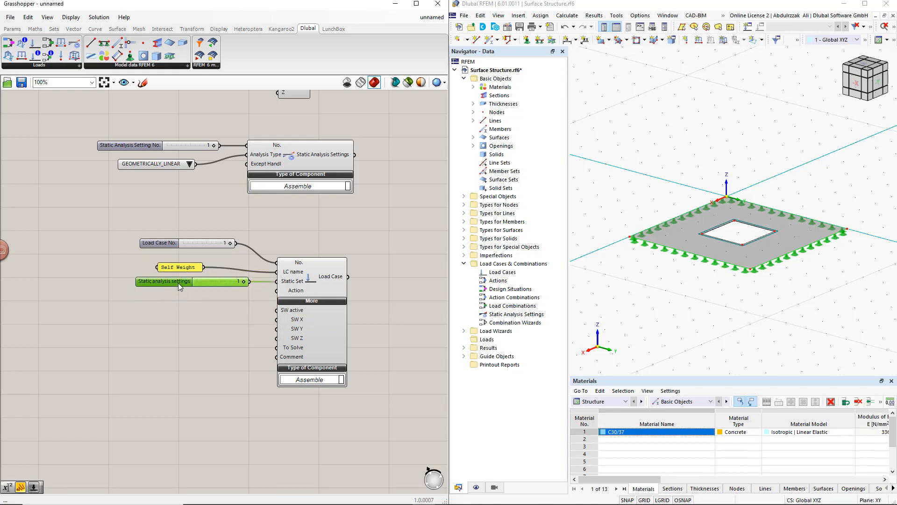
click(190, 333)
Step: Place a Load Case Classification component beside the Load Case component and expand its classification options
scroll(209, 355, down, 2)
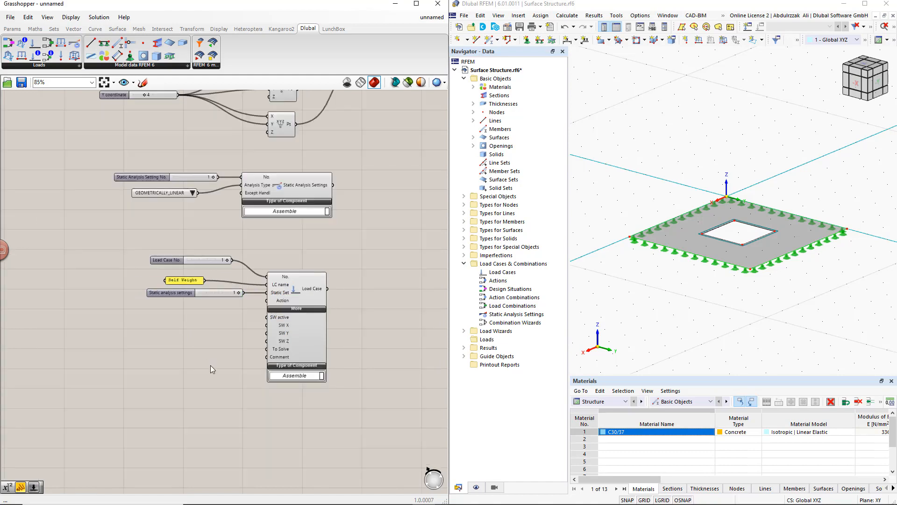
right_drag(210, 365, 259, 301)
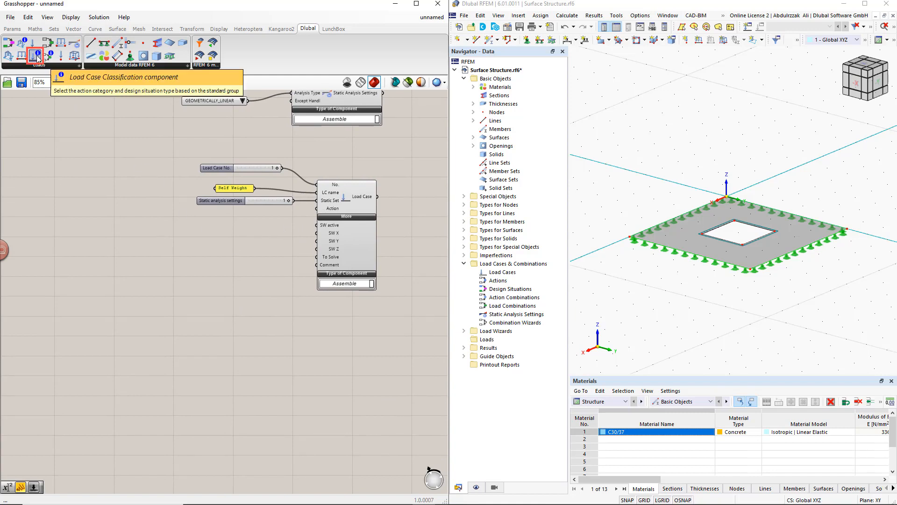
drag(37, 58, 160, 251)
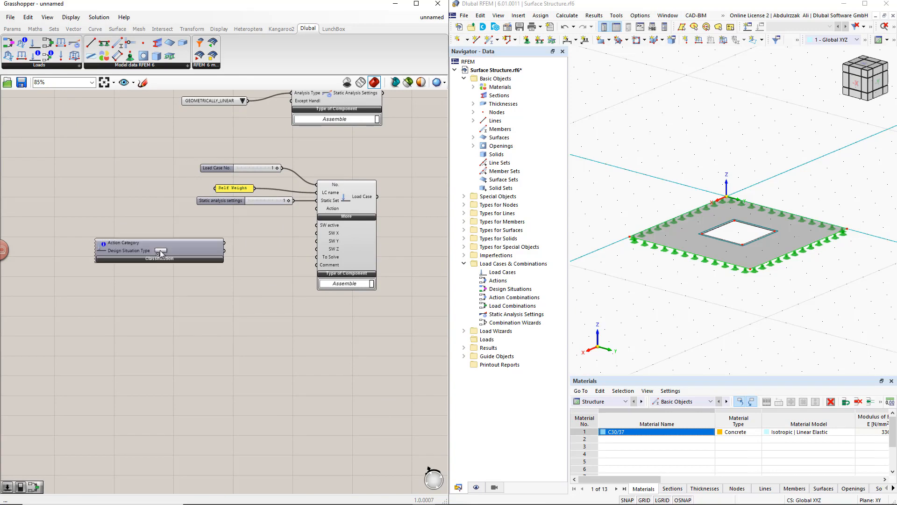
right_drag(200, 291, 202, 271)
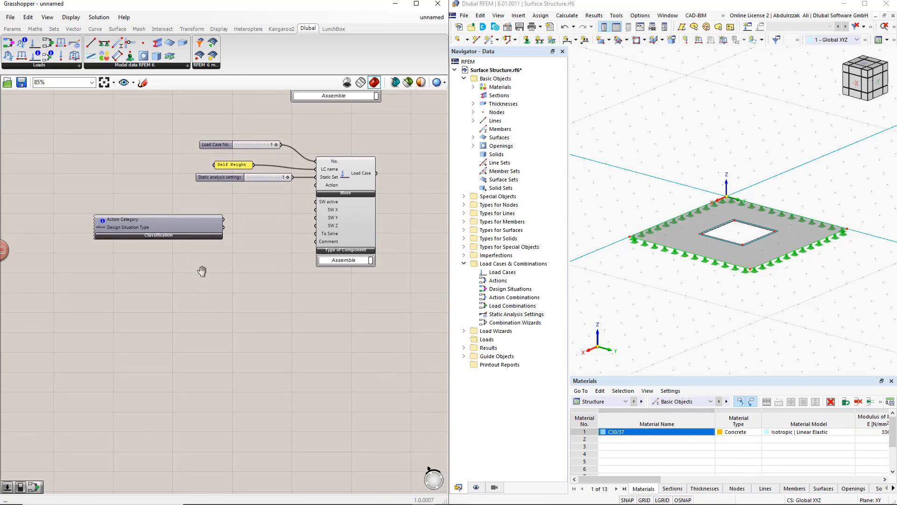
click(169, 236)
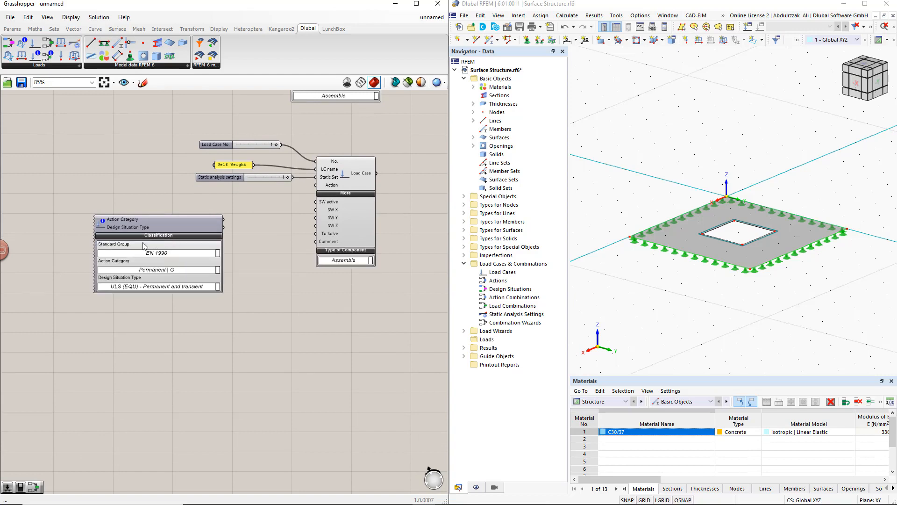
Step: Classify as EN 1990, Permanent | G, ULS (STR/GEO) - Permanent and transient - Eq. 6.10, and connect Action Category to the Load Case's Action input
click(218, 253)
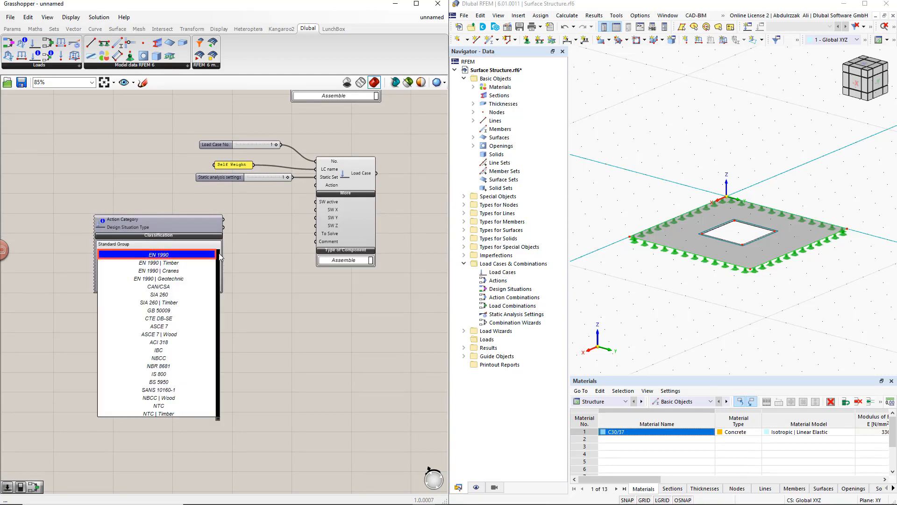
click(166, 255)
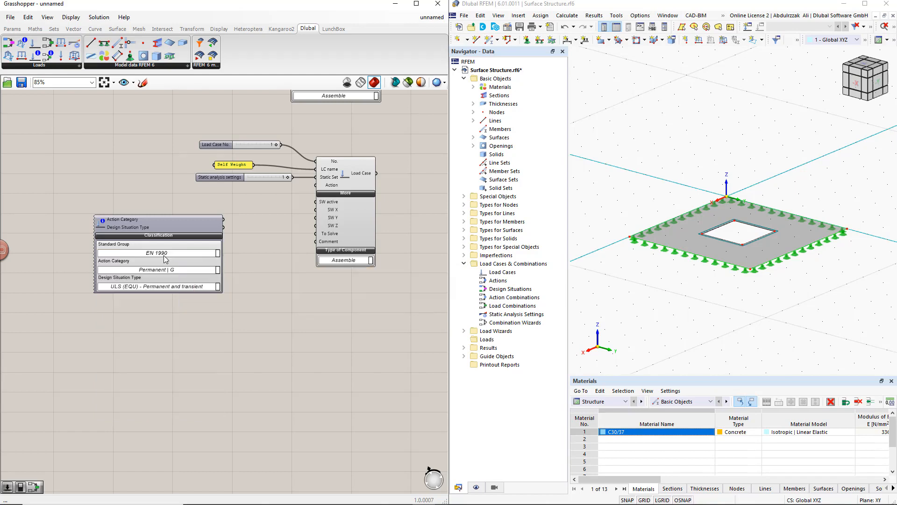
click(217, 270)
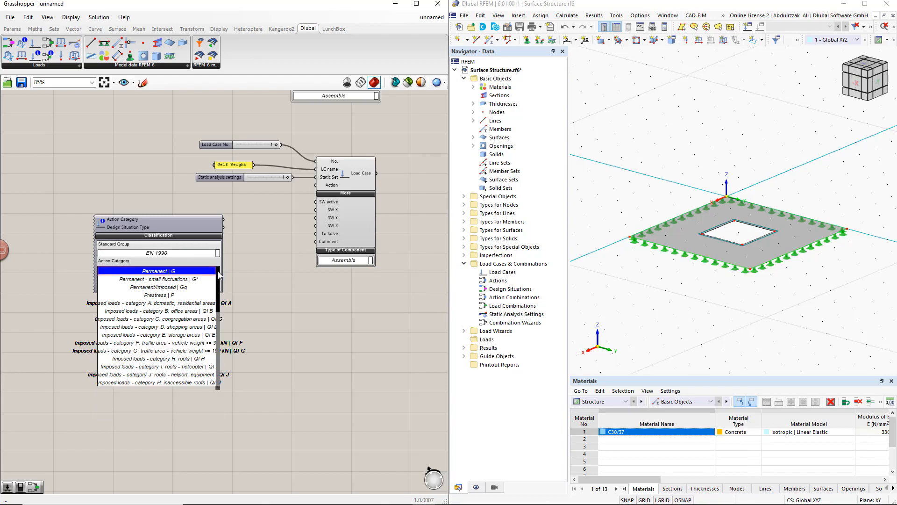
click(189, 271)
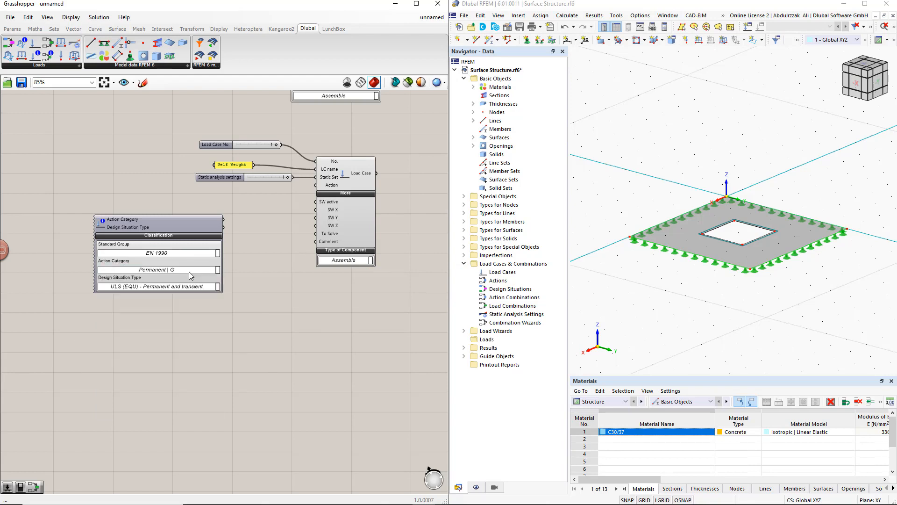
click(217, 286)
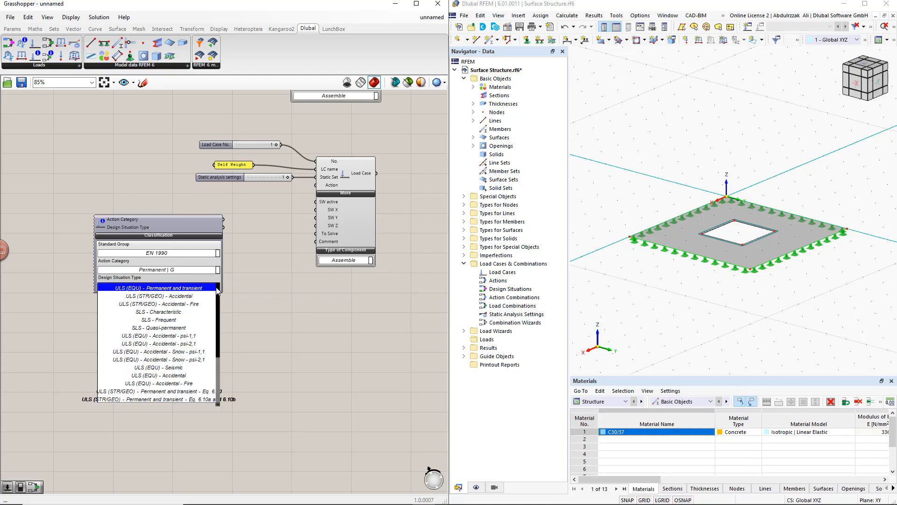
click(188, 392)
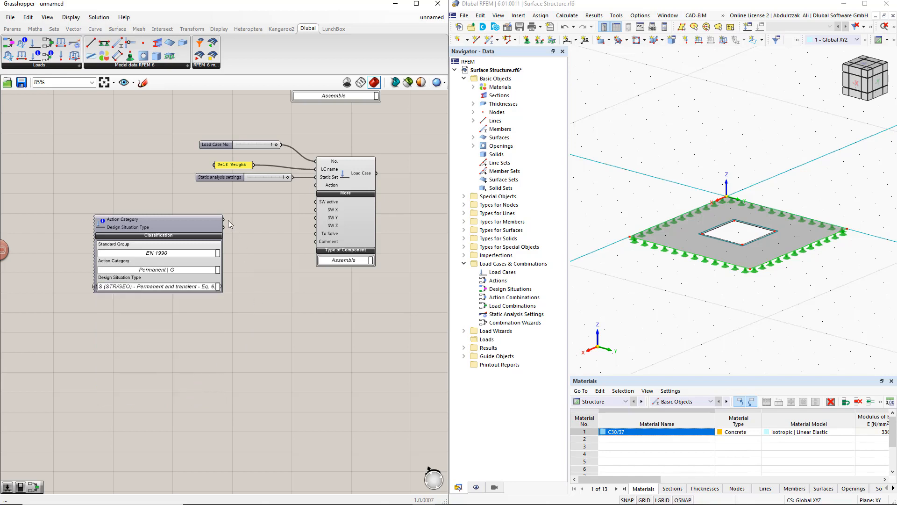
drag(224, 219, 315, 186)
drag(197, 225, 157, 204)
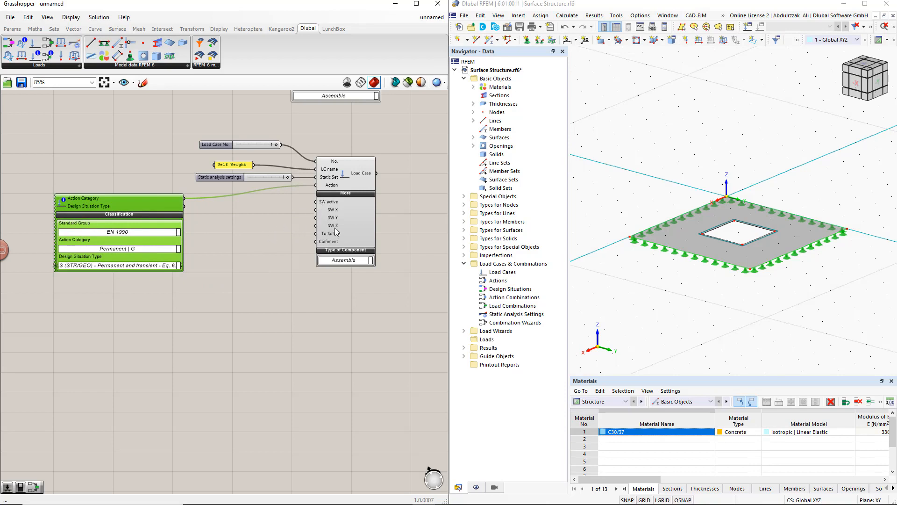
Step: Add two Boolean toggles set to True and connect them to the Load Case's SW active and To Solve inputs
double_click(243, 218)
text(b)
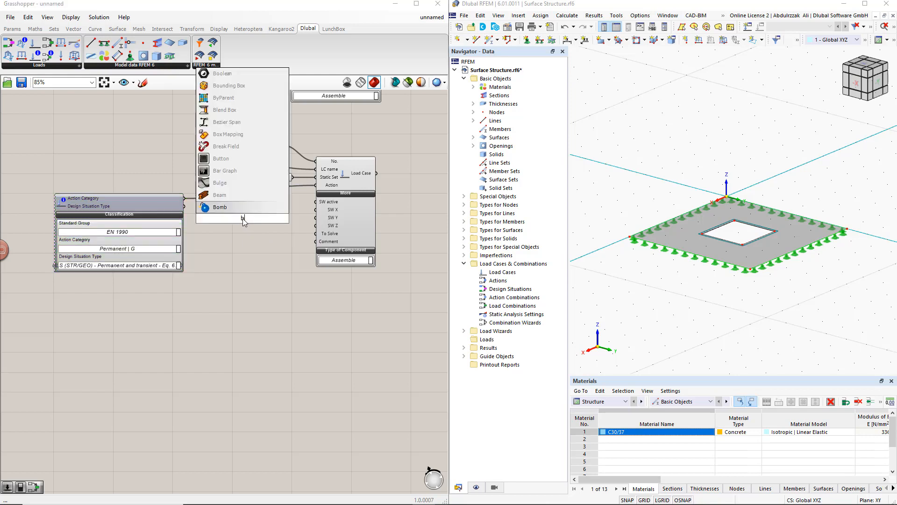
text(ool)
click(240, 195)
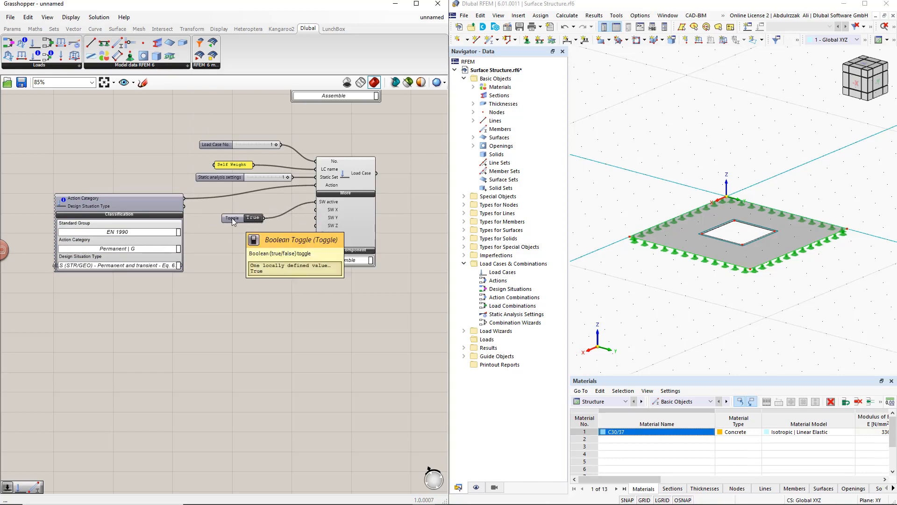
alt+drag(232, 218, 311, 235)
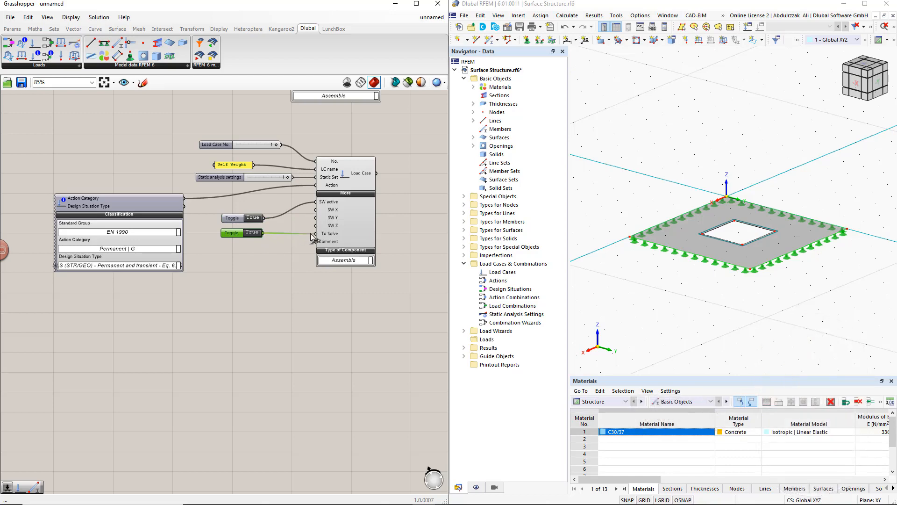
Step: Group the RFEM export component with its two toggles and move the group down beside the analysis settings and load case components
scroll(290, 273, down, 6)
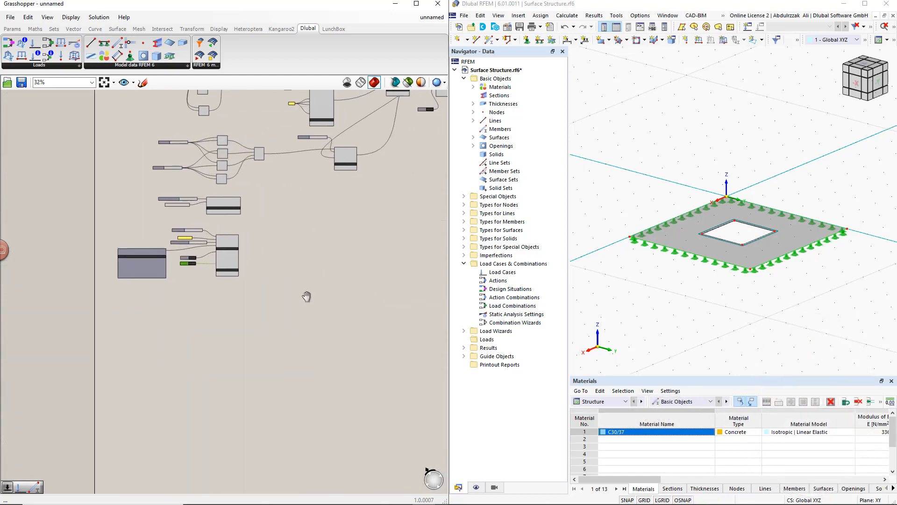
right_drag(355, 270, 291, 309)
right_drag(368, 203, 372, 246)
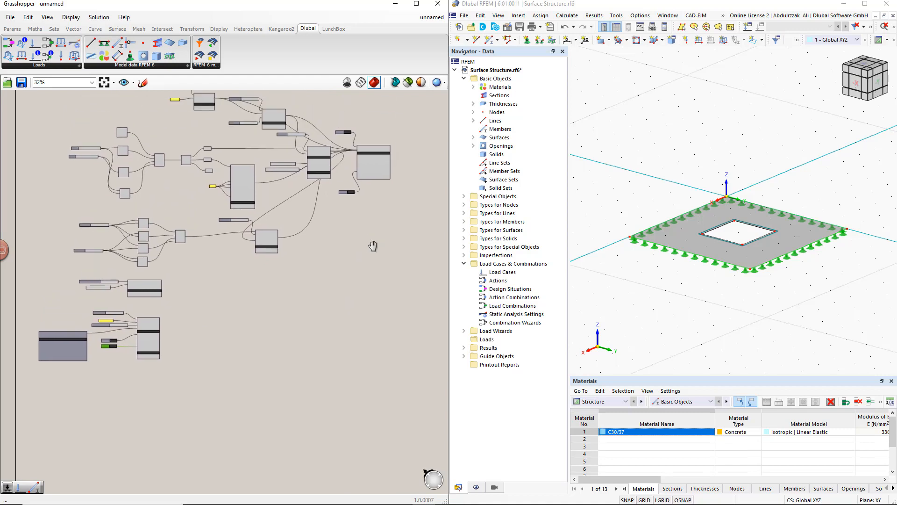
drag(401, 227, 346, 127)
key(ctrl+g)
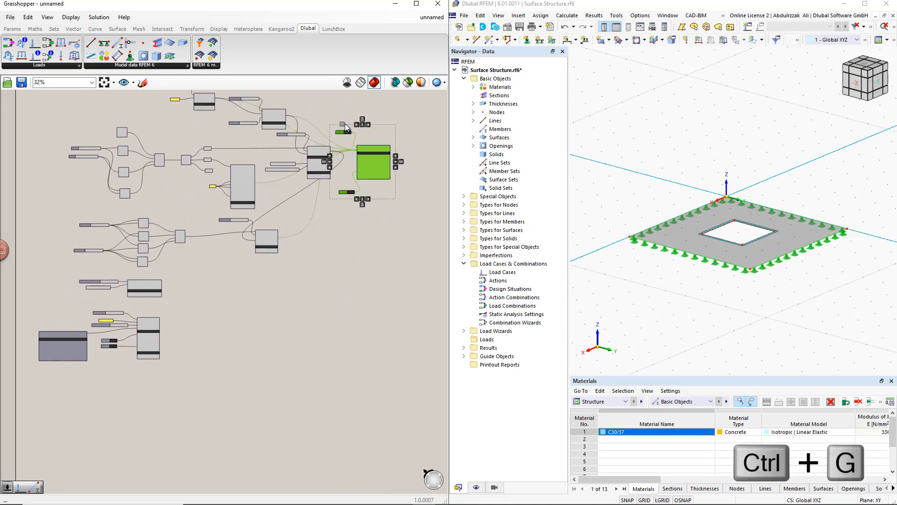
drag(366, 187, 326, 345)
scroll(273, 326, up, 3)
right_drag(273, 326, 231, 304)
drag(318, 292, 180, 285)
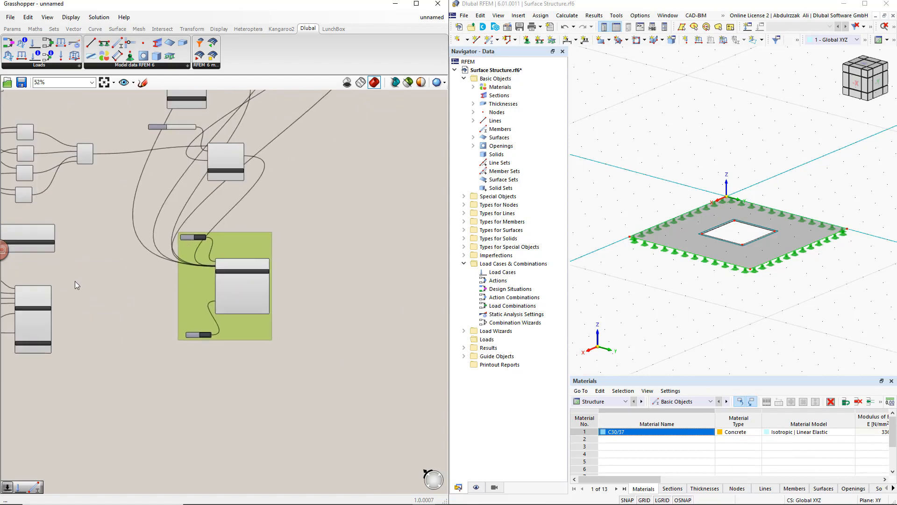
Step: Add the Static Analysis Settings and Load Case outputs to the RFEM export component's Input
scroll(74, 282, up, 3)
right_drag(106, 284, 185, 286)
shift+drag(120, 203, 380, 254)
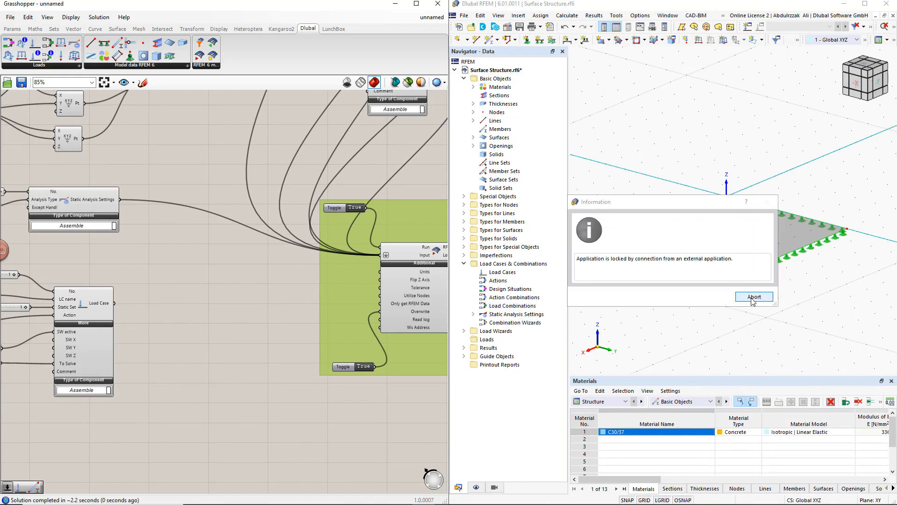
shift+drag(117, 304, 376, 258)
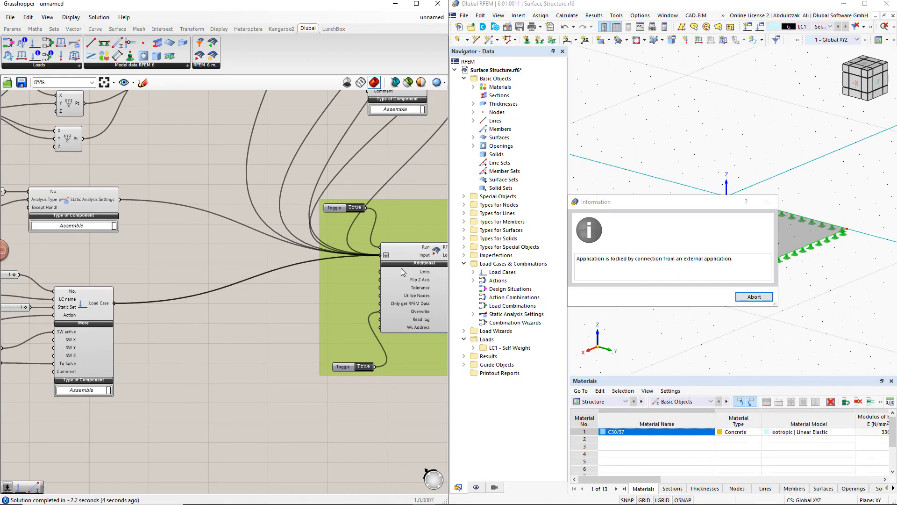
Step: Dismiss the connection lock message in RFEM and check the list of load cases for the exported one
click(742, 297)
click(719, 299)
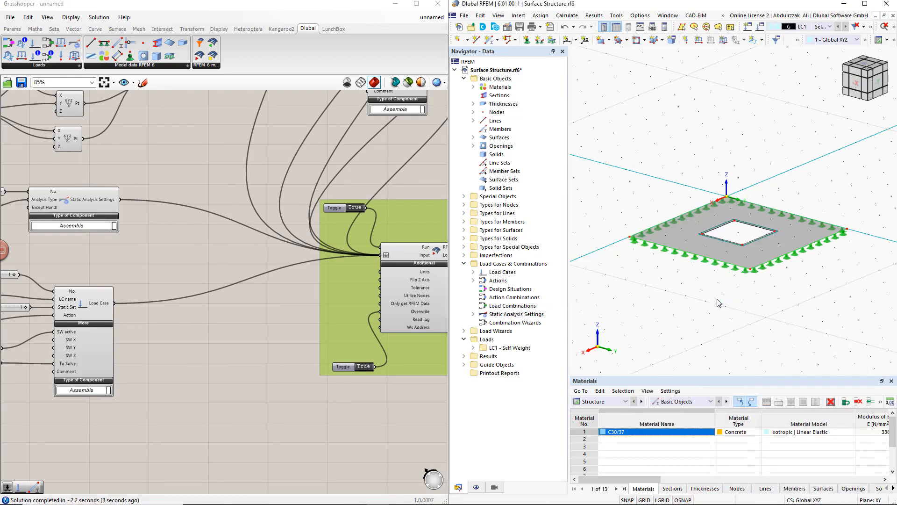
click(832, 27)
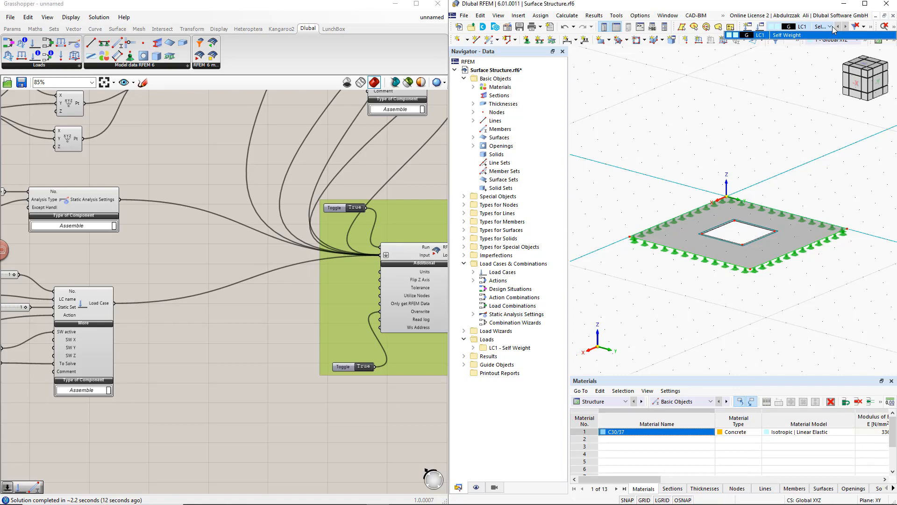
click(804, 84)
Step: Move the grouped RFEM export component farther away from the load case components in Grasshopper
click(245, 357)
scroll(246, 357, down, 5)
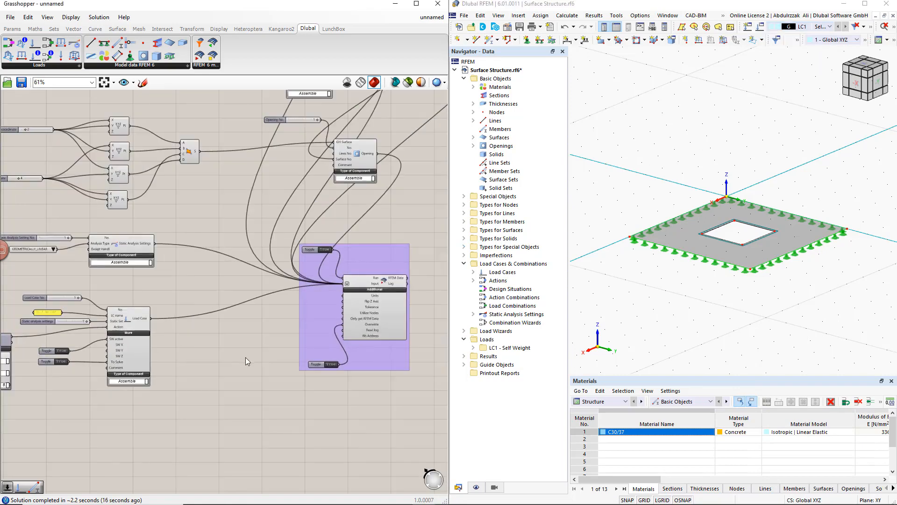
drag(292, 336, 422, 383)
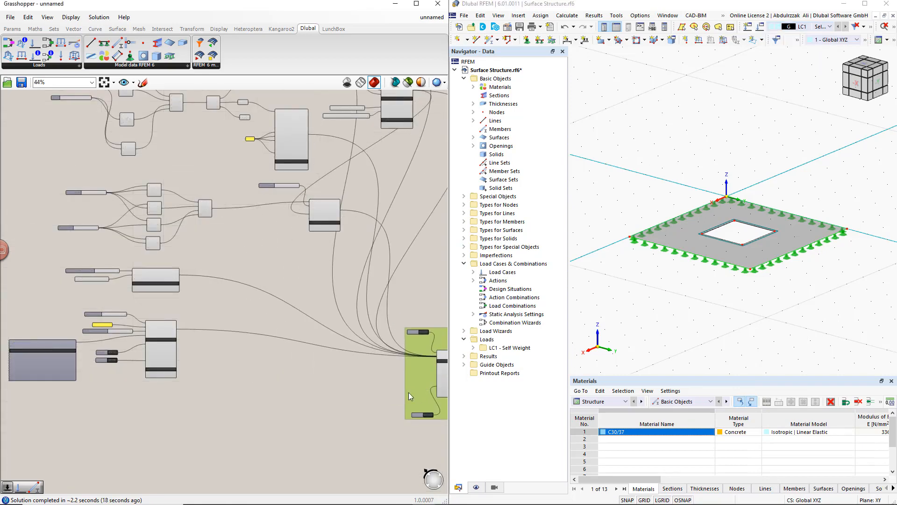
Step: Place a Design Situation component on the Grasshopper canvas below the load case component
right_drag(307, 436, 352, 322)
right_drag(229, 349, 267, 318)
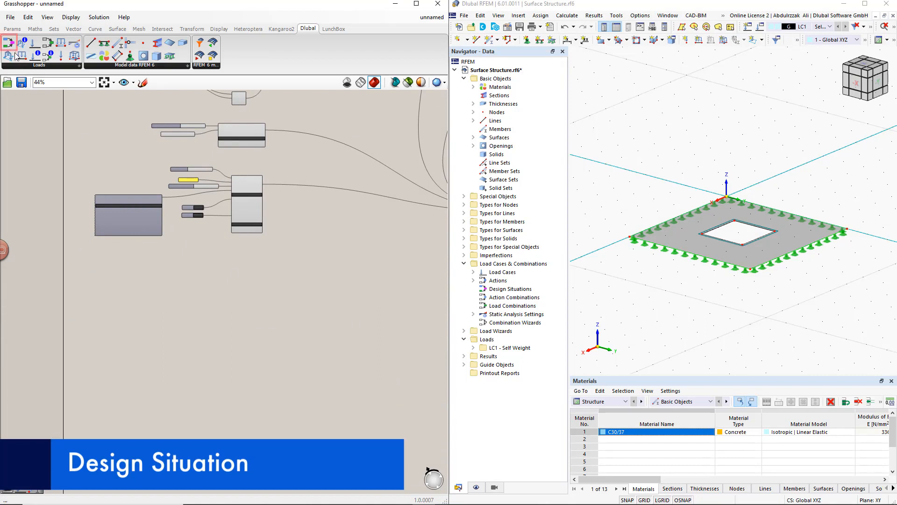
drag(12, 45, 123, 171)
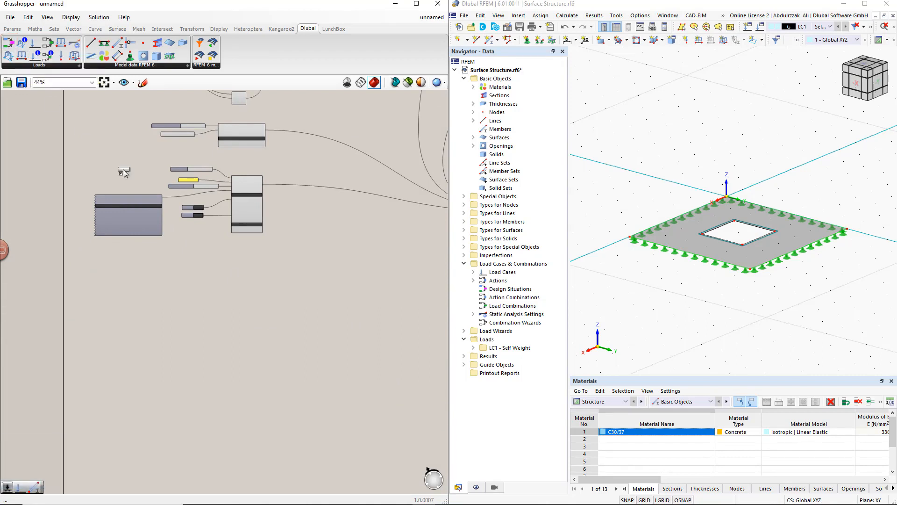
drag(251, 289, 249, 290)
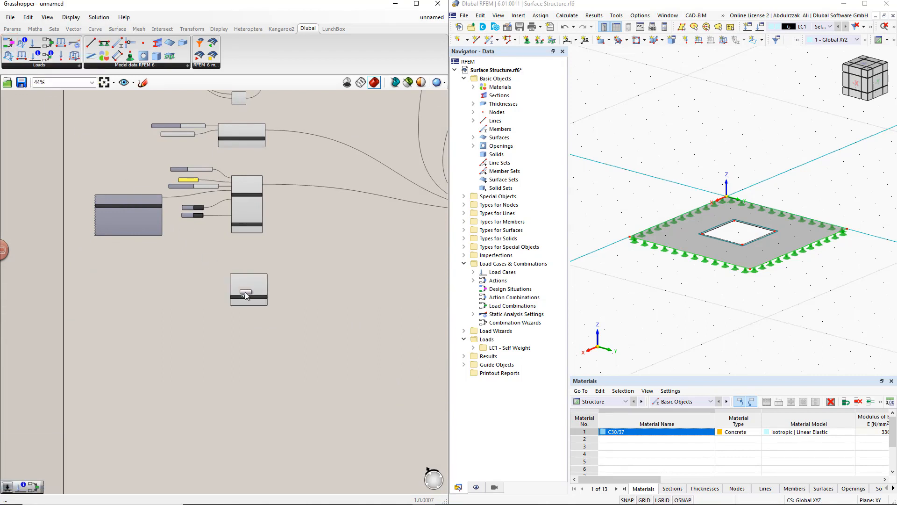
Step: Add a number slider with value 1 and wire it to the Design Situation component's No. input
scroll(213, 302, up, 4)
right_drag(192, 322, 272, 321)
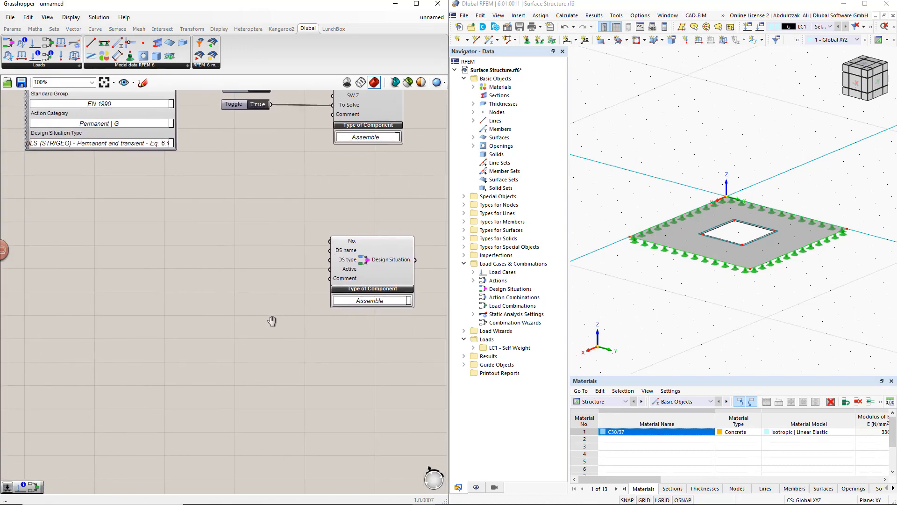
double_click(245, 244)
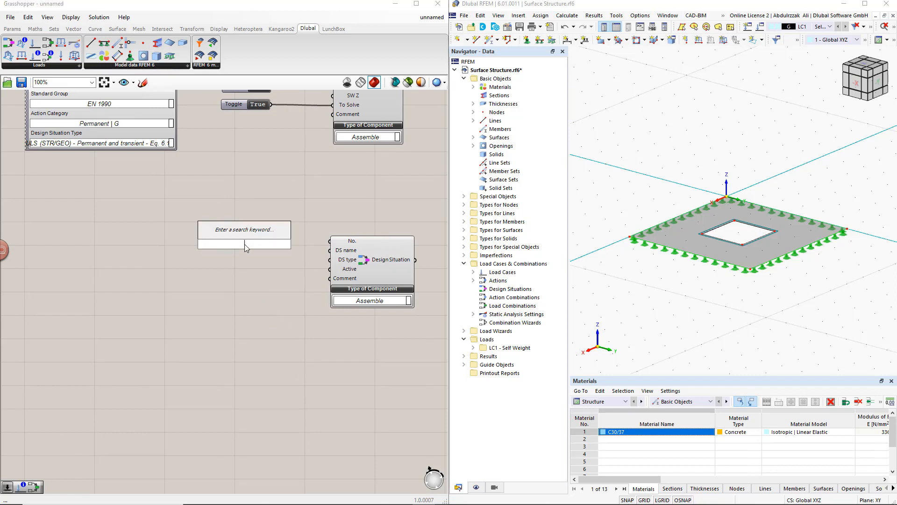
text(1)
key(Return)
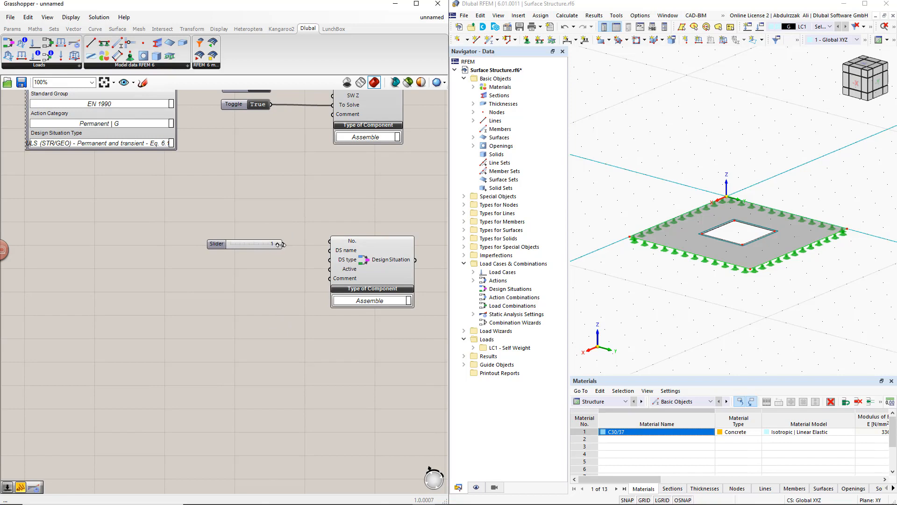
drag(281, 244, 330, 241)
drag(223, 241, 206, 232)
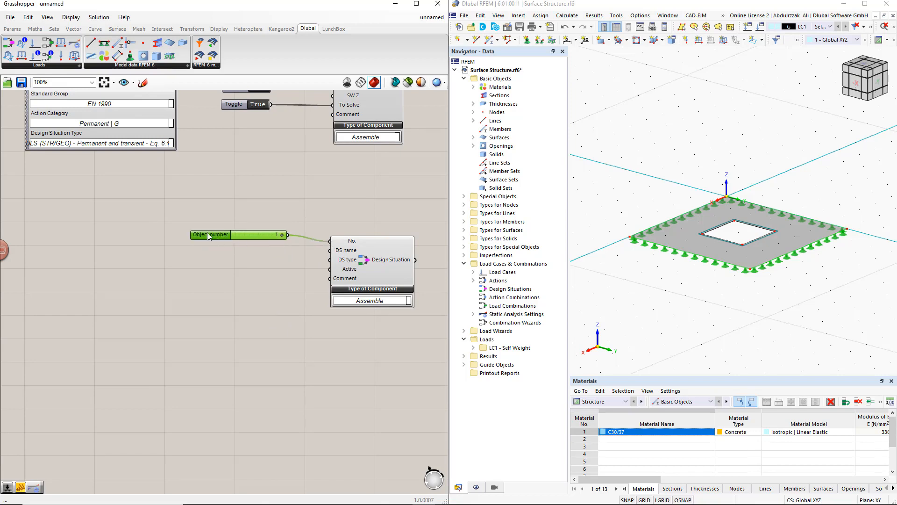
click(267, 271)
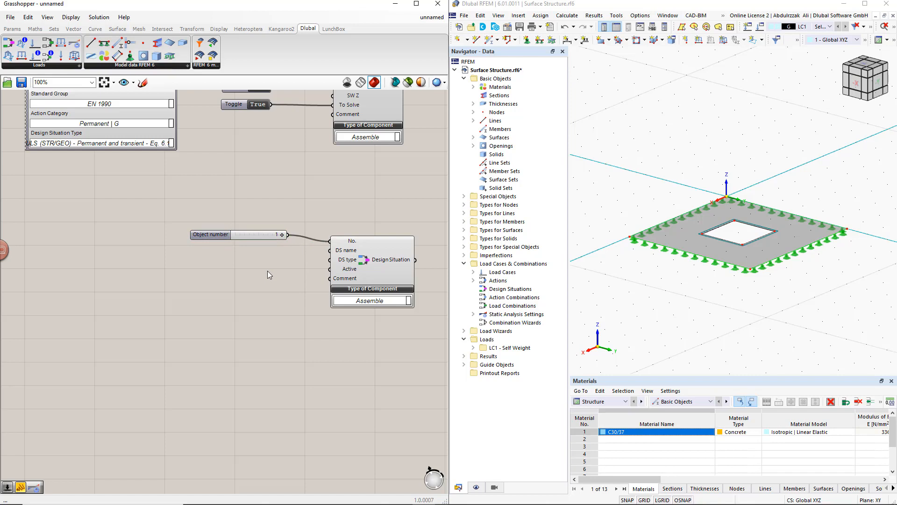
Step: Add a panel containing ULS, wire it to the DS name input and line it up with that input
double_click(264, 260)
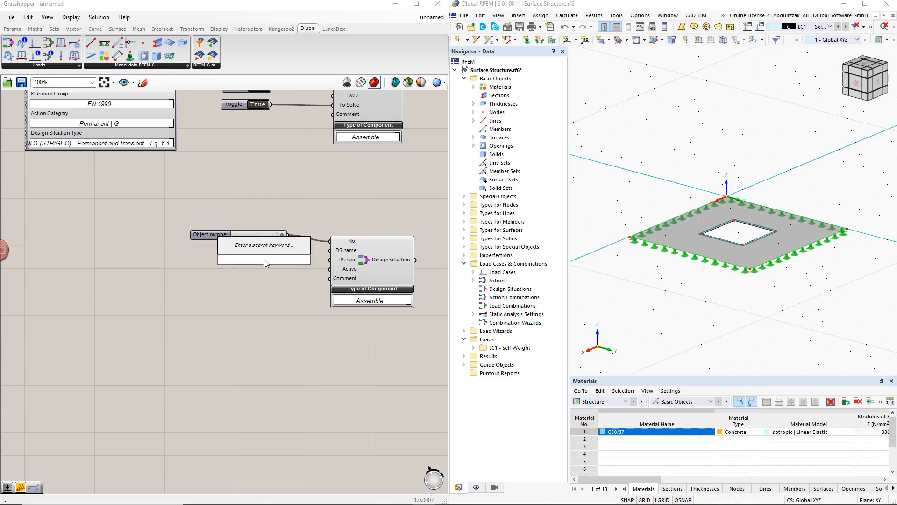
text(//)
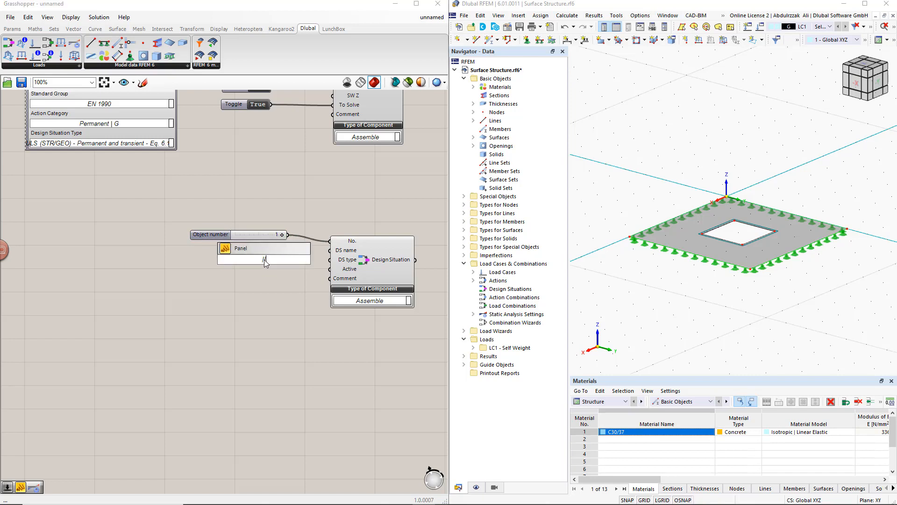
text(ULS)
key(Return)
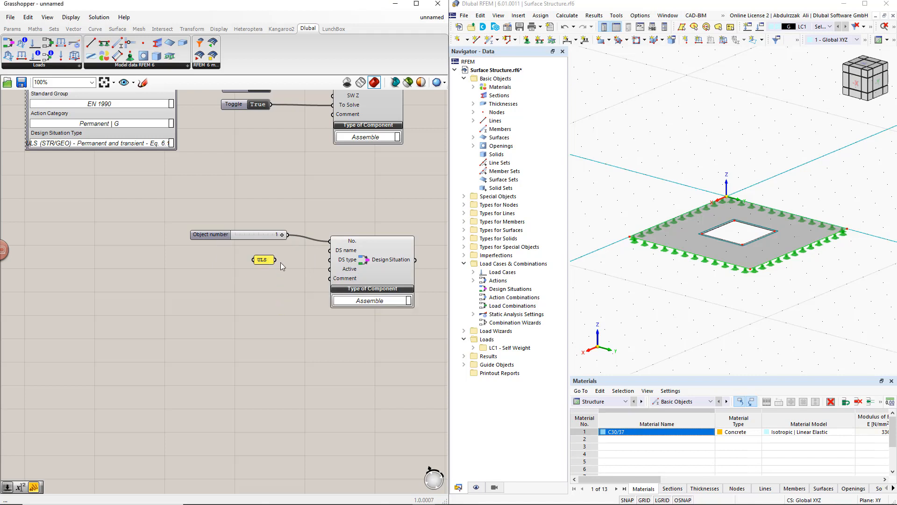
drag(276, 260, 312, 253)
drag(324, 256, 328, 251)
drag(264, 260, 258, 251)
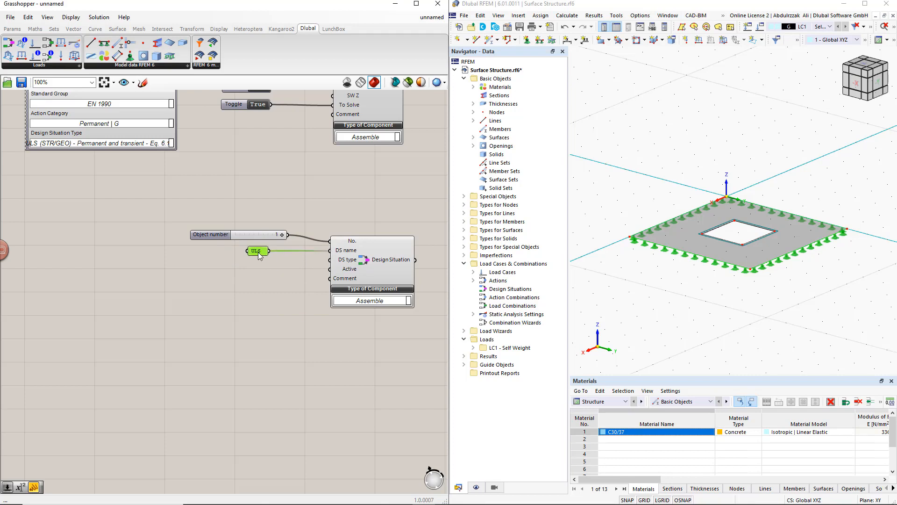
click(293, 264)
Step: Add an expanded Load Case Classification component beside the Design Situation component, with standard group EN 1990 and action category Permanent | G
right_drag(333, 267, 327, 202)
scroll(327, 202, down, 1)
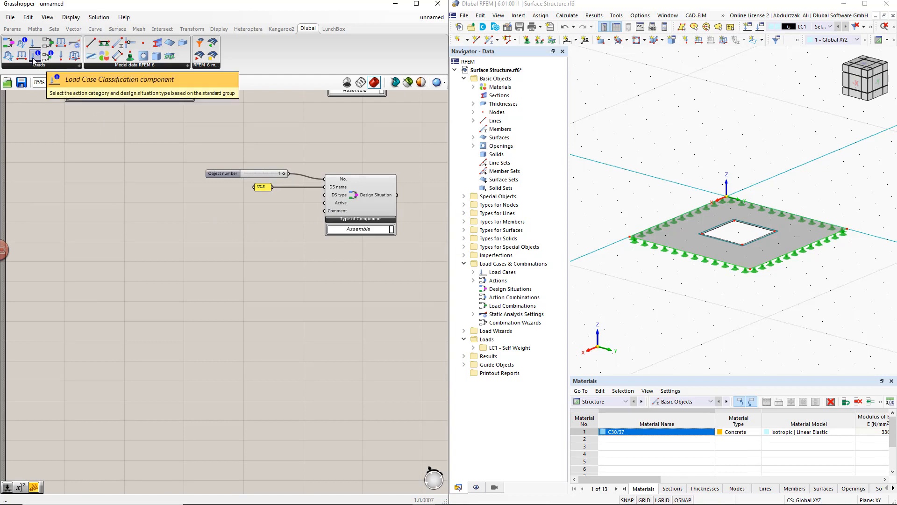
drag(34, 59, 193, 248)
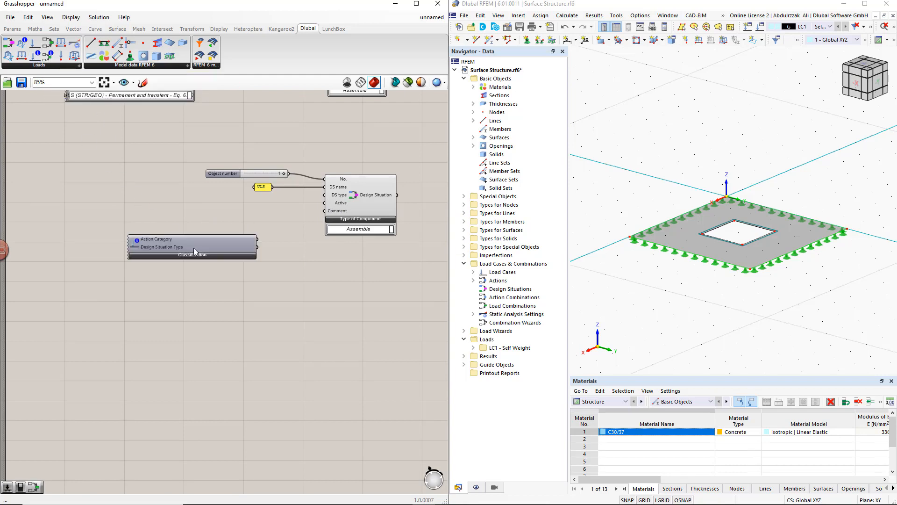
click(193, 253)
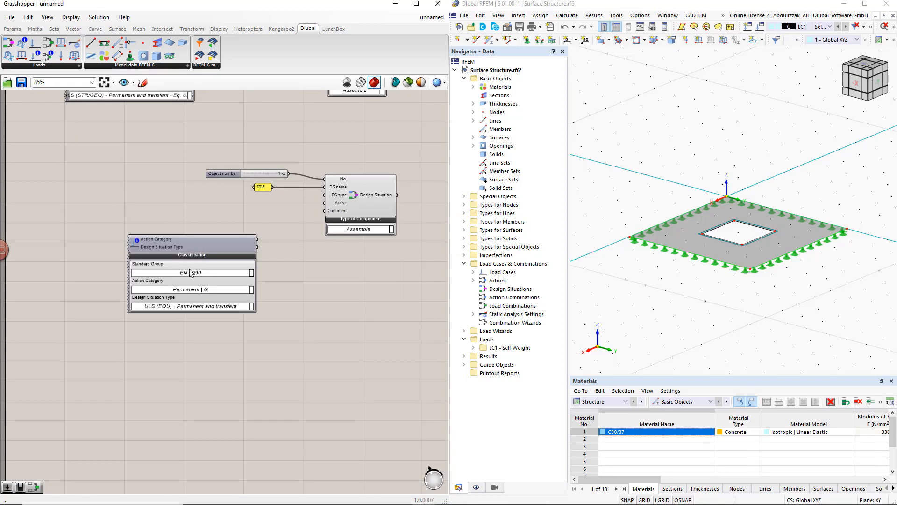
click(250, 274)
click(243, 274)
click(250, 294)
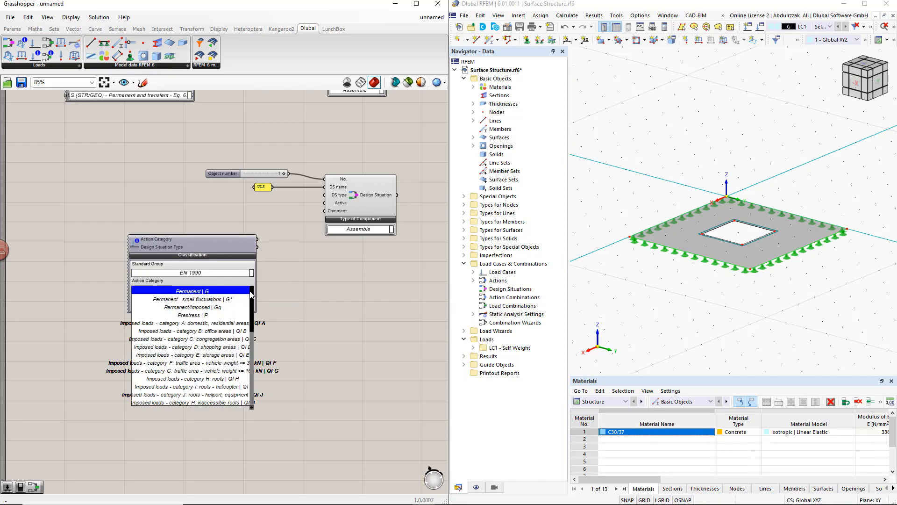
click(244, 295)
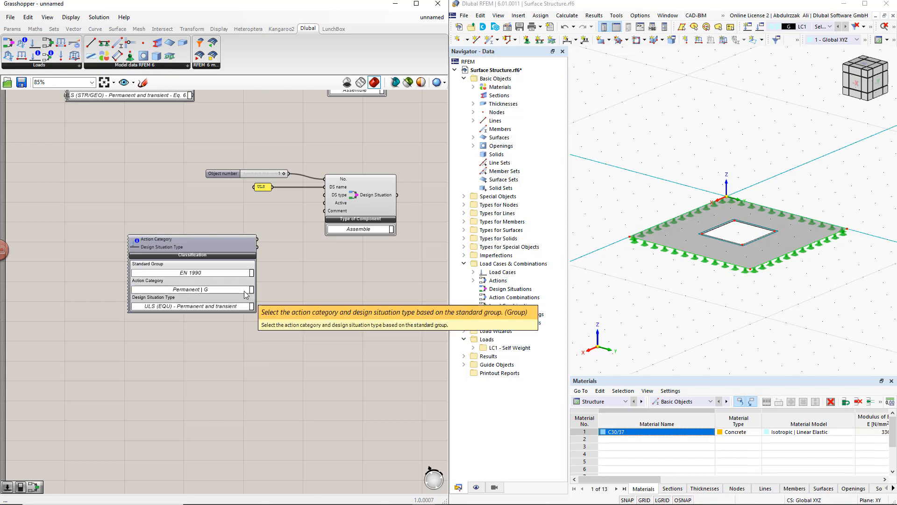
Step: Set the classification's design situation type to ULS (STR/GEO) - Permanent and transient - Eq. 6.10 and wire it to the DS type input
right_drag(264, 326, 229, 286)
click(224, 276)
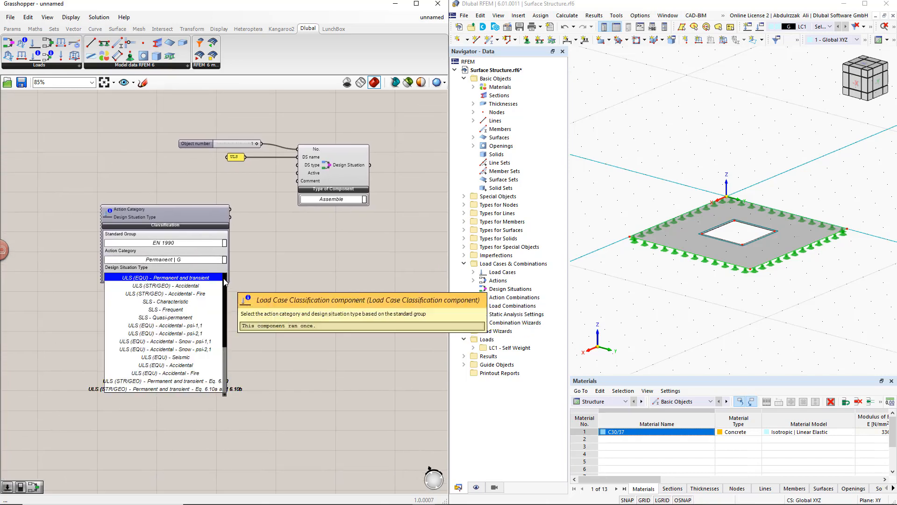
click(207, 381)
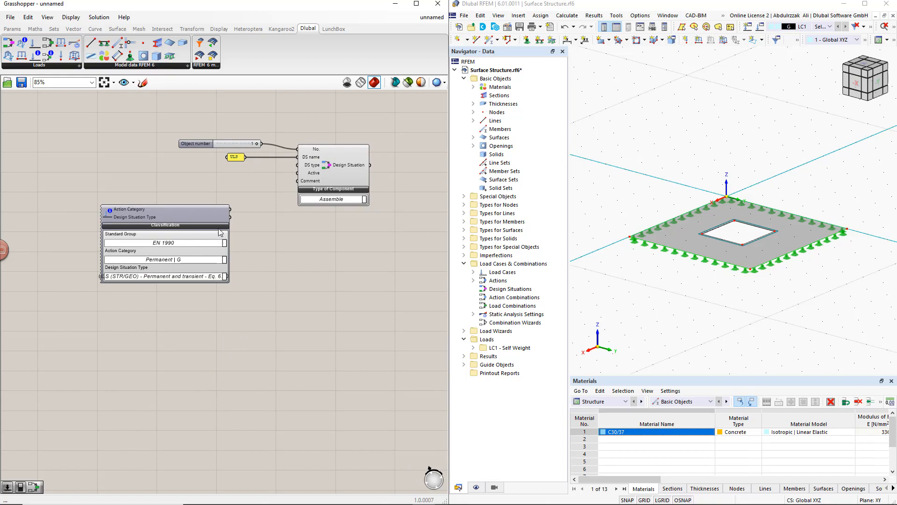
drag(210, 212, 298, 166)
click(280, 193)
Step: Add the Design Situation output to the RFEM export component's Input, keeping the existing connections
scroll(280, 195, down, 2)
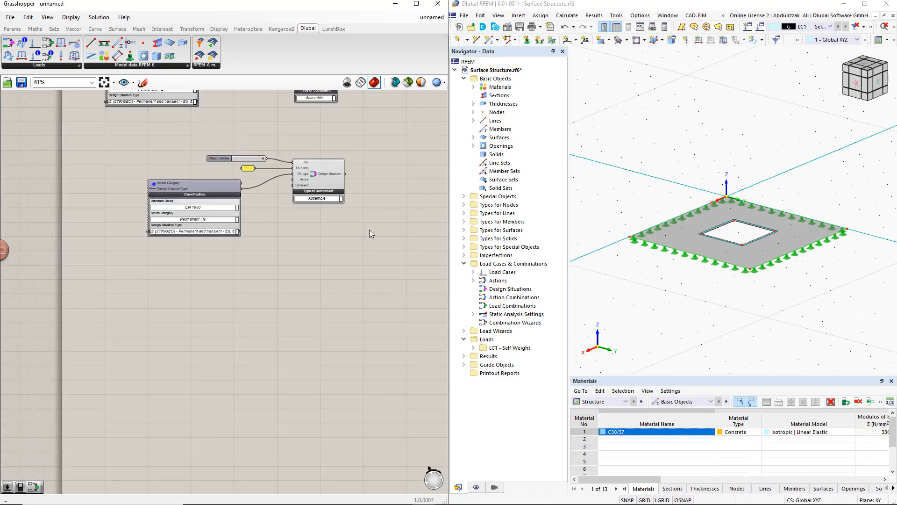
right_drag(370, 229, 305, 296)
scroll(367, 281, down, 2)
right_drag(364, 280, 251, 304)
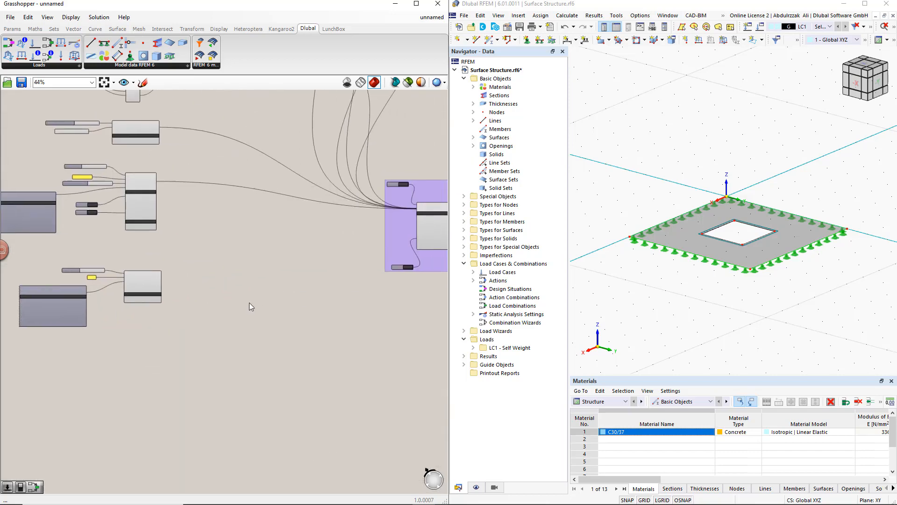
scroll(295, 277, up, 3)
scroll(393, 251, down, 1)
right_drag(378, 254, 309, 264)
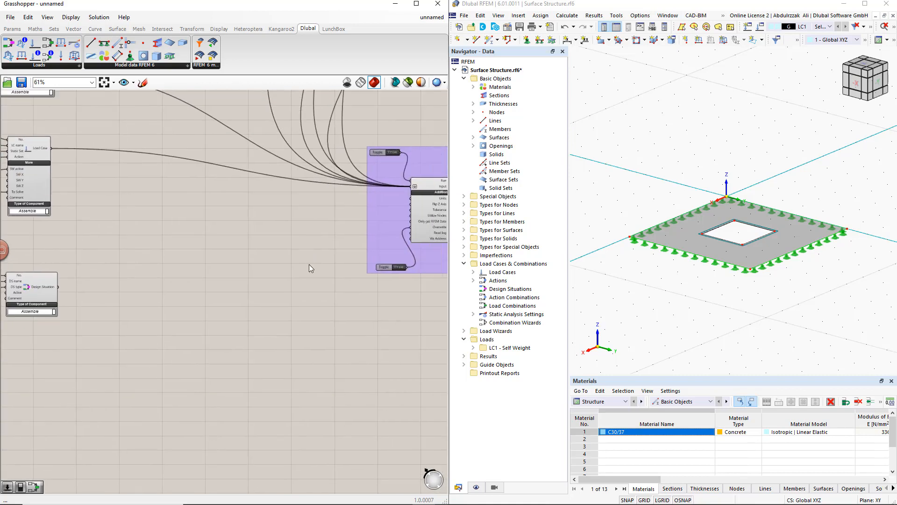
scroll(307, 194, up, 1)
shift+drag(14, 302, 432, 188)
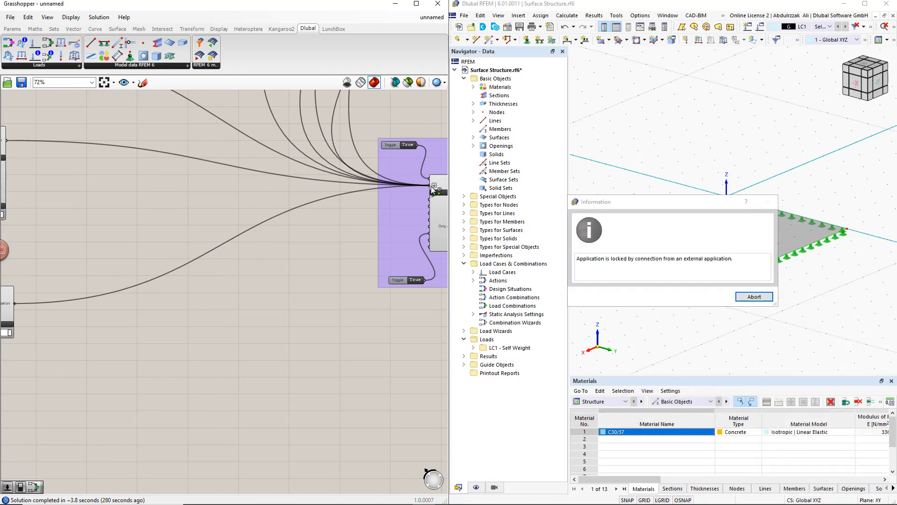
Step: Abort the external connection lock in RFEM and check the load case list for the exported design situation
click(750, 301)
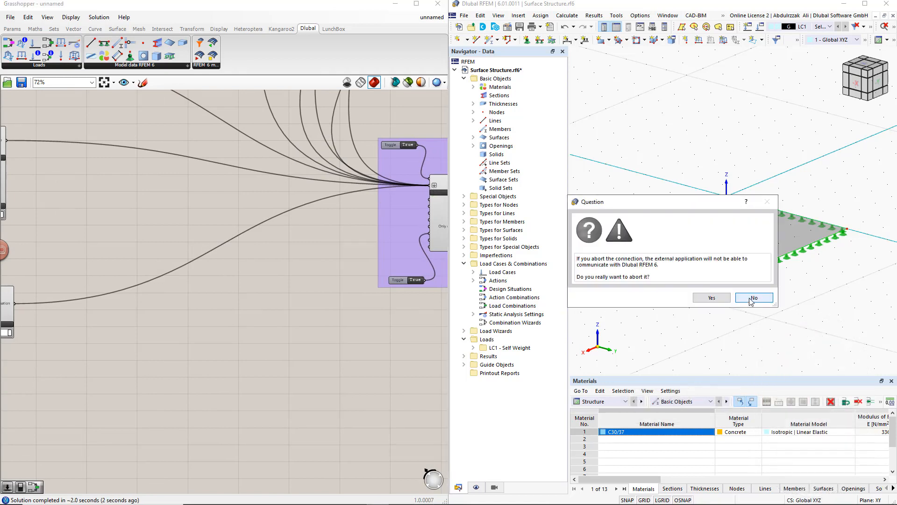
click(719, 301)
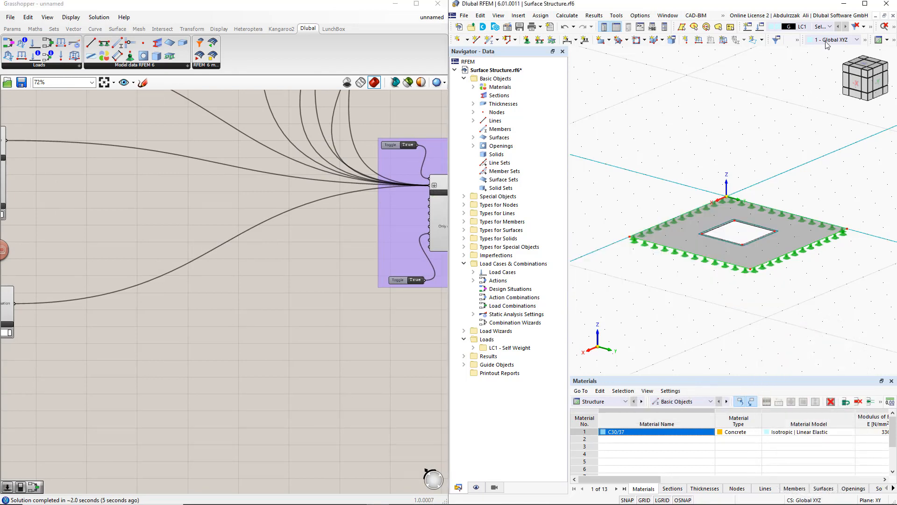
click(830, 27)
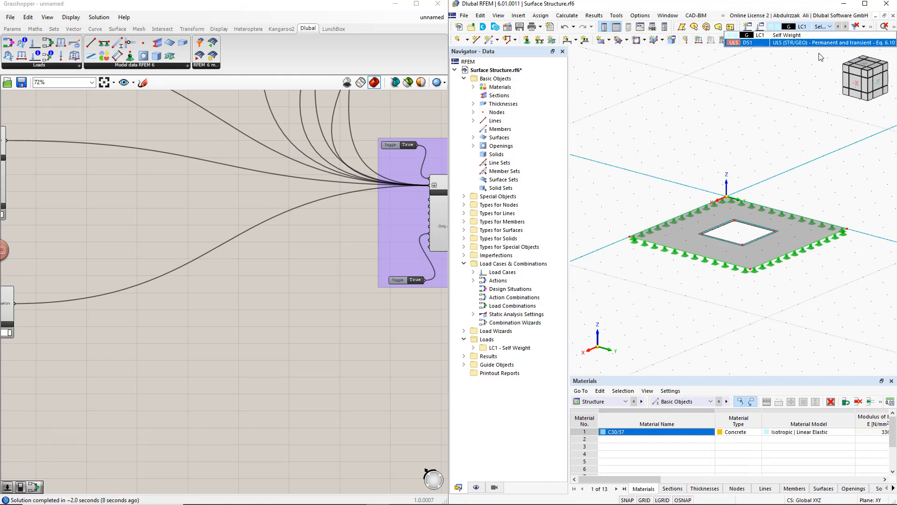
click(805, 65)
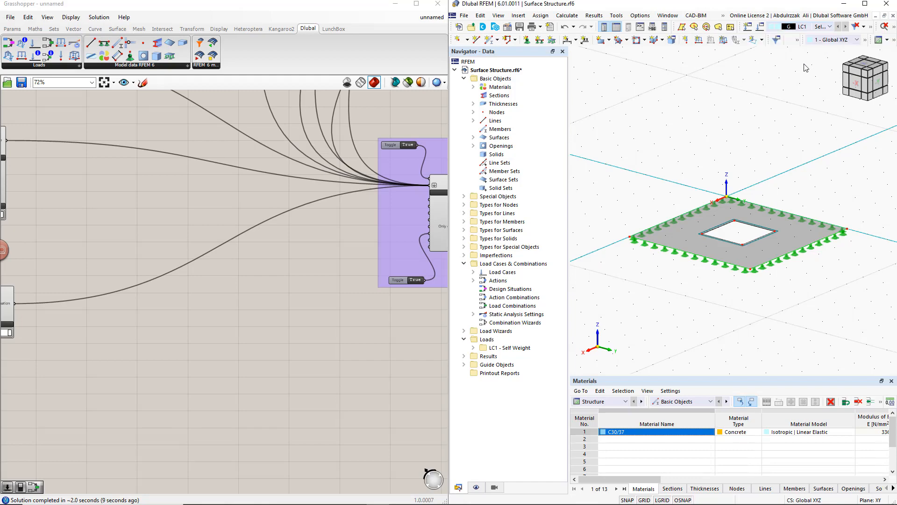
Step: Review the exported design situation in the Load Cases & Combinations dialog, then close it without changes
click(761, 27)
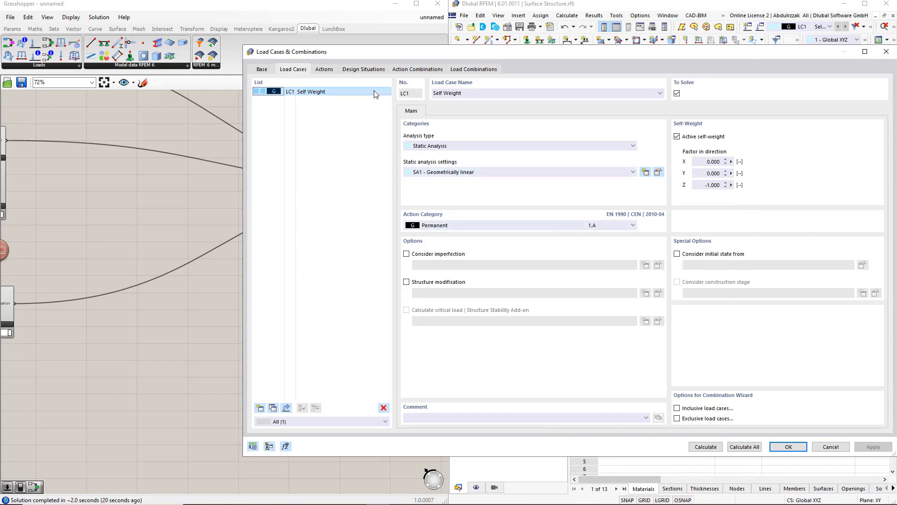
click(371, 70)
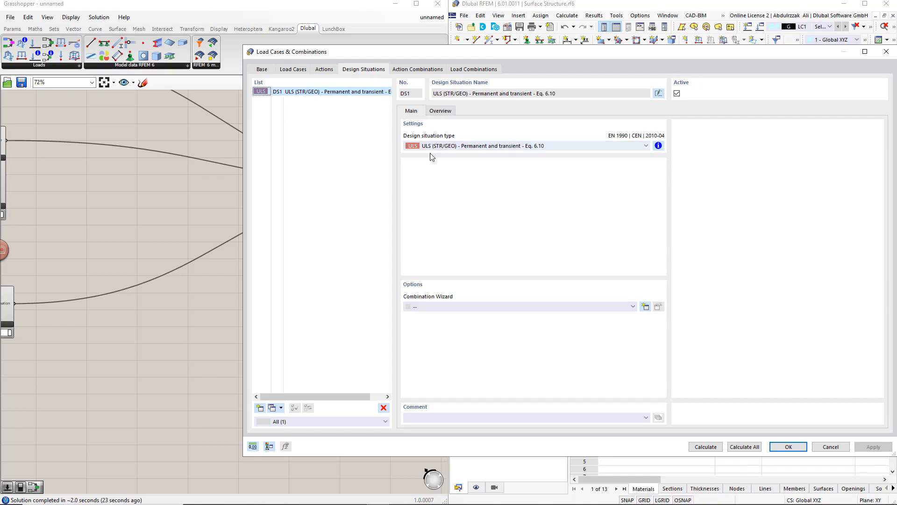
click(831, 446)
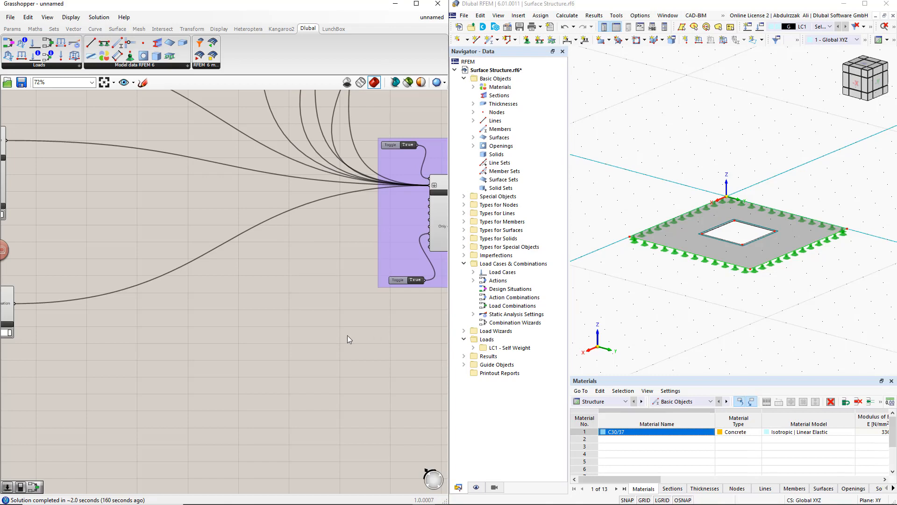
Step: Place a Load Combination component and a Load Combination Item component below the design situation components in Grasshopper
right_drag(151, 358, 340, 251)
scroll(276, 325, down, 2)
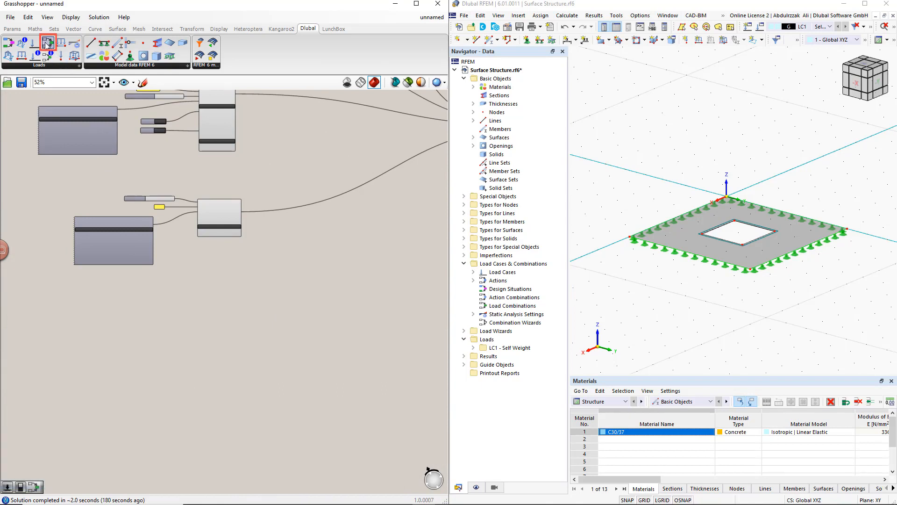
drag(47, 45, 332, 363)
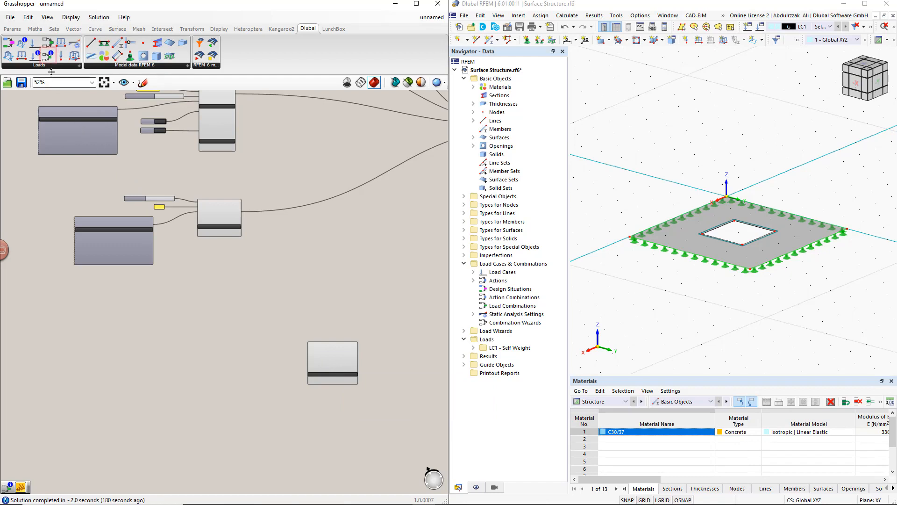
drag(48, 56, 208, 359)
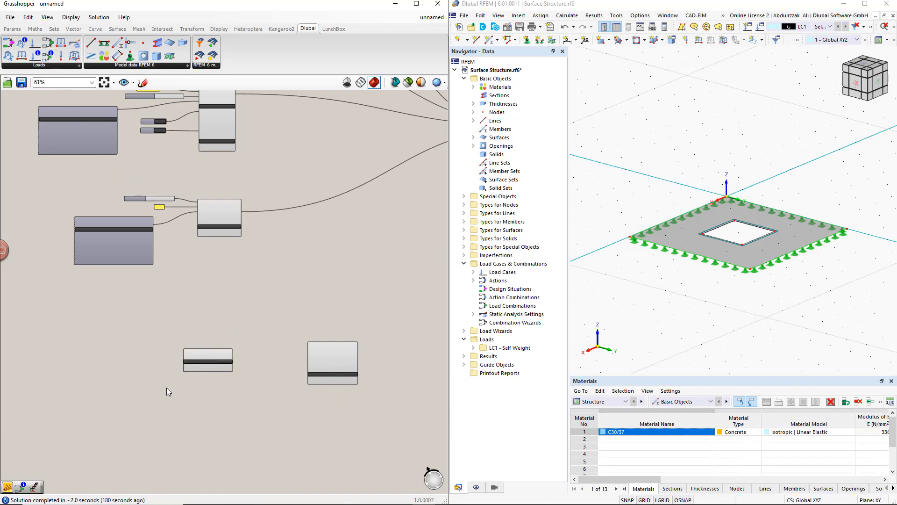
Step: Place a panel containing 1 to the left of the Load Combination Item component
scroll(166, 388, up, 4)
double_click(130, 286)
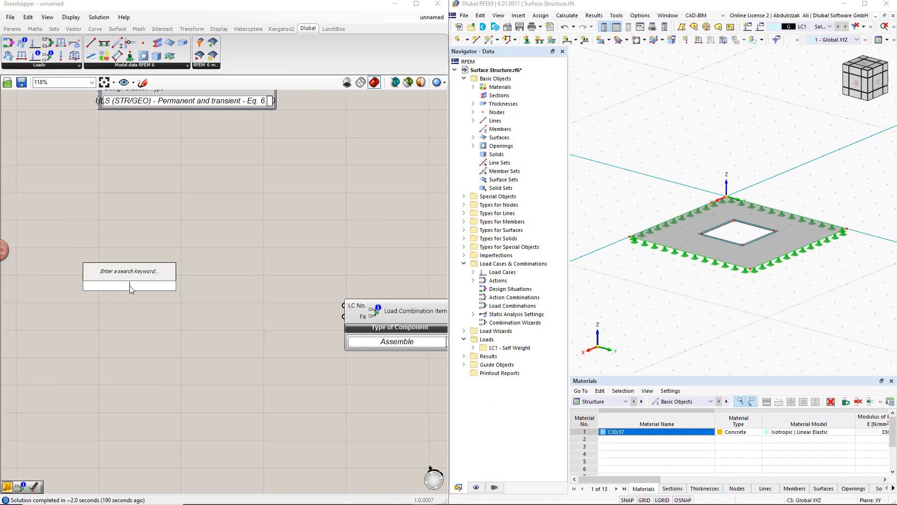
text(//)
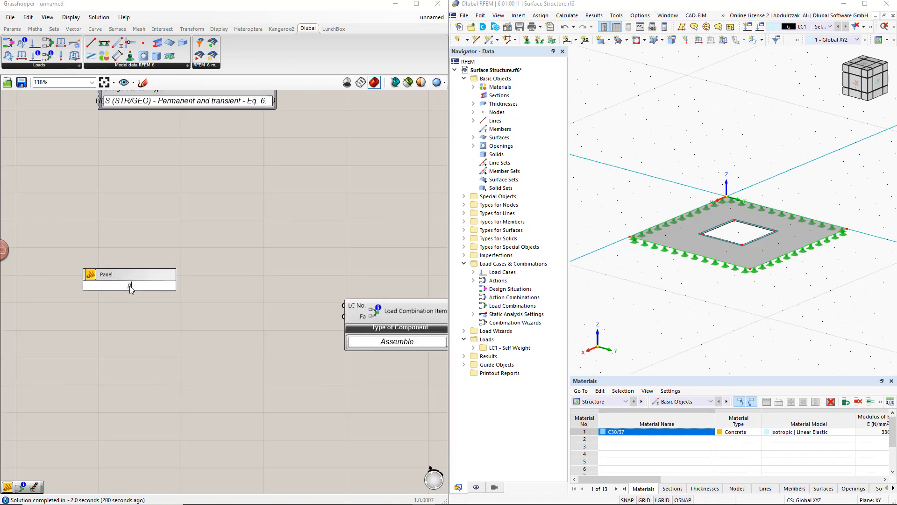
text(1)
key(Return)
click(132, 290)
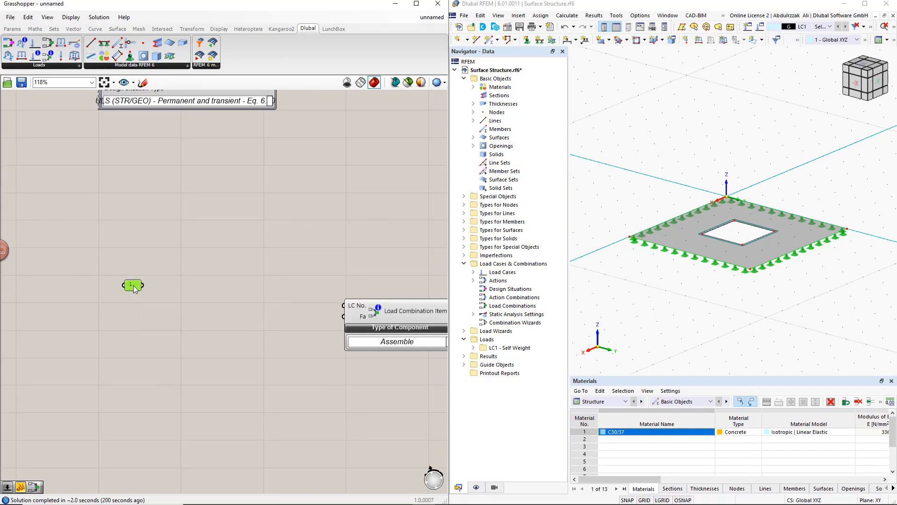
Step: Duplicate the panel directly below the original and set the copy's content to 1.35
alt+drag(132, 290, 131, 333)
double_click(127, 333)
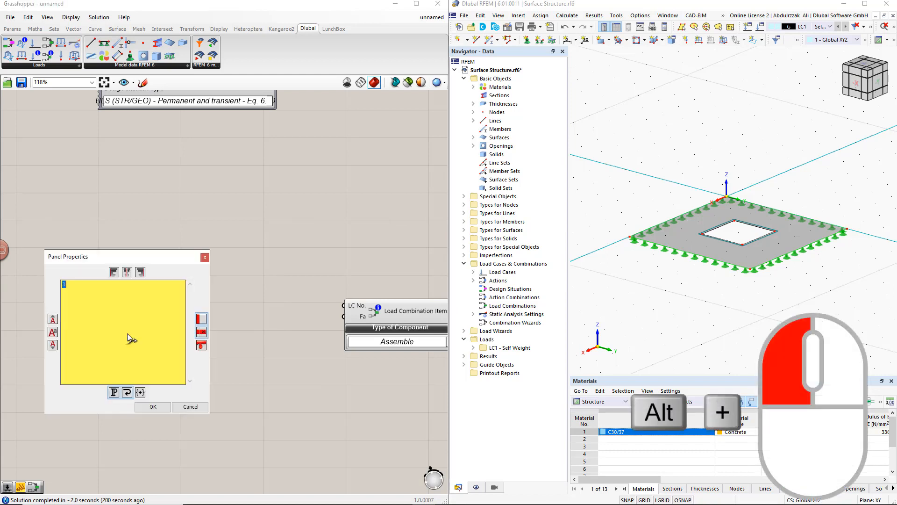
text(1)
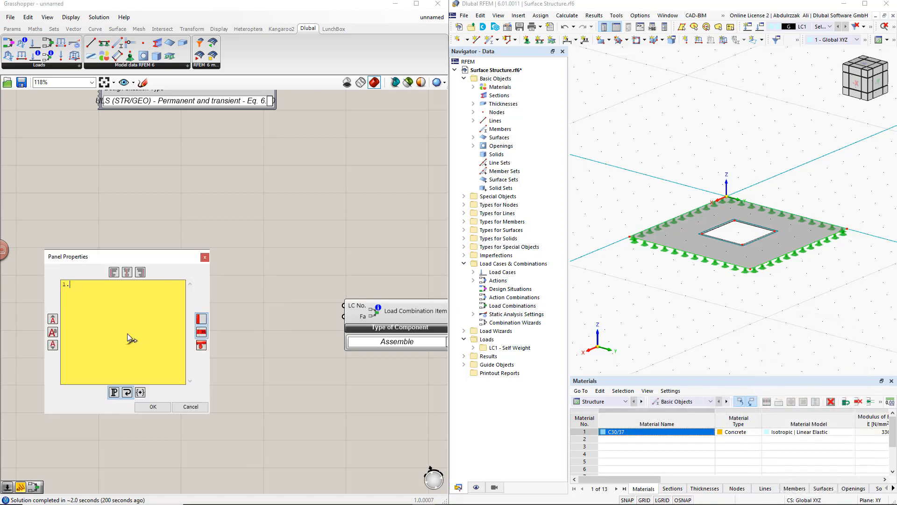
text(.35)
click(152, 407)
Step: Turn off Multiline Data for the panels containing 1 and 1.35, and enlarge both panels
right_click(131, 287)
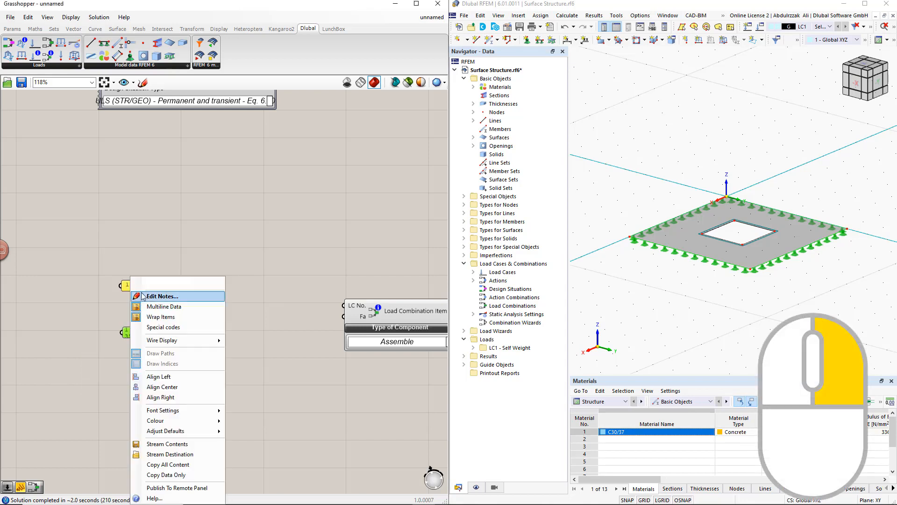
click(152, 305)
right_click(131, 332)
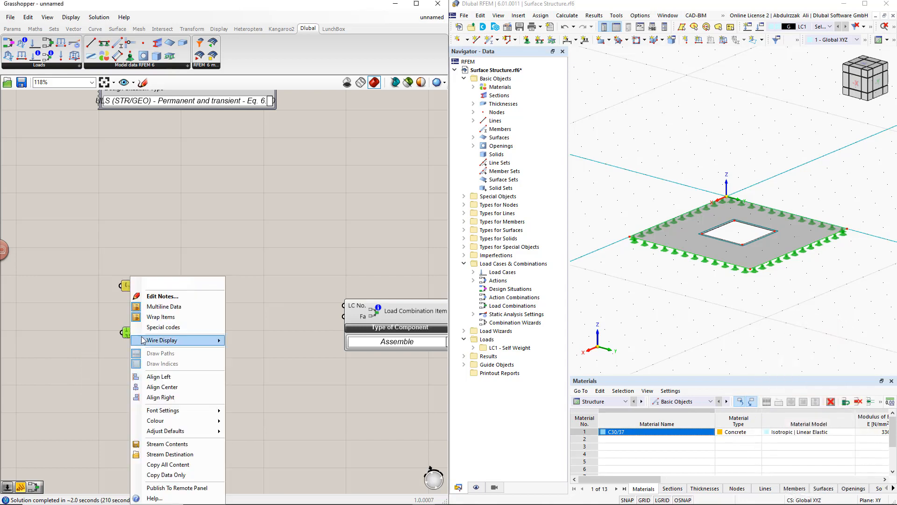
click(140, 307)
drag(137, 289, 163, 304)
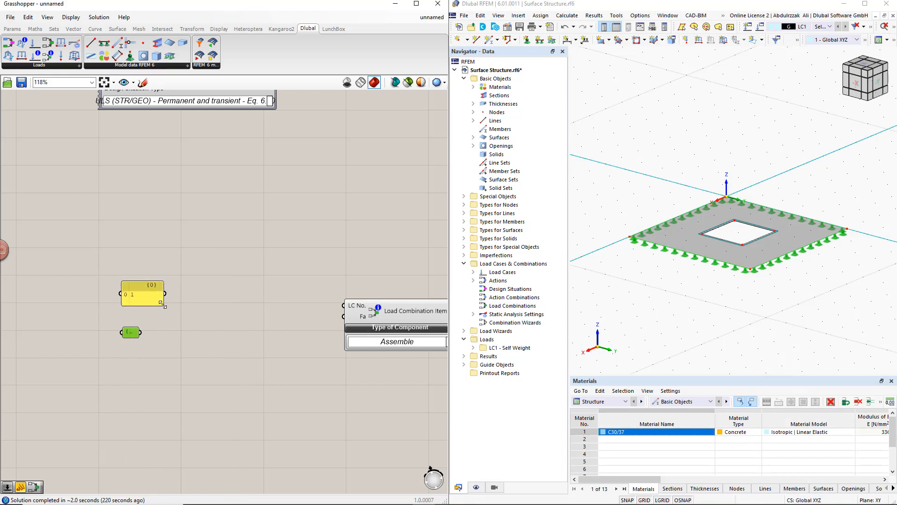
drag(136, 334, 164, 357)
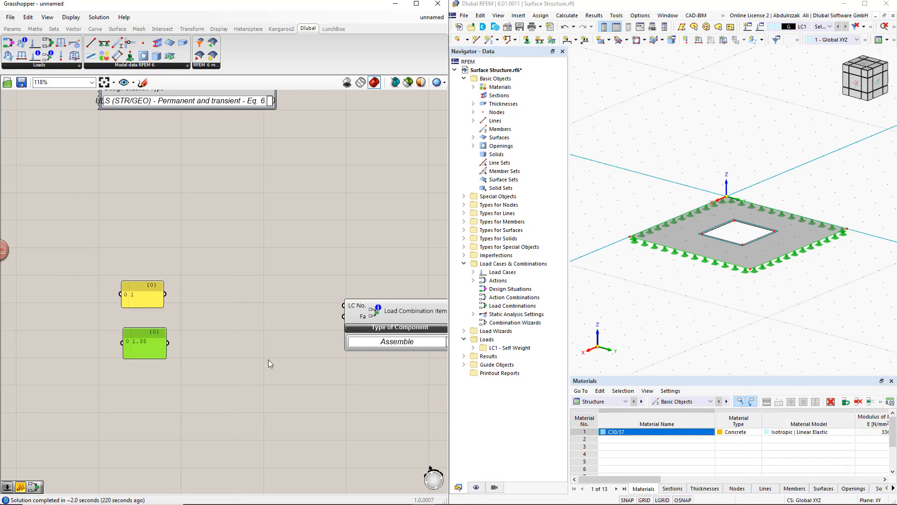
Step: Connect the panel containing 1 to LC No. and the 1.35 panel to Fa on the Load Combination Item component
right_drag(268, 360, 210, 354)
drag(107, 289, 279, 304)
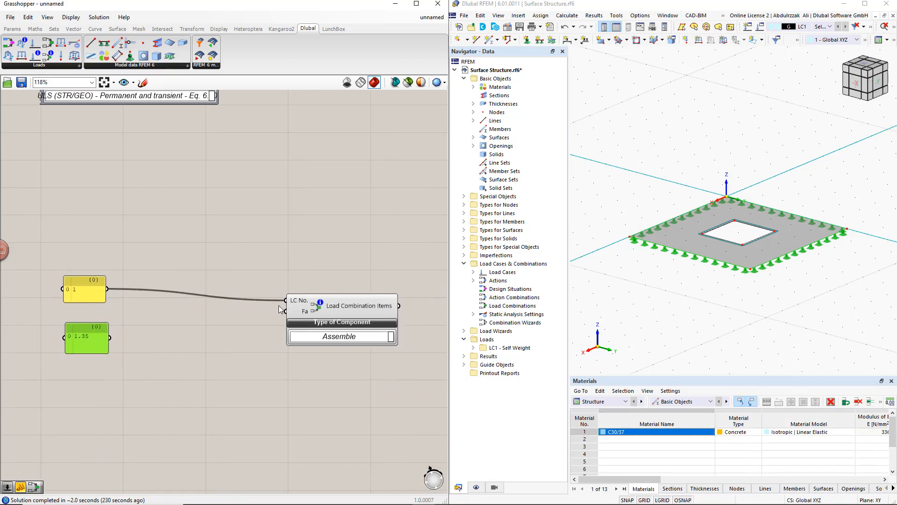
drag(109, 337, 286, 311)
scroll(259, 343, down, 3)
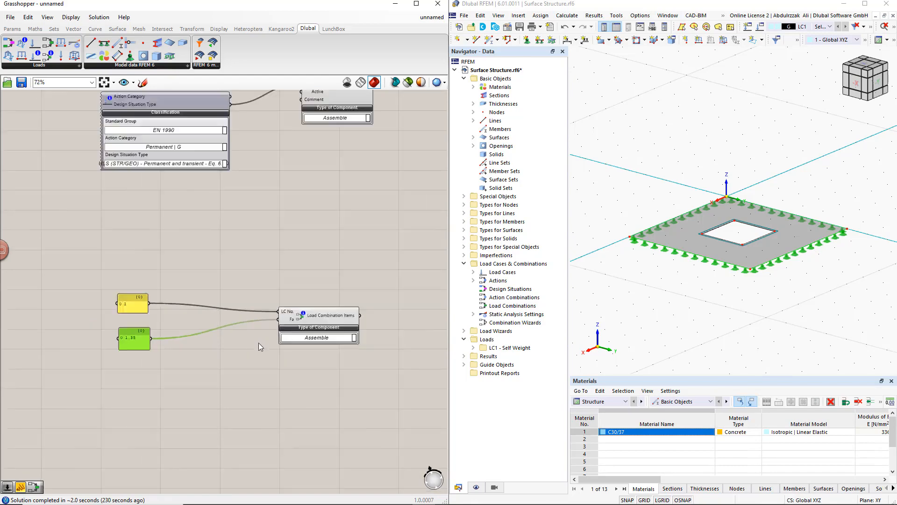
Step: Connect the Load Combination Items output to the Items input of the Load Combination component
right_drag(259, 343, 234, 339)
scroll(247, 316, up, 2)
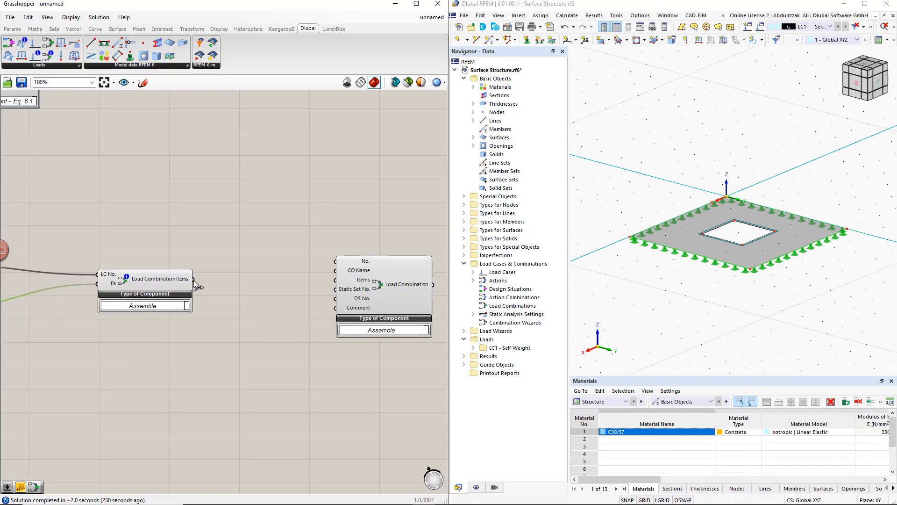
drag(203, 284, 335, 286)
click(301, 259)
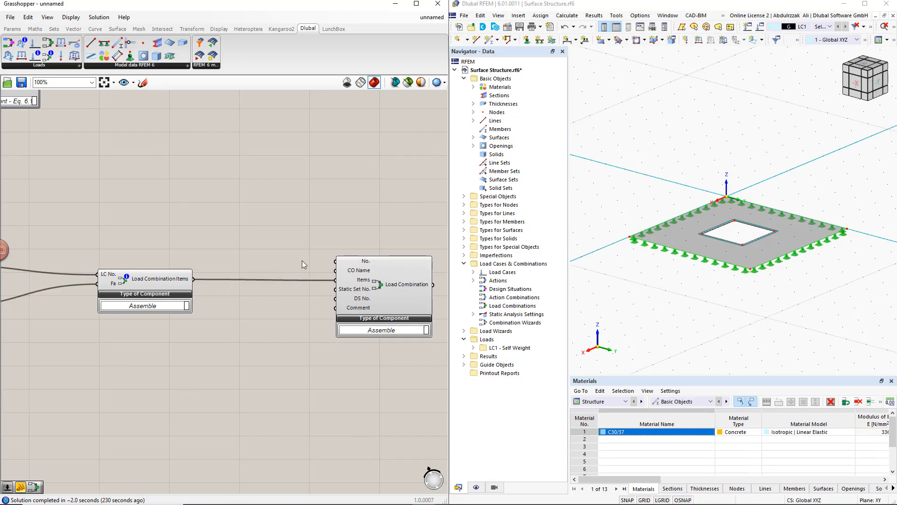
Step: Add a panel reading "CO1 ULS" and connect it to the Load Combination component's CO Name input
double_click(266, 222)
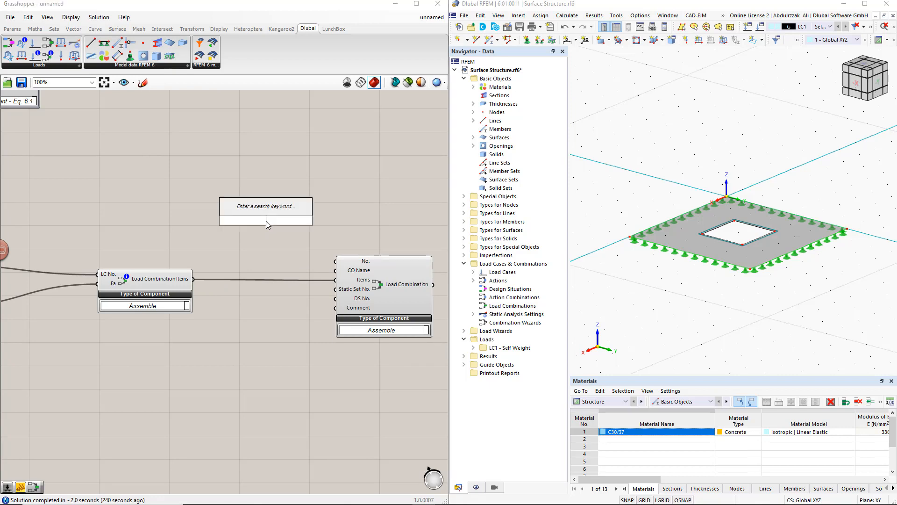
text(panel)
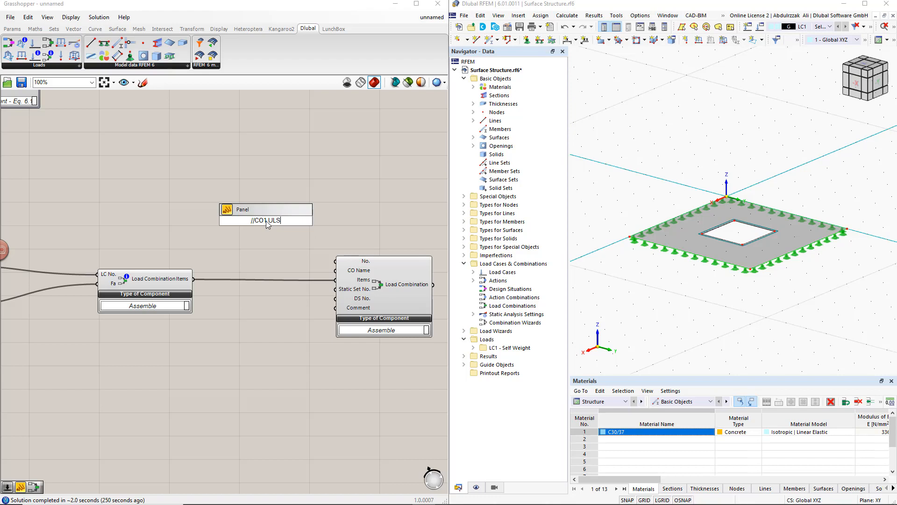
key(Return)
drag(283, 222, 336, 270)
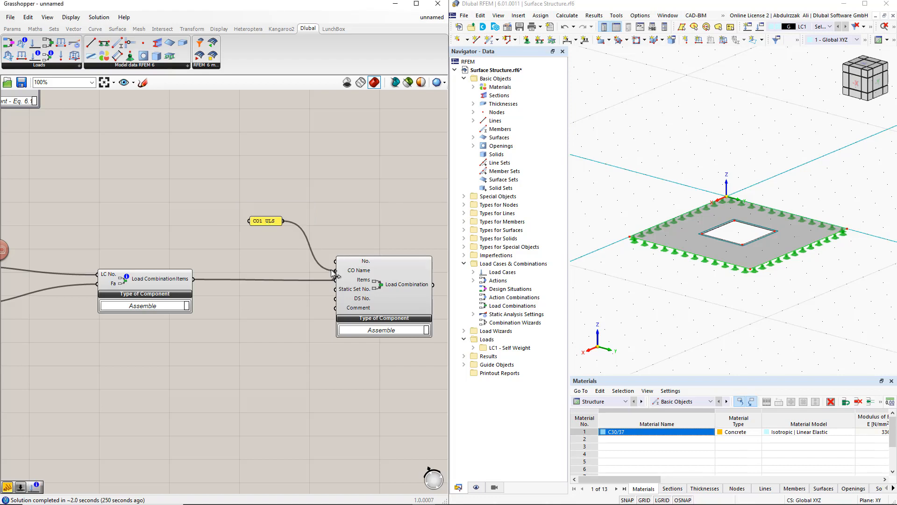
Step: Duplicate the "CO1 ULS" panel below the combination items wire and set the copy's content to 1
alt+drag(271, 223, 279, 289)
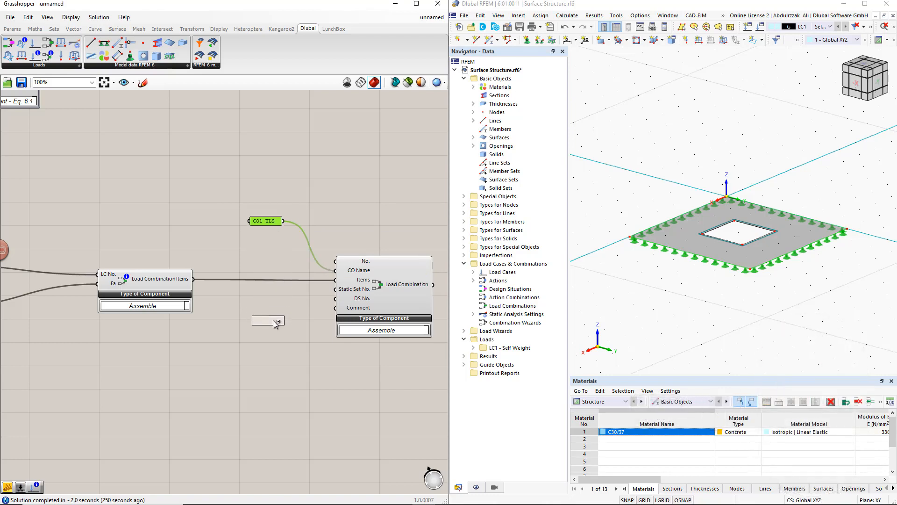
alt+drag(273, 320, 272, 324)
double_click(271, 326)
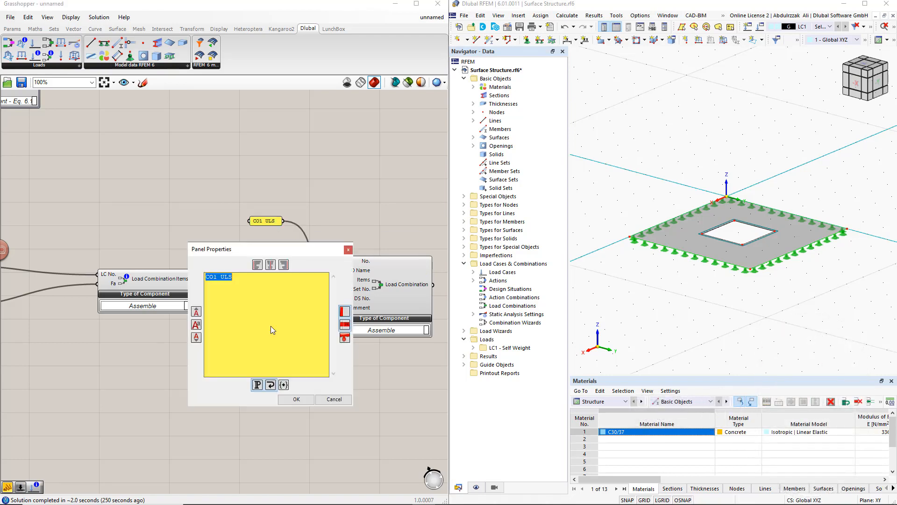
text(1)
click(295, 400)
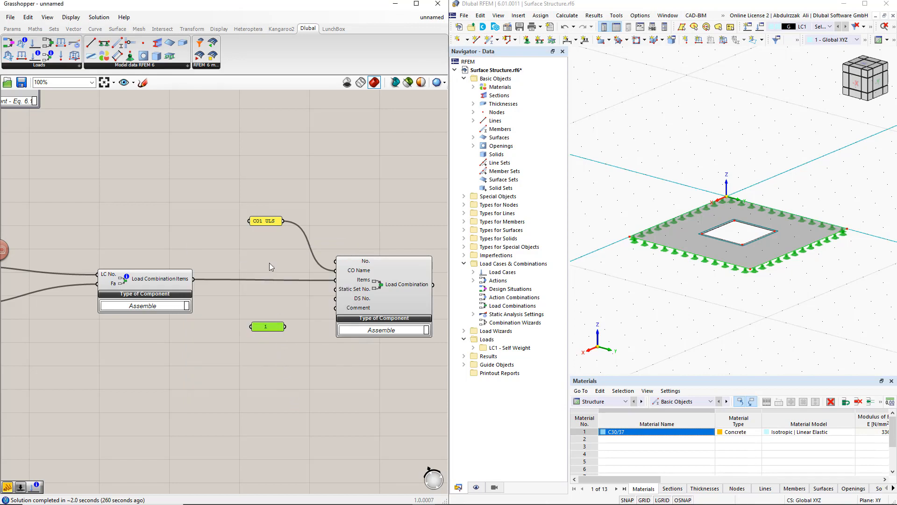
Step: Turn off Multiline Data and enlarge both Load Combination panels, then connect the panel containing 1 to DS No
right_click(264, 223)
click(286, 251)
drag(253, 226, 218, 228)
drag(256, 328, 212, 348)
right_click(242, 328)
click(270, 326)
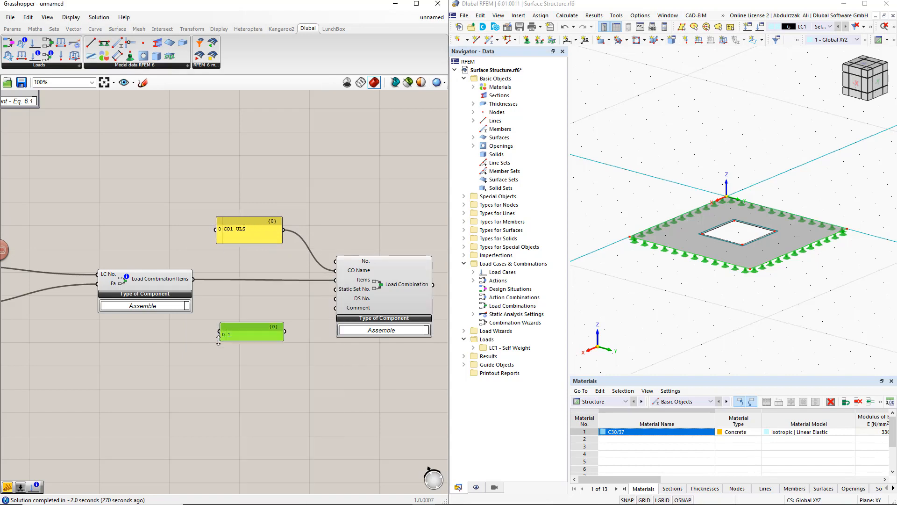
drag(284, 335, 332, 305)
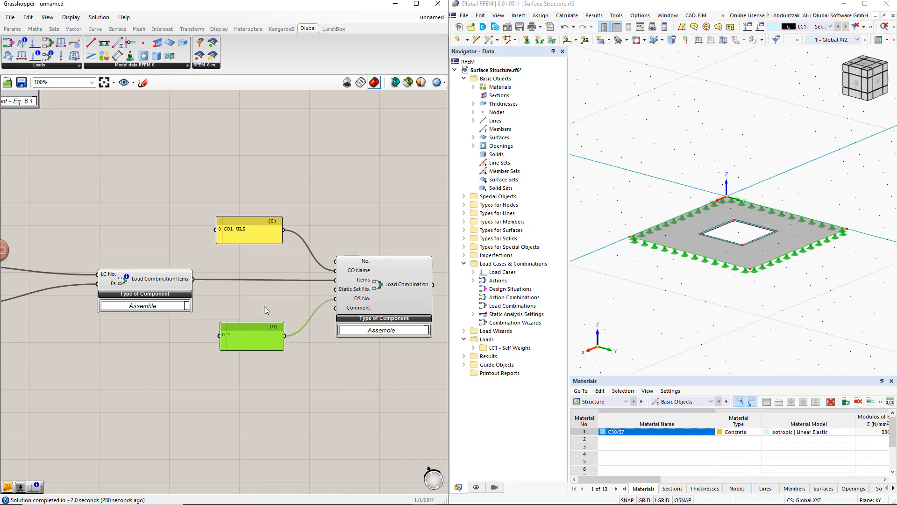
Step: Add a number slider with value 1 and connect it to the Load Combination component's Static Set No. input
double_click(248, 307)
text(slider)
key(Return)
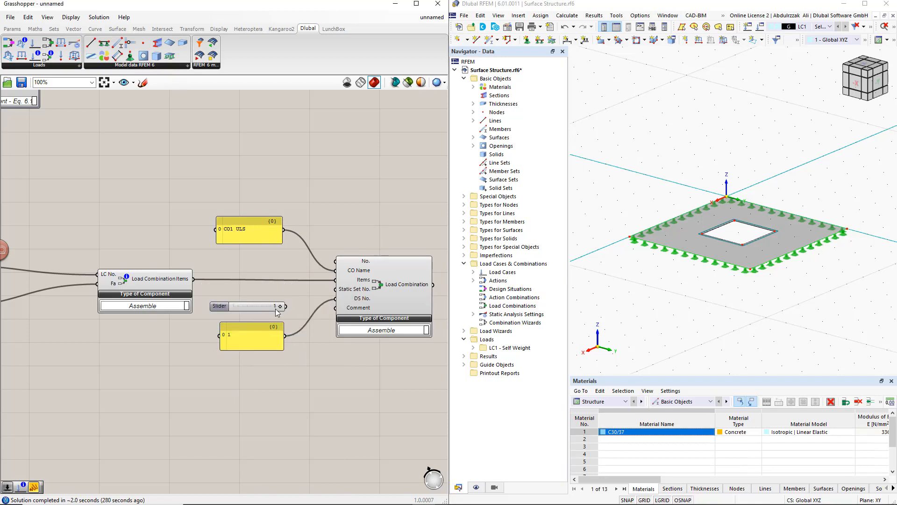
drag(280, 306, 422, 291)
Step: Add the Load Combination output to the RFEM export component's Input, keeping the existing connections
scroll(368, 338, down, 2)
right_drag(368, 345, 252, 359)
scroll(268, 361, down, 2)
right_drag(353, 325, 303, 359)
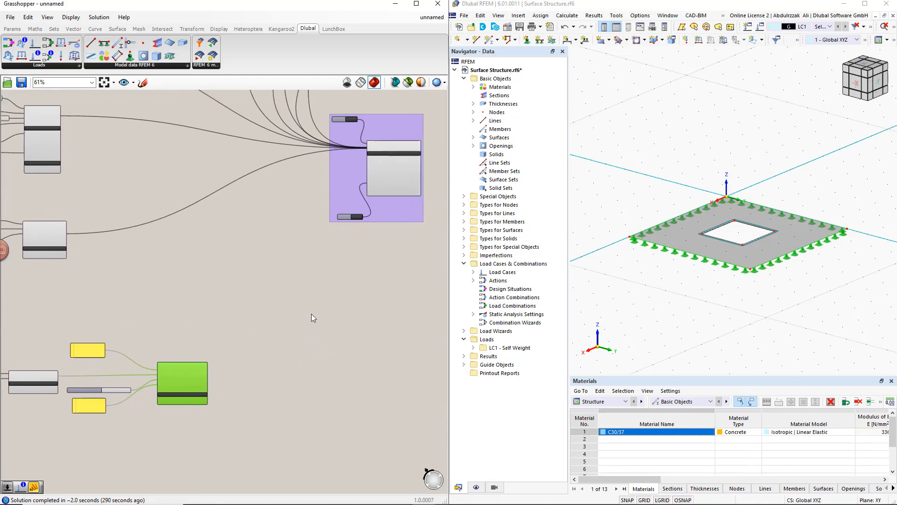
scroll(312, 313, up, 1)
right_drag(312, 313, 301, 327)
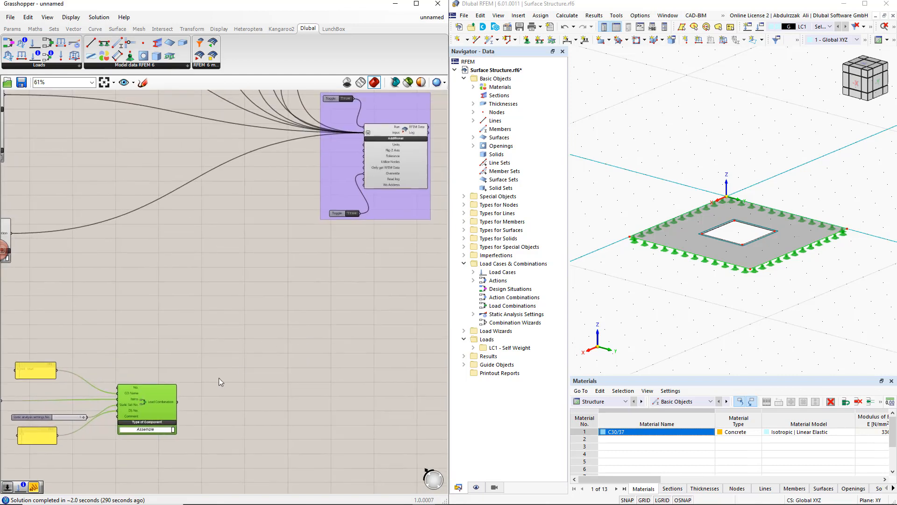
shift+drag(178, 401, 366, 136)
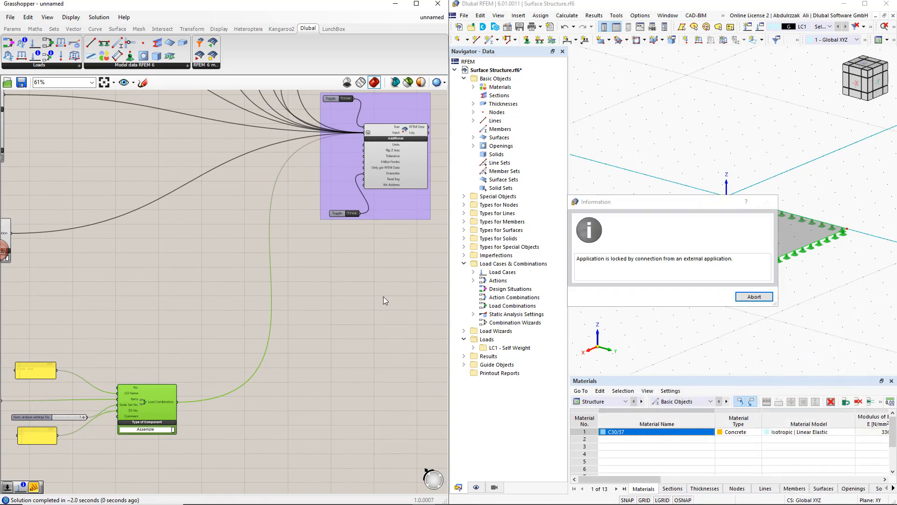
Step: Abort the external connection lock in RFEM and check the load case list for the exported load combination
click(751, 297)
click(753, 298)
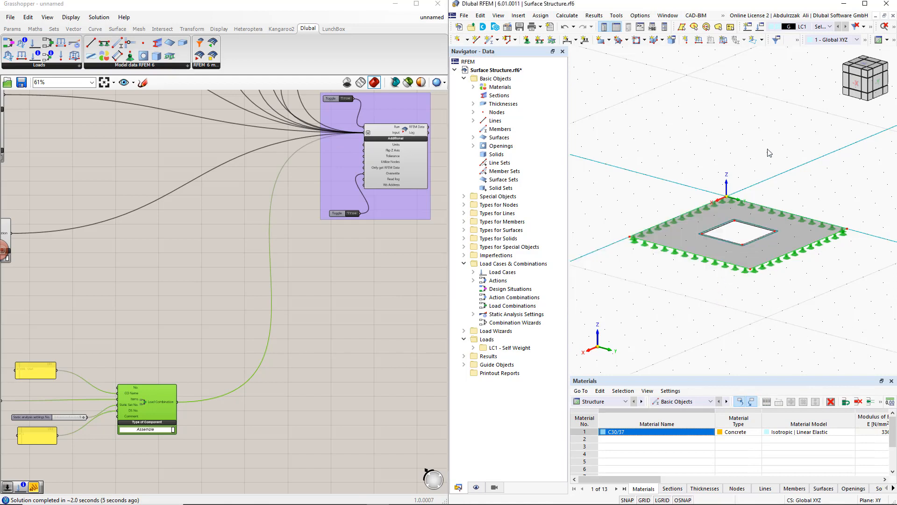
click(830, 27)
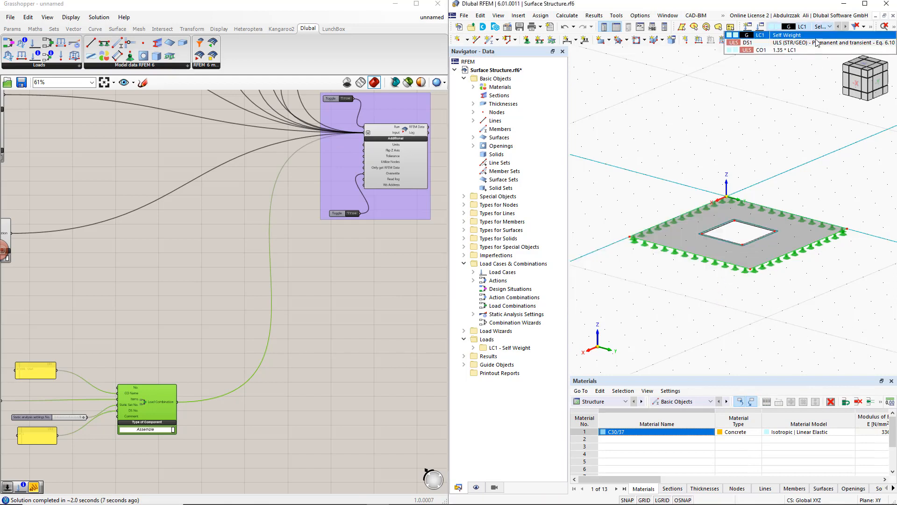
click(786, 90)
click(399, 312)
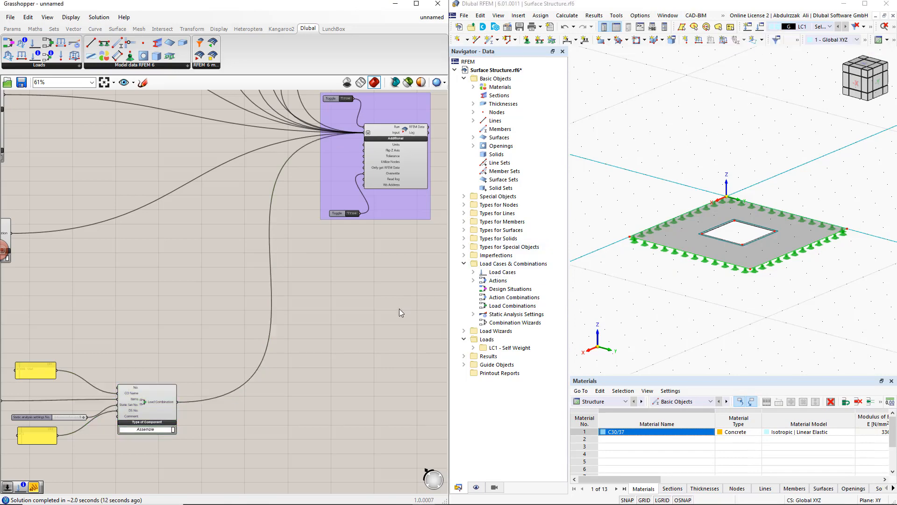
Step: Move the grouped RFEM export component and its toggles farther right and down on the Grasshopper canvas
scroll(399, 309, down, 2)
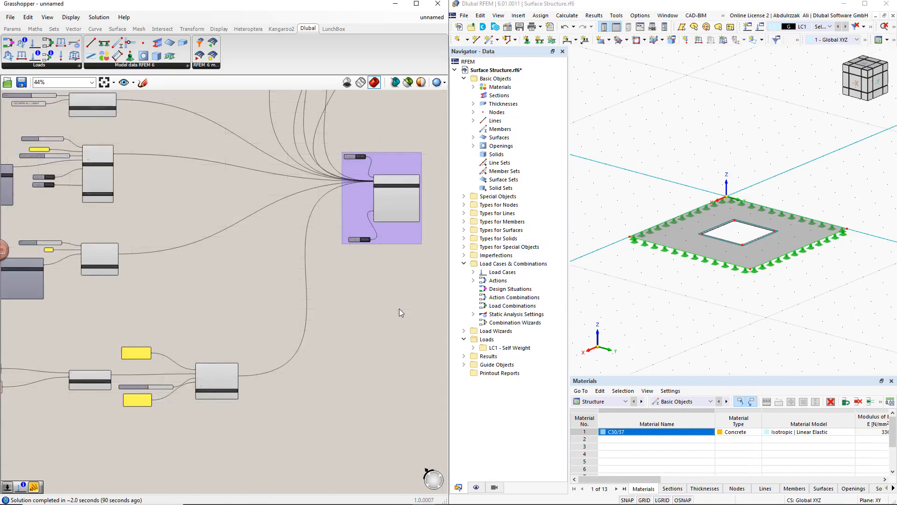
right_drag(399, 308, 270, 251)
drag(260, 217, 374, 259)
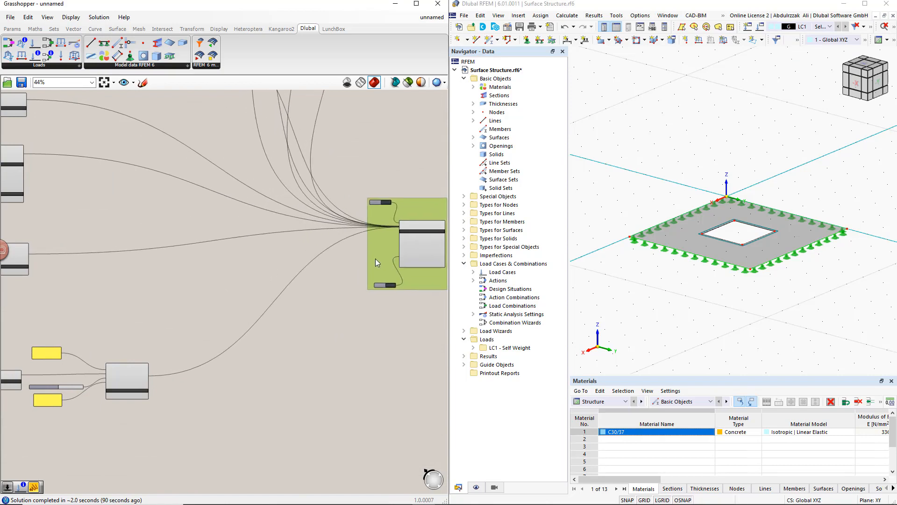
scroll(380, 251, up, 3)
right_drag(324, 309, 228, 240)
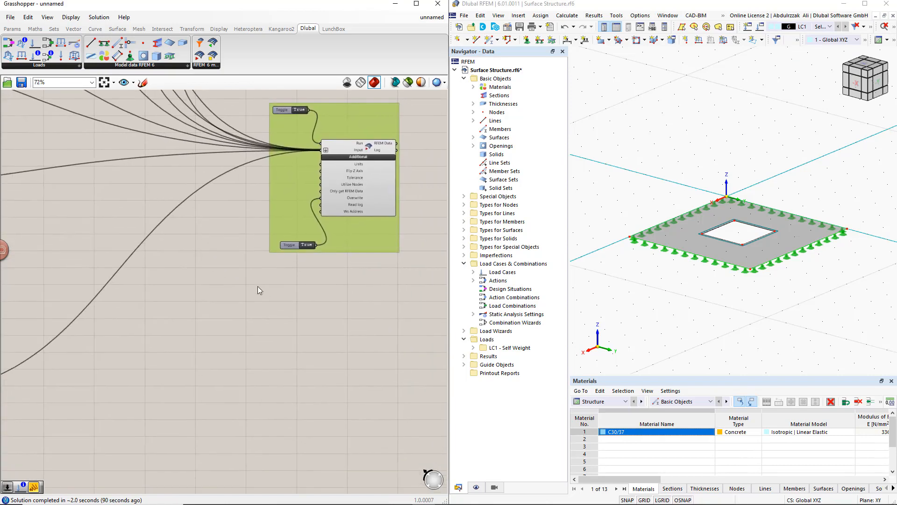
right_drag(261, 293, 286, 317)
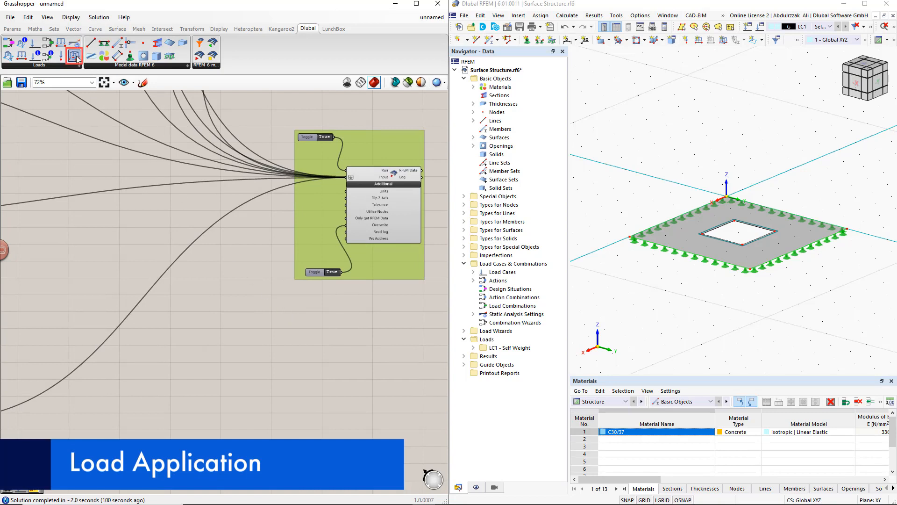
Step: Place a Surface Load component below and to the left of the RFEM export group
drag(75, 56, 224, 321)
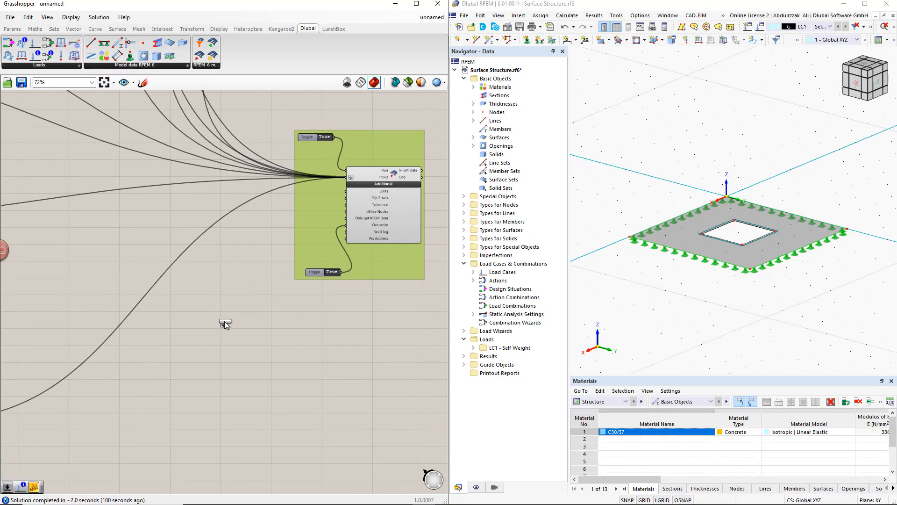
drag(223, 363, 223, 364)
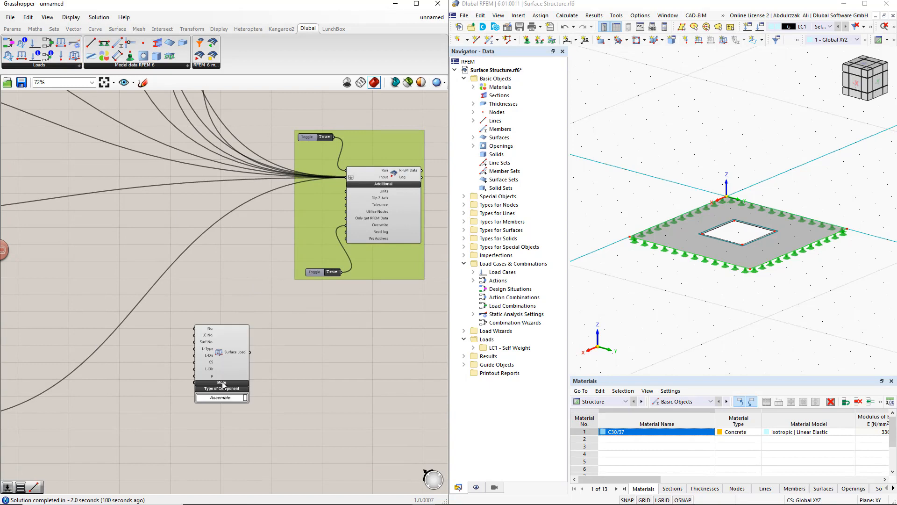
right_drag(240, 436, 291, 371)
drag(271, 296, 282, 346)
click(193, 321)
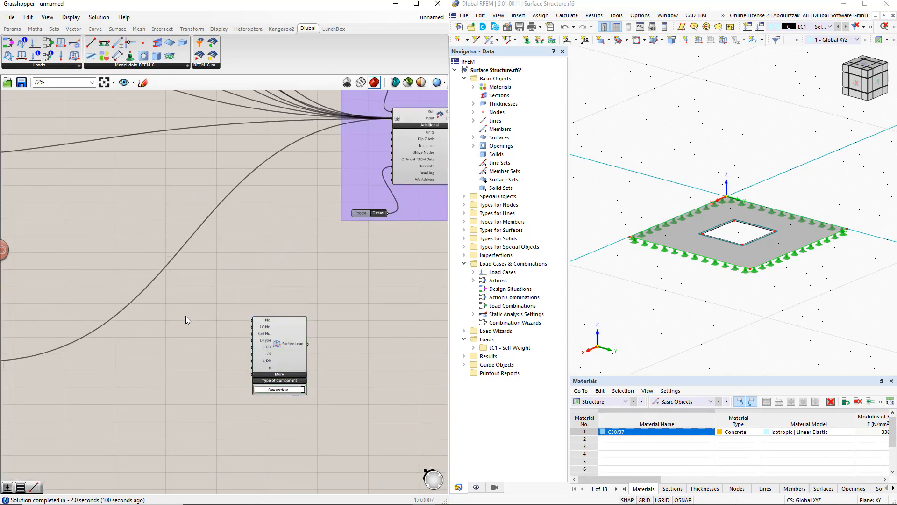
Step: Add a number slider with value 1, connect it to the Surface Load's LC No. input, and align it beside the component
double_click(186, 316)
text(1)
key(Return)
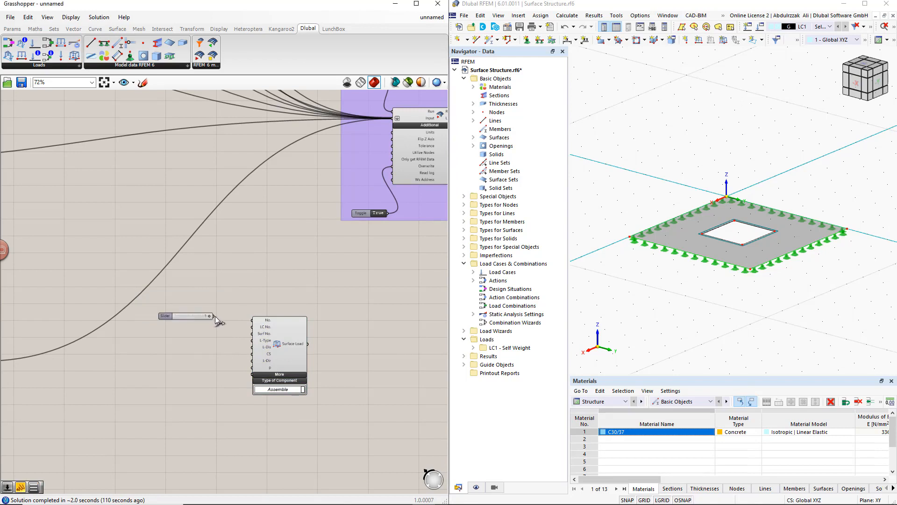
drag(213, 315, 251, 327)
drag(176, 315, 173, 321)
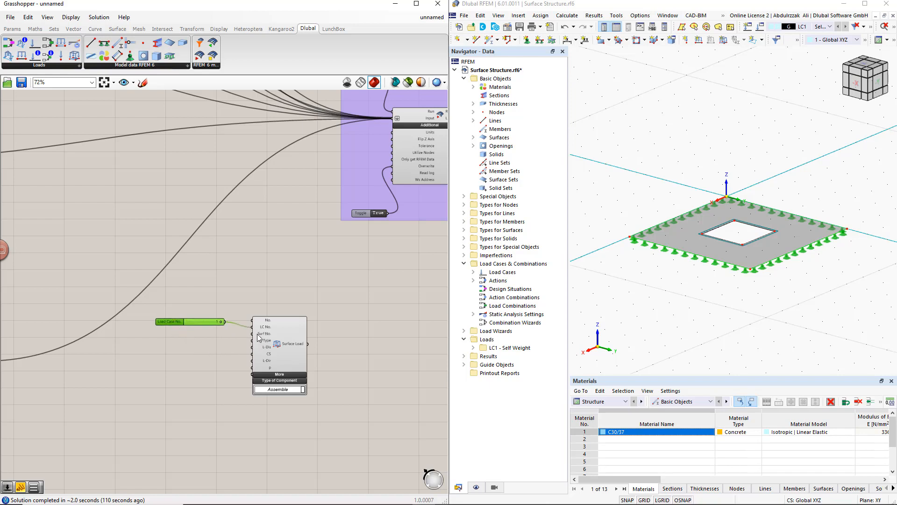
Step: Add a second number slider with value 1 and connect it to the Surface Load's Surf No. input
double_click(191, 337)
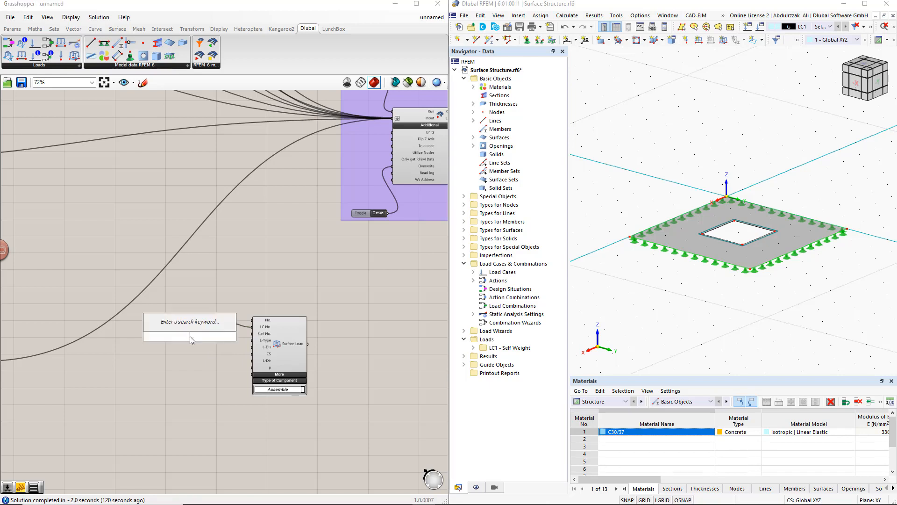
text(1)
key(Return)
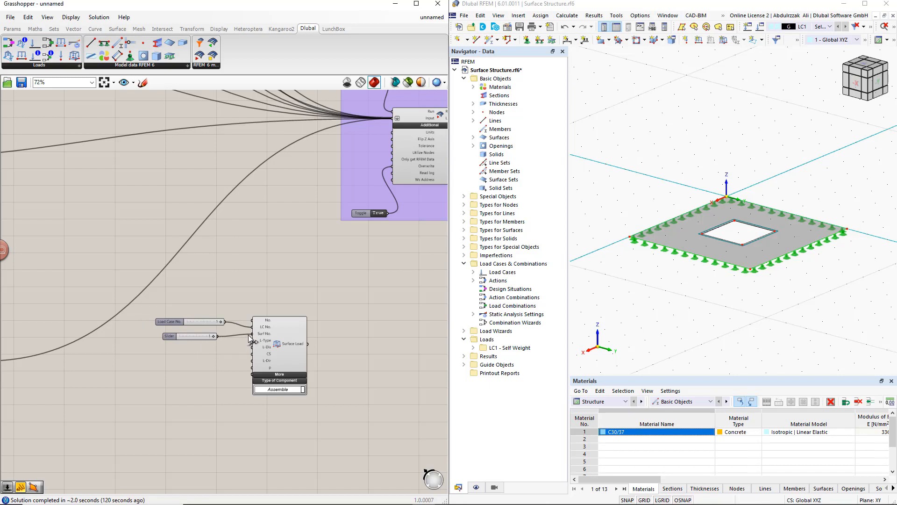
drag(248, 335, 253, 333)
Step: Add value lists for the Surface Load's L-Type, L-Dis and L-Dir inputs and arrange them below the sliders
double_click(200, 360)
text(Va)
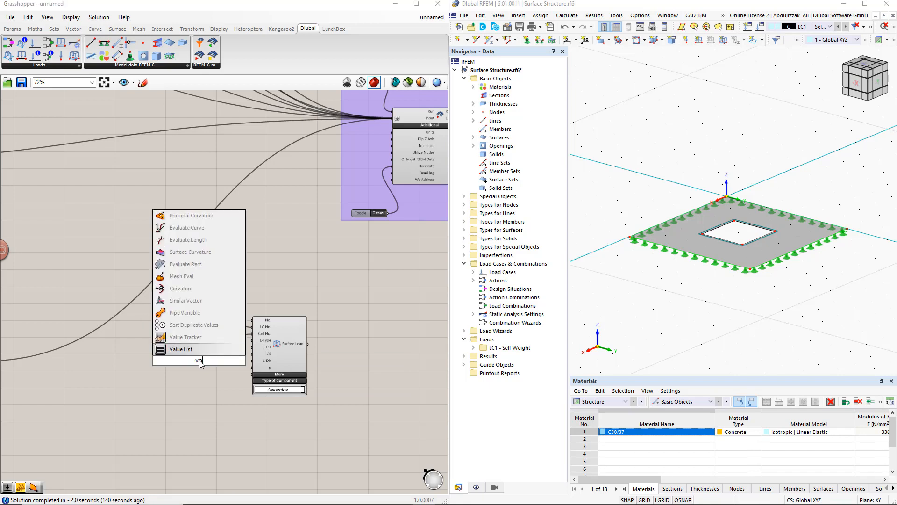
text(lue)
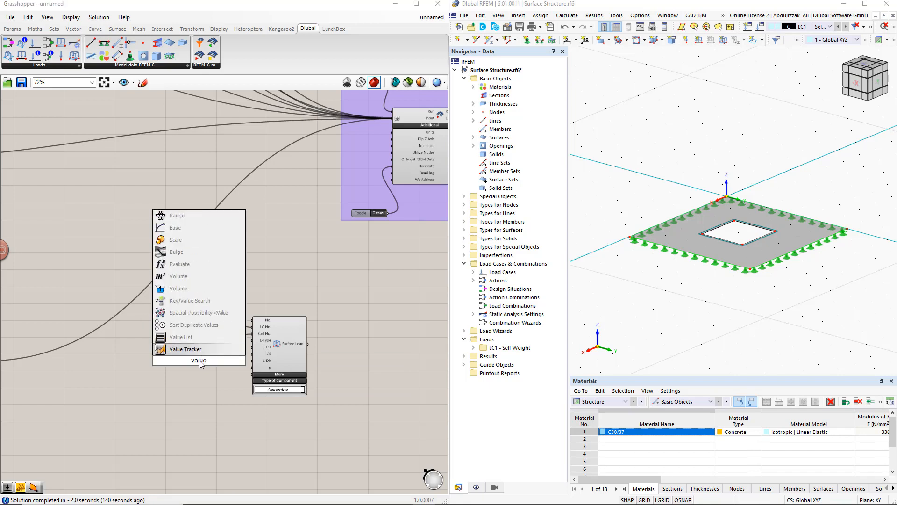
click(186, 337)
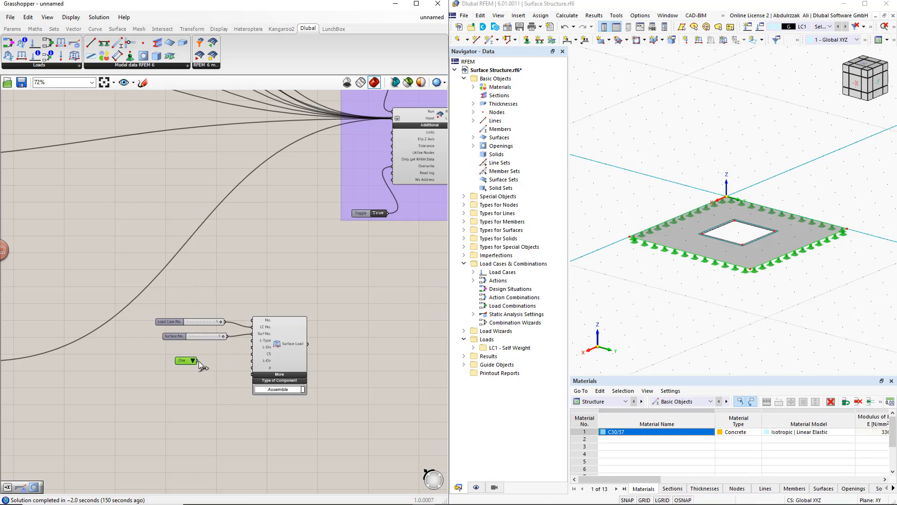
drag(198, 361, 168, 357)
drag(212, 380, 187, 382)
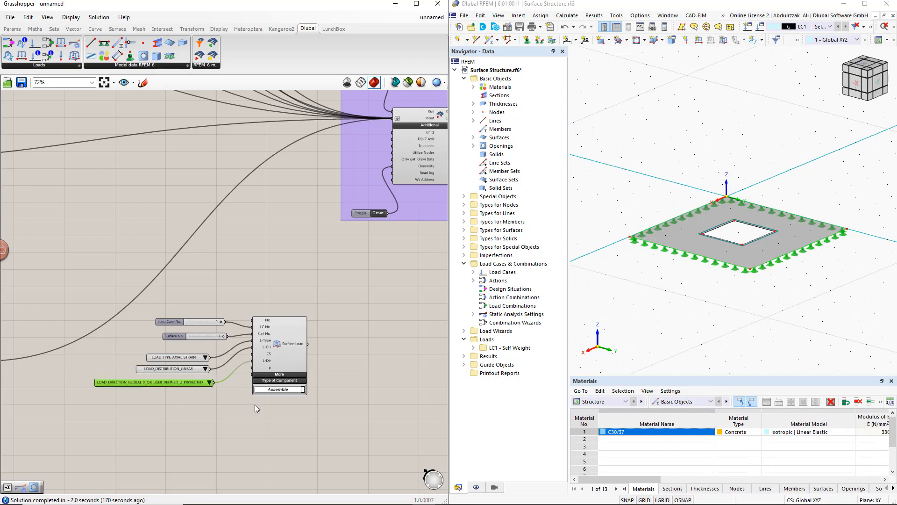
click(236, 389)
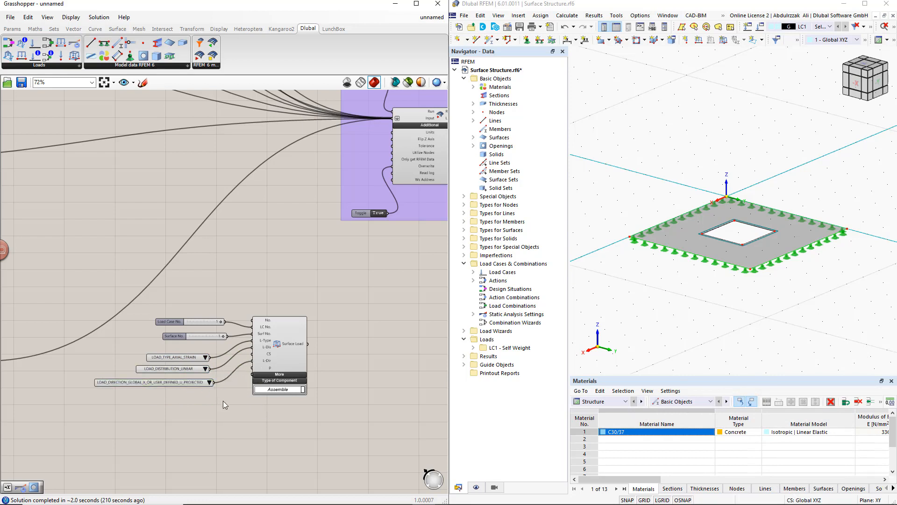
Step: Set the load type to LOAD_TYPE_FORCE and the load distribution to LOAD_DISTRIBUTION_UNIFORM
scroll(226, 398, up, 2)
right_drag(229, 389, 249, 324)
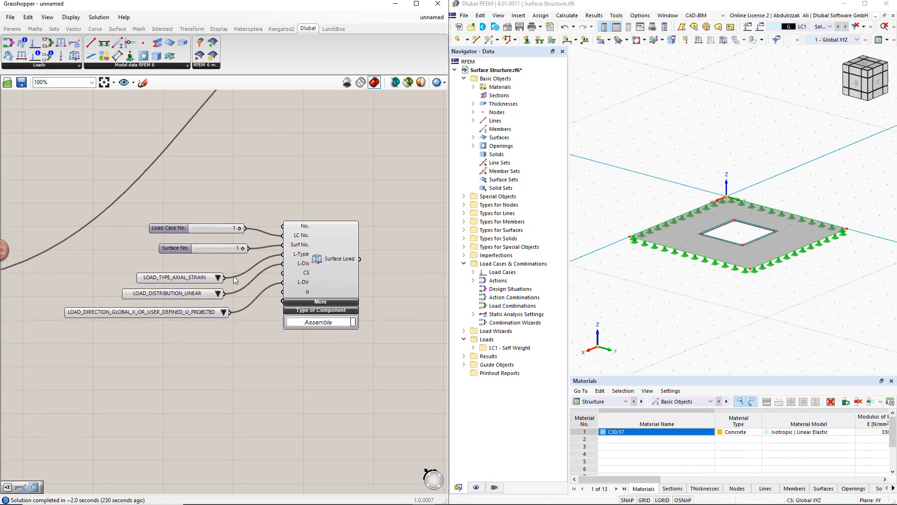
click(219, 278)
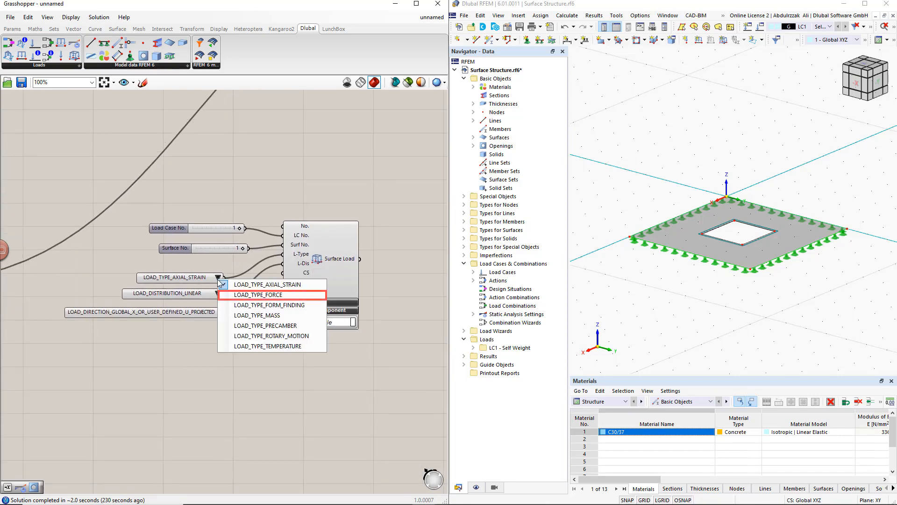
click(233, 295)
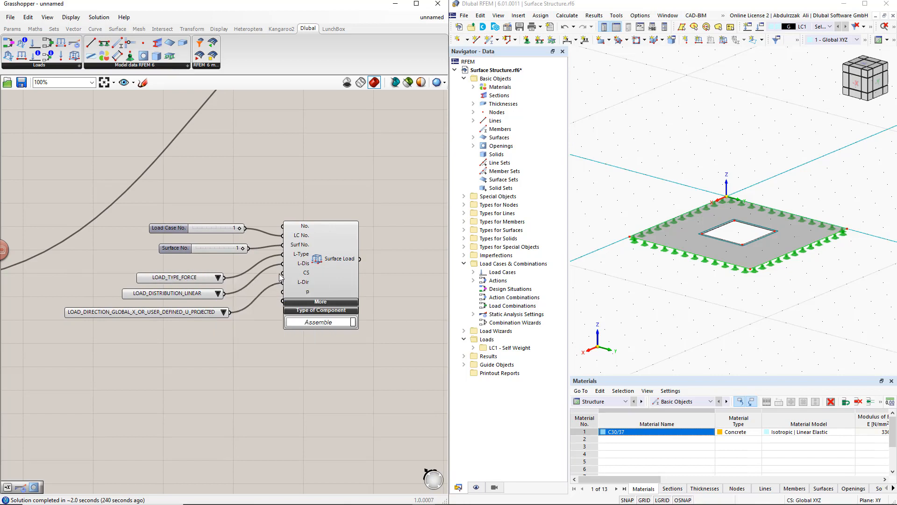
click(218, 294)
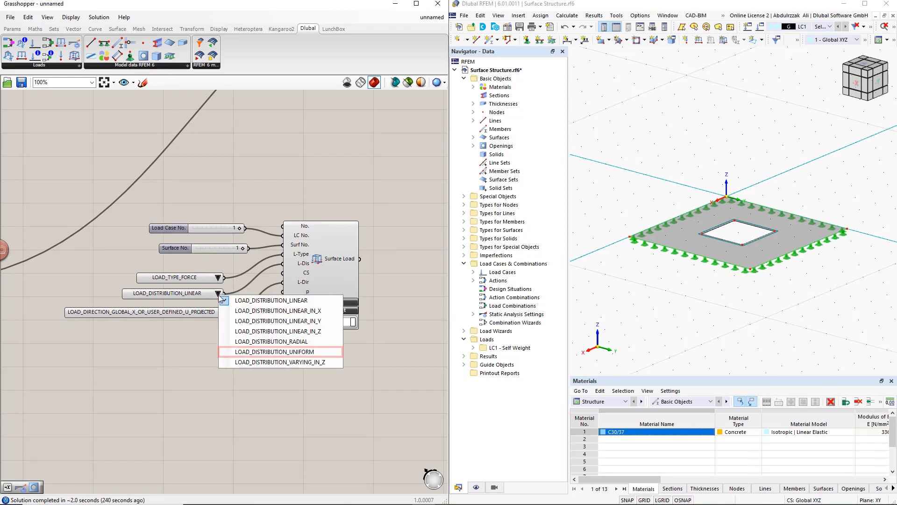
click(240, 352)
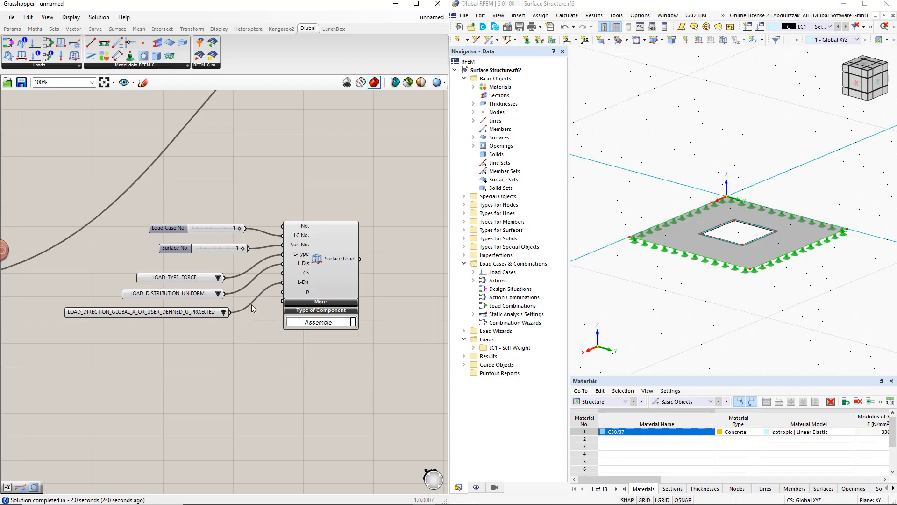
Step: Set the load direction to LOAD_DIRECTION_GLOBAL_Z_OR_USER_DEFINED_W_TRUE and move the Surface Load component slightly farther from its input lists
click(226, 313)
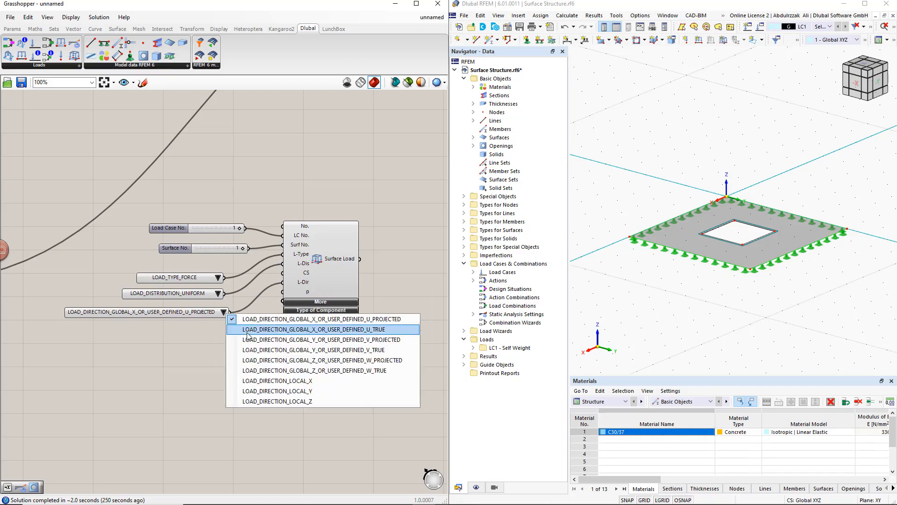
click(277, 371)
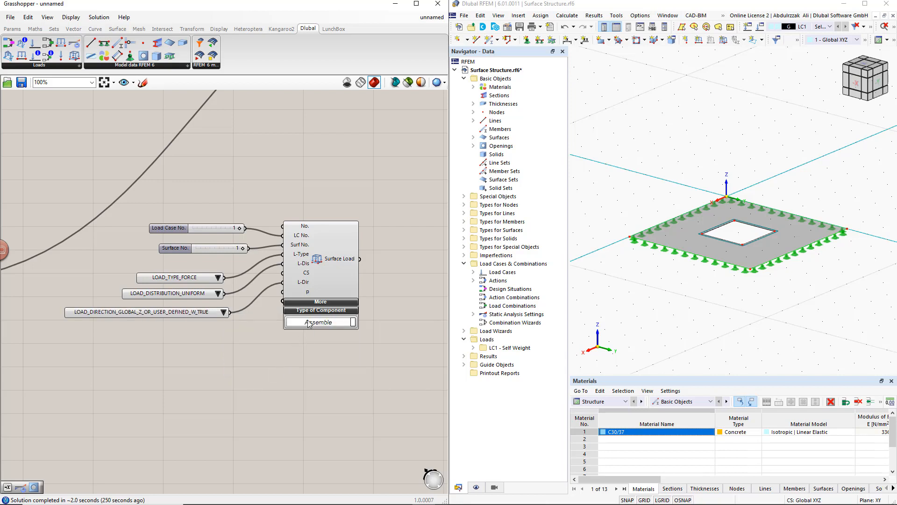
drag(312, 280, 349, 293)
click(293, 329)
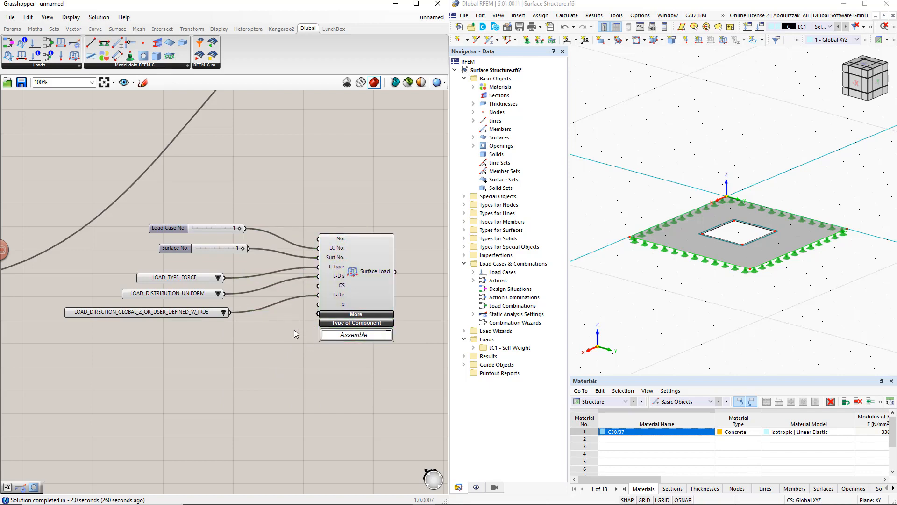
Step: Add a number slider with value 10000 and connect it to the Surface Load's magnitude input p
double_click(221, 341)
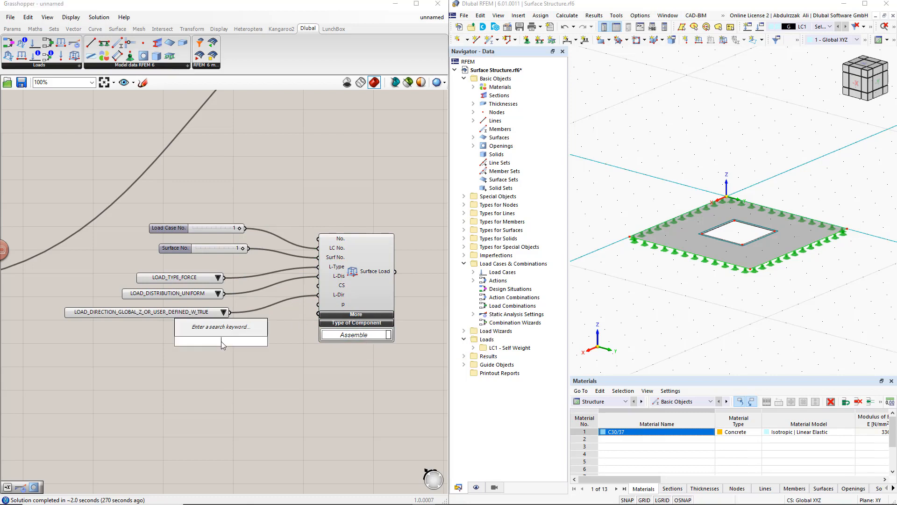
text(1)
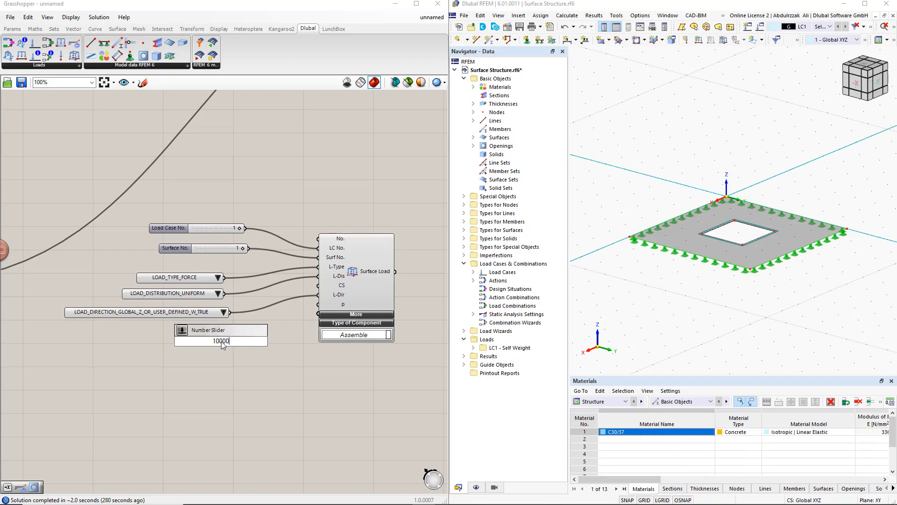
text(0000)
key(Return)
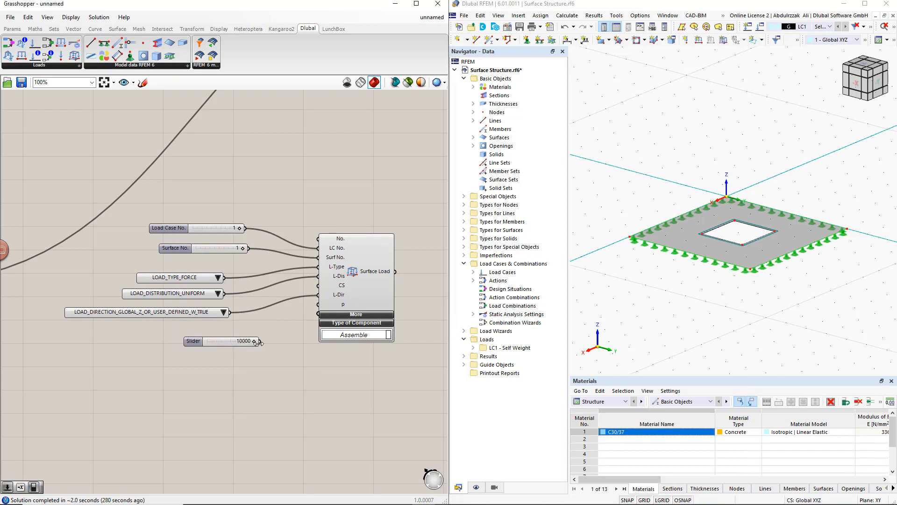
drag(260, 342, 315, 306)
Step: Add the Surface Load output to the RFEM export component's Input, keeping the existing connections, and abort RFEM's external connection lock
scroll(316, 306, down, 4)
right_drag(410, 291, 330, 356)
scroll(330, 340, up, 1)
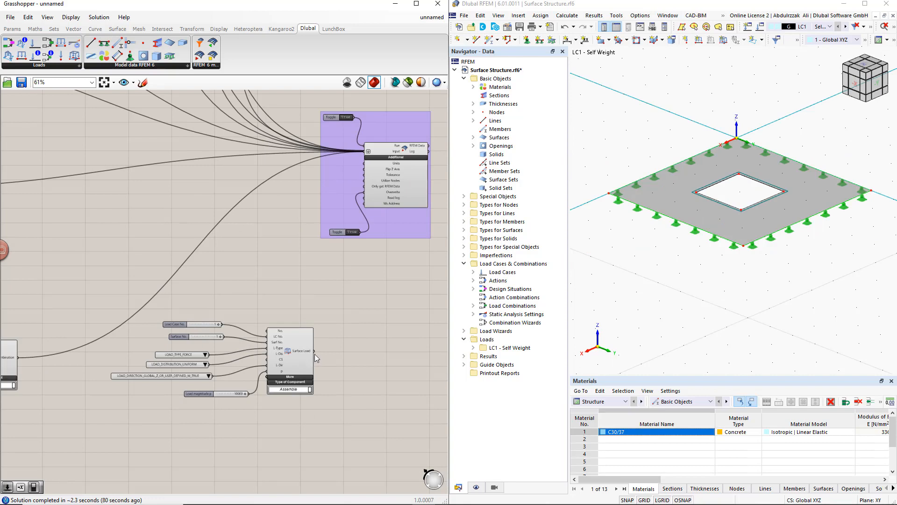
shift+drag(316, 355, 365, 158)
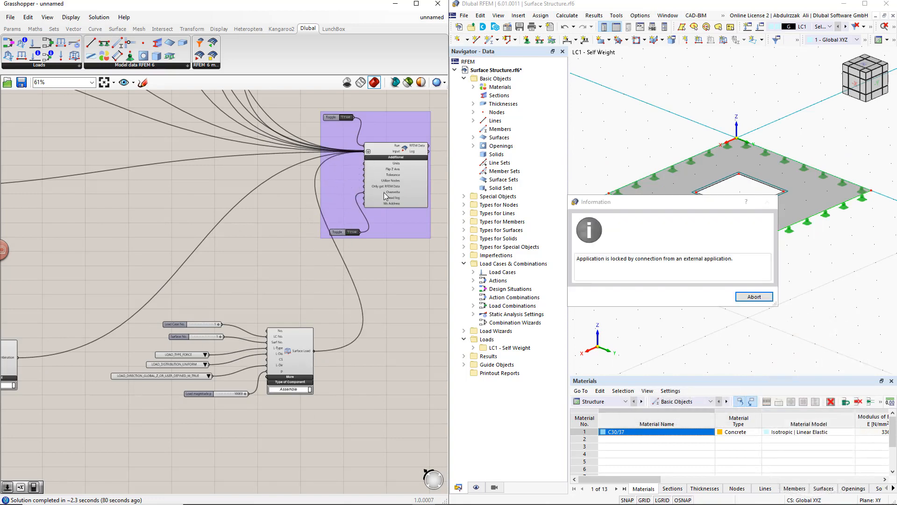
click(747, 299)
click(712, 298)
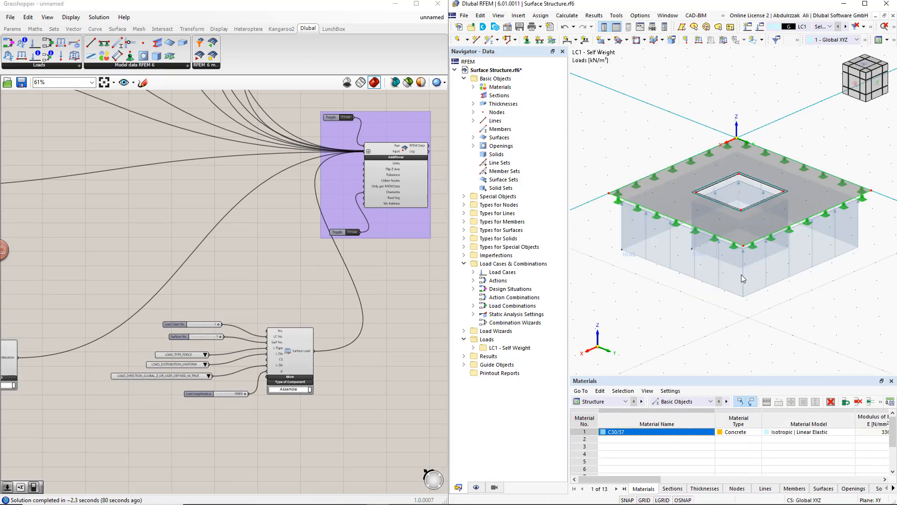
Step: Apply the expression -x to the Surface Load's p input to reverse the load, and abort RFEM's external connection lock
scroll(284, 389, up, 3)
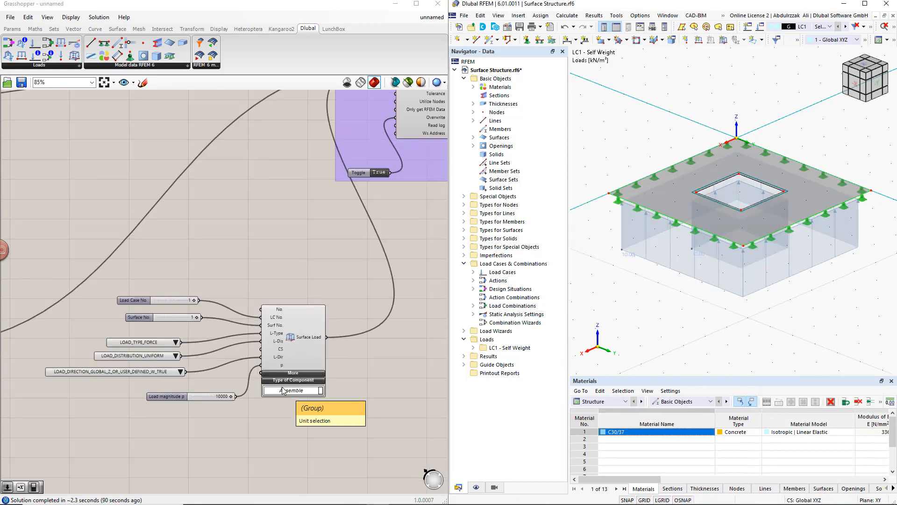
right_click(282, 369)
mouse_move(370, 417)
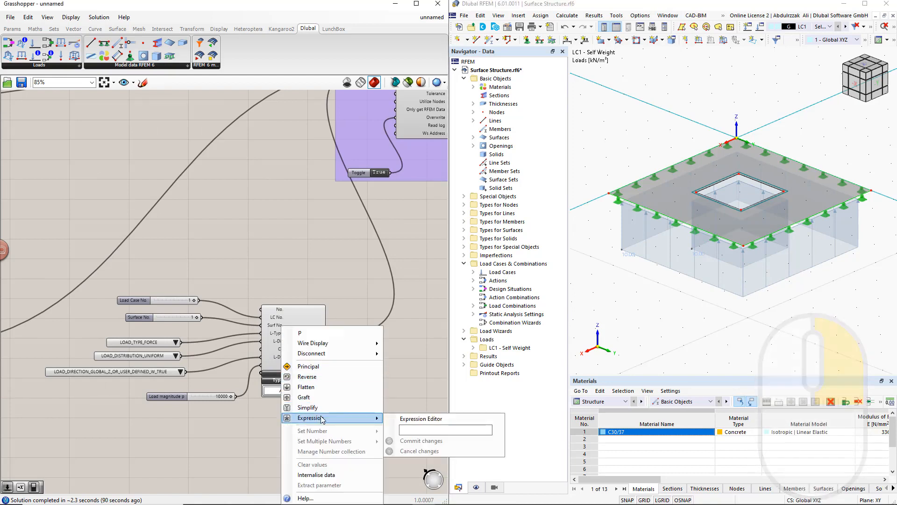
click(418, 429)
text(-x)
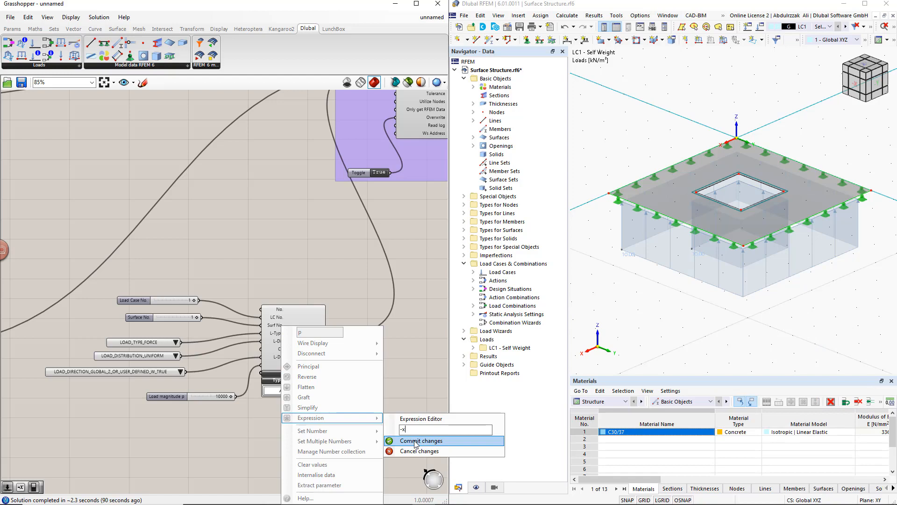
click(414, 440)
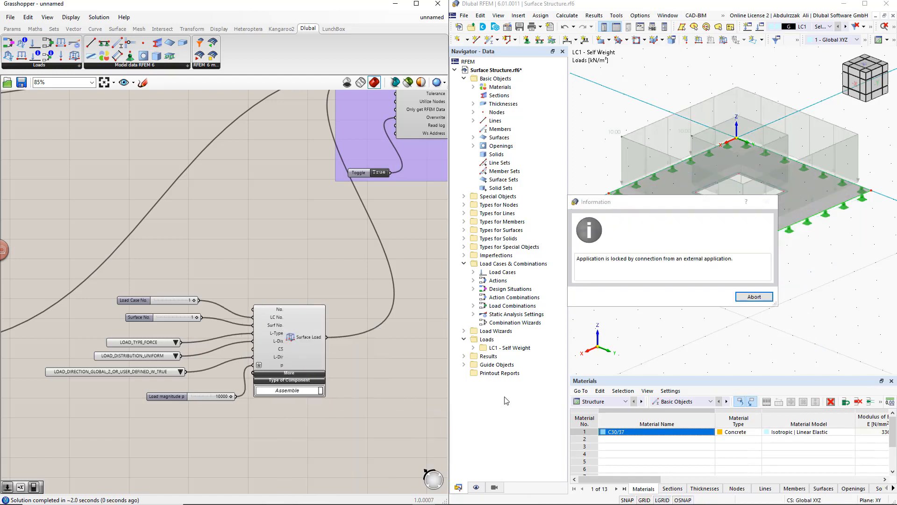
click(751, 297)
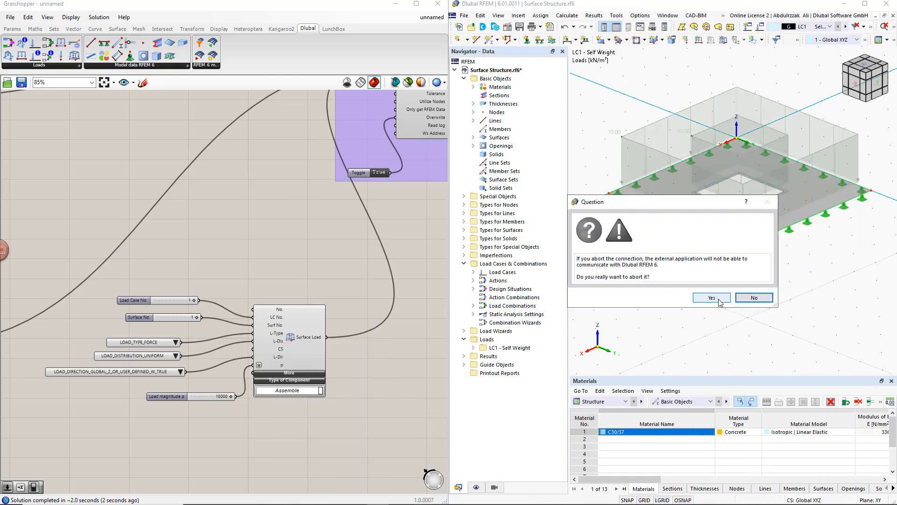
click(718, 300)
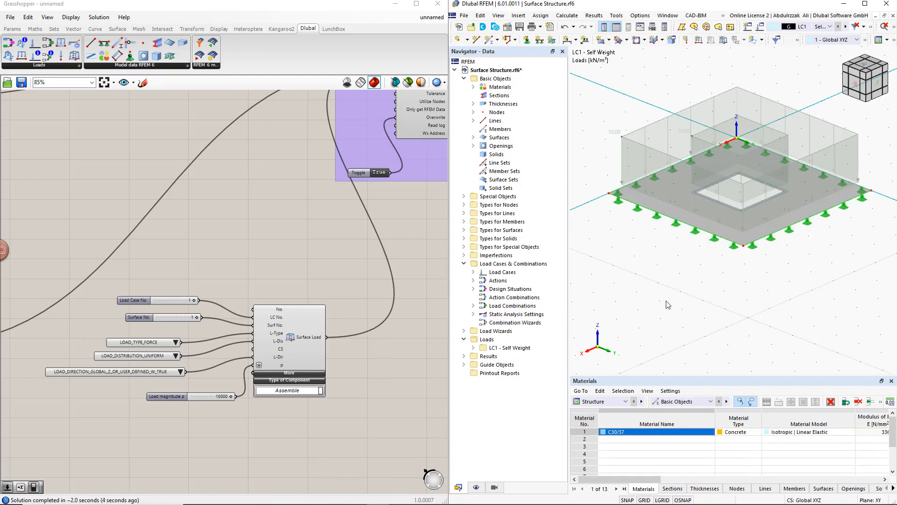